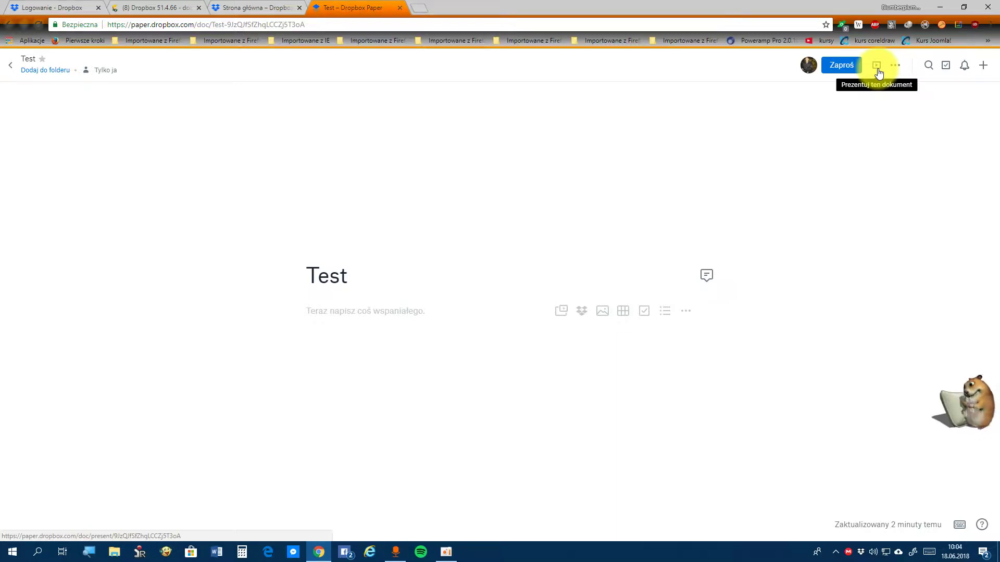
Step: Check the word count of the Test document and close the statistics
left_click(893, 70)
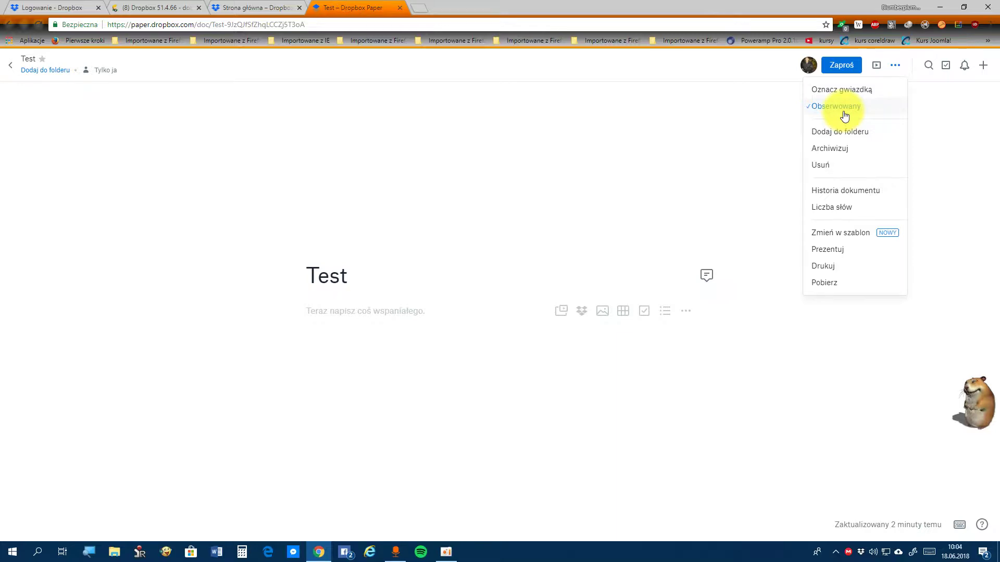
left_click(855, 113)
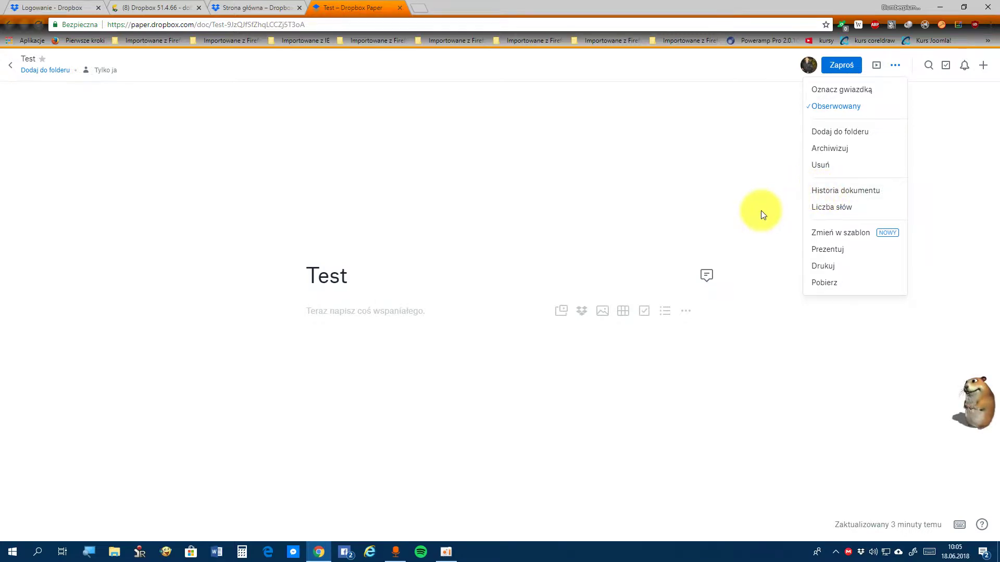
left_click(812, 209)
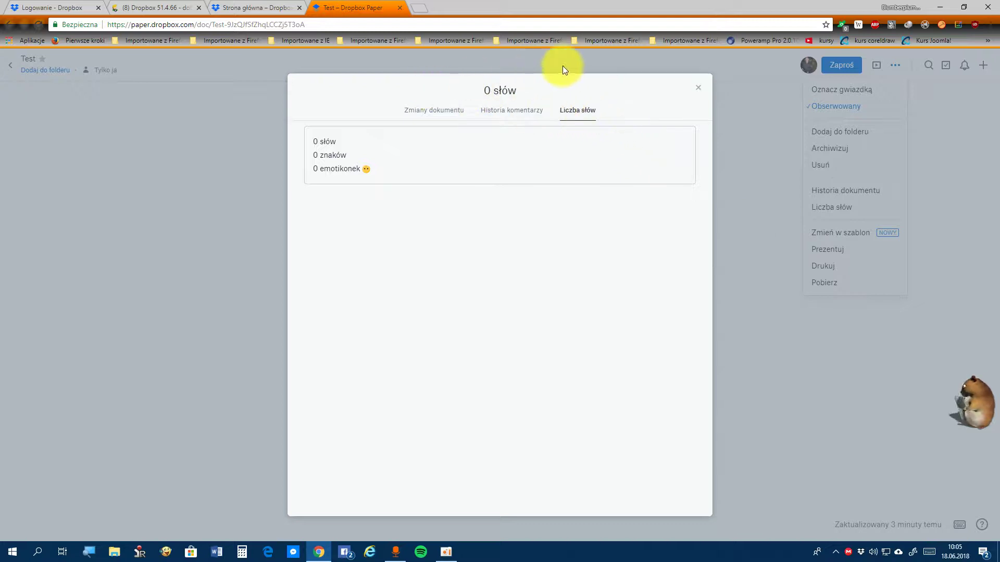
left_click(697, 88)
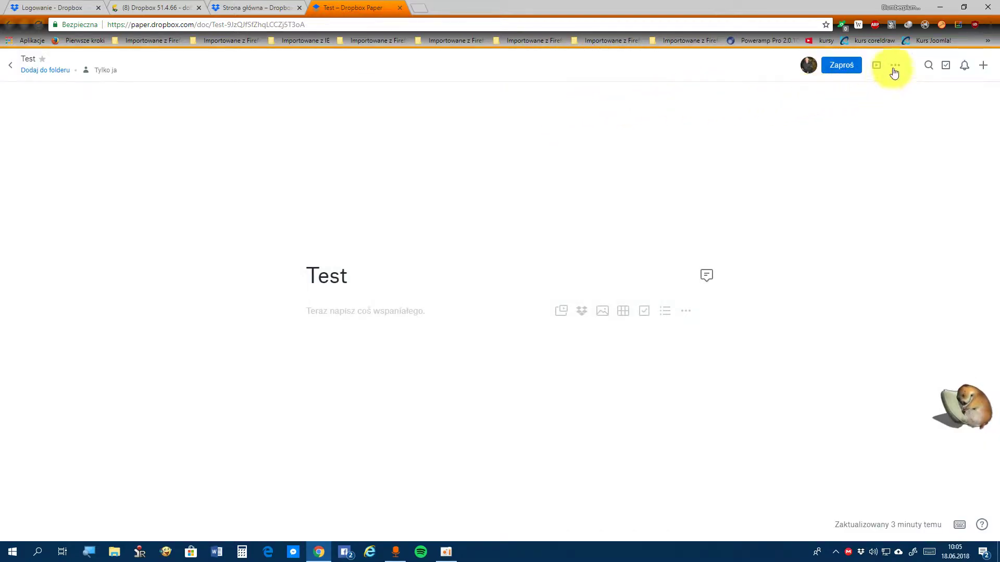
Step: Review the export file formats for the Test document and cancel without downloading
left_click(894, 73)
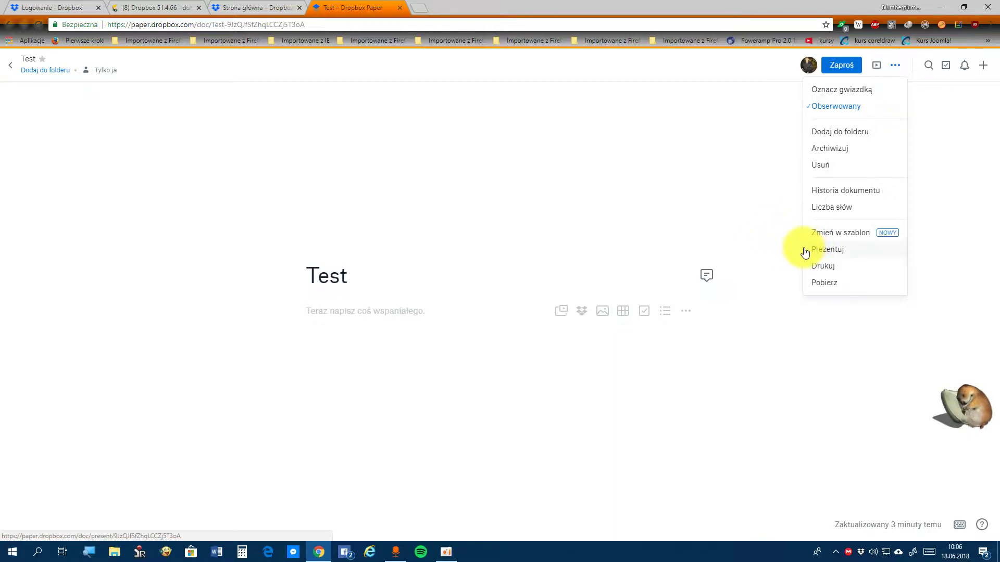
left_click(820, 283)
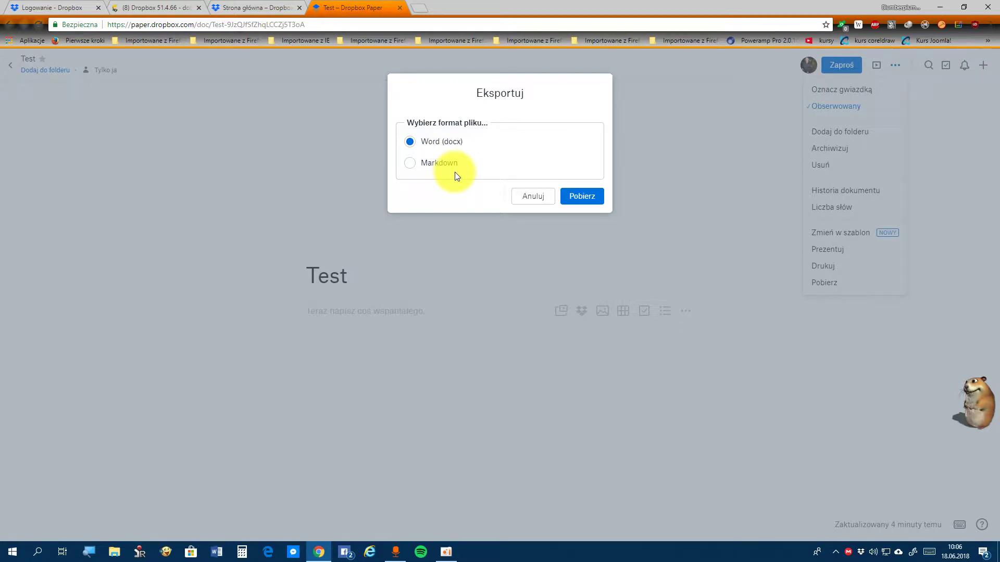
left_click(519, 197)
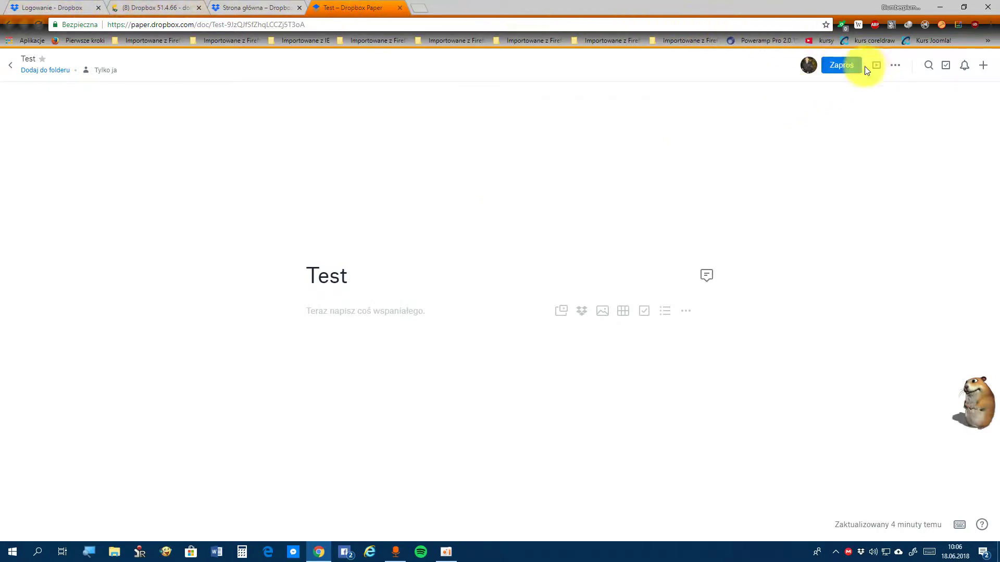
Step: View the task list of the Test document and the account's notifications
left_click(947, 67)
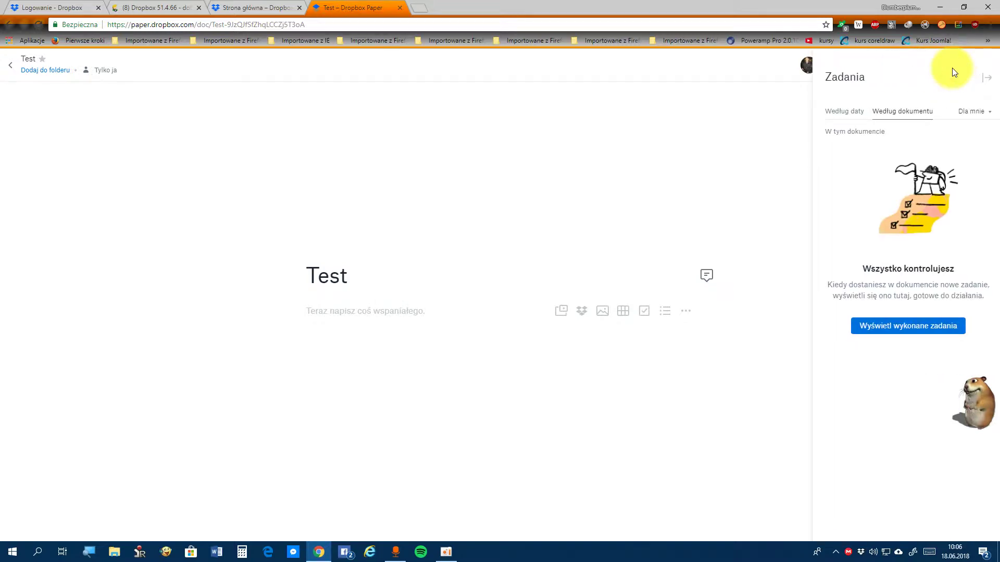
left_click(752, 139)
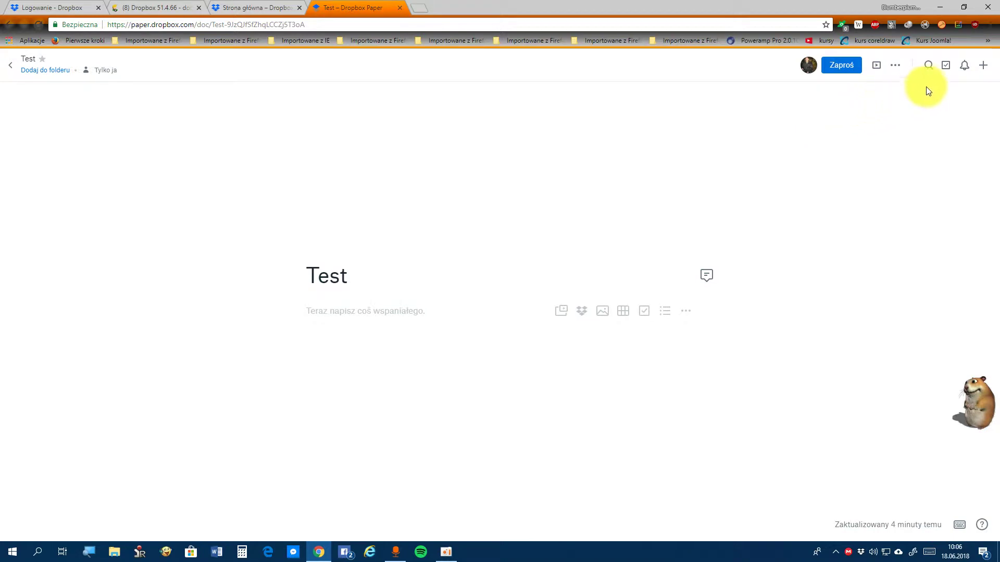
left_click(964, 67)
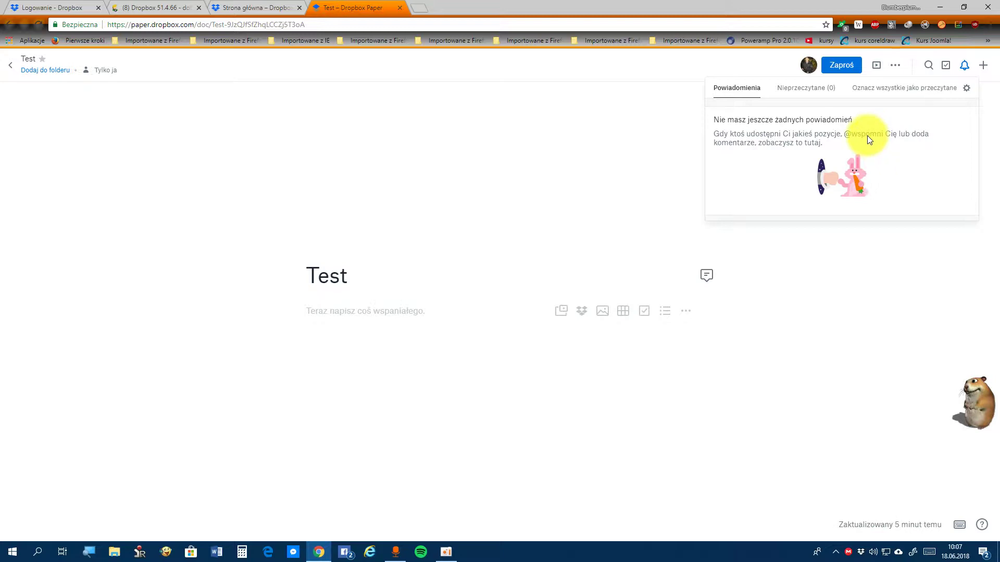
left_click(654, 156)
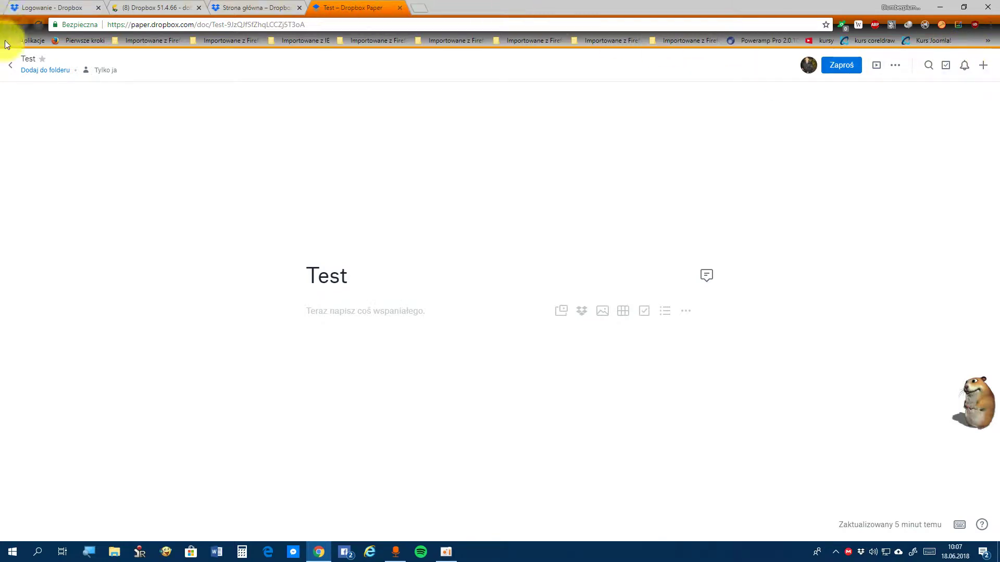
Step: Leave the Test document and go through the Paper home page back to the main Dropbox home page
left_click(14, 75)
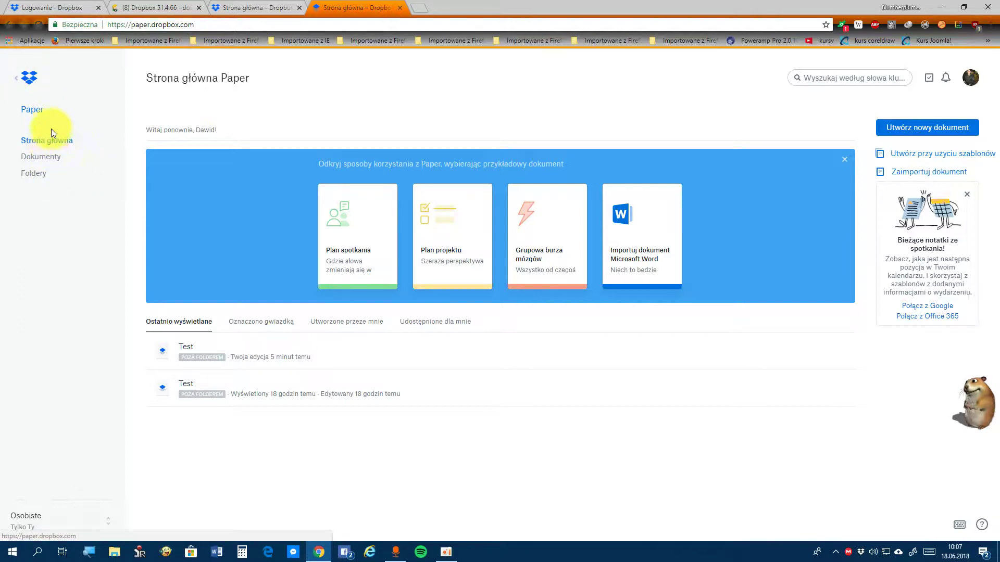
left_click(13, 81)
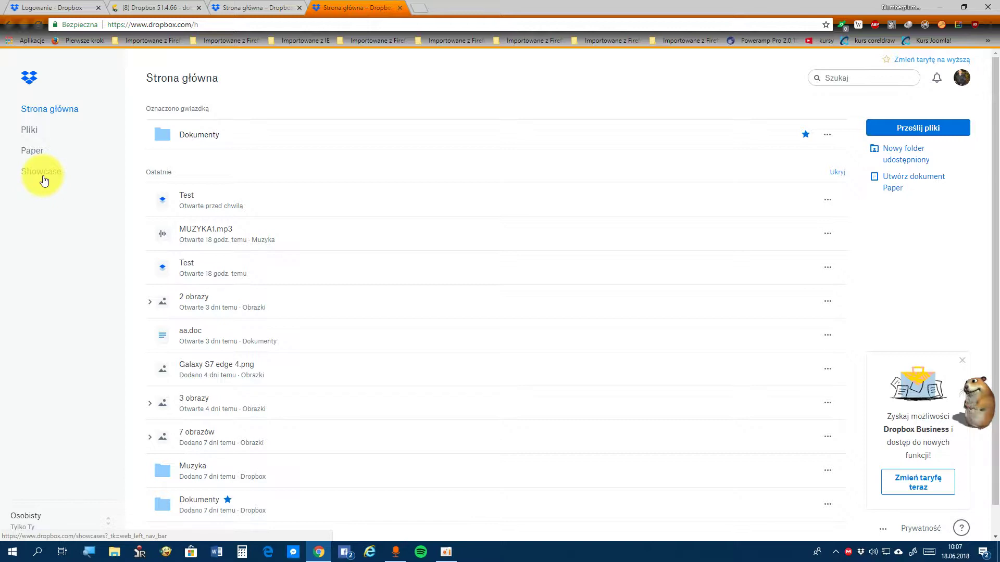
left_click(26, 138)
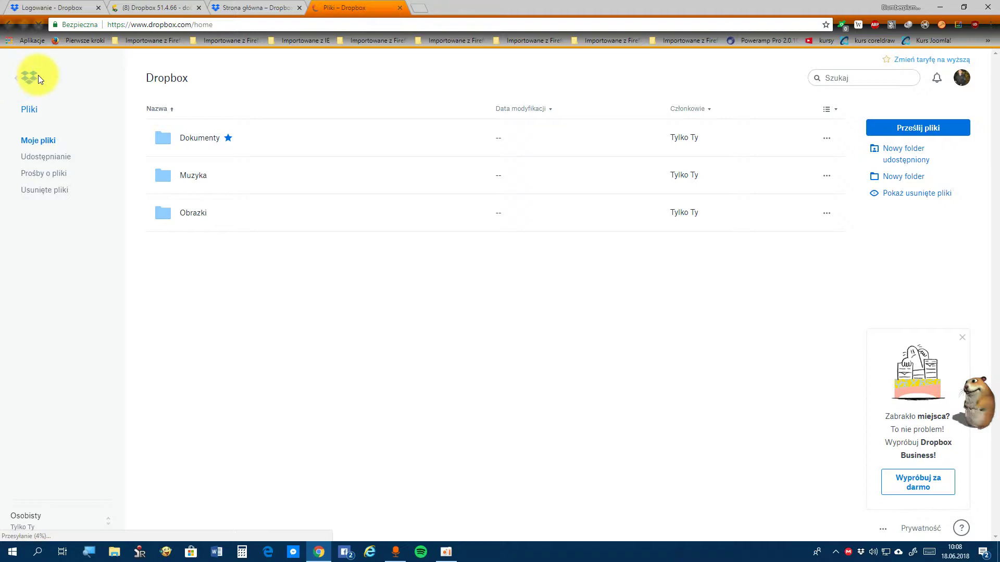
left_click(34, 78)
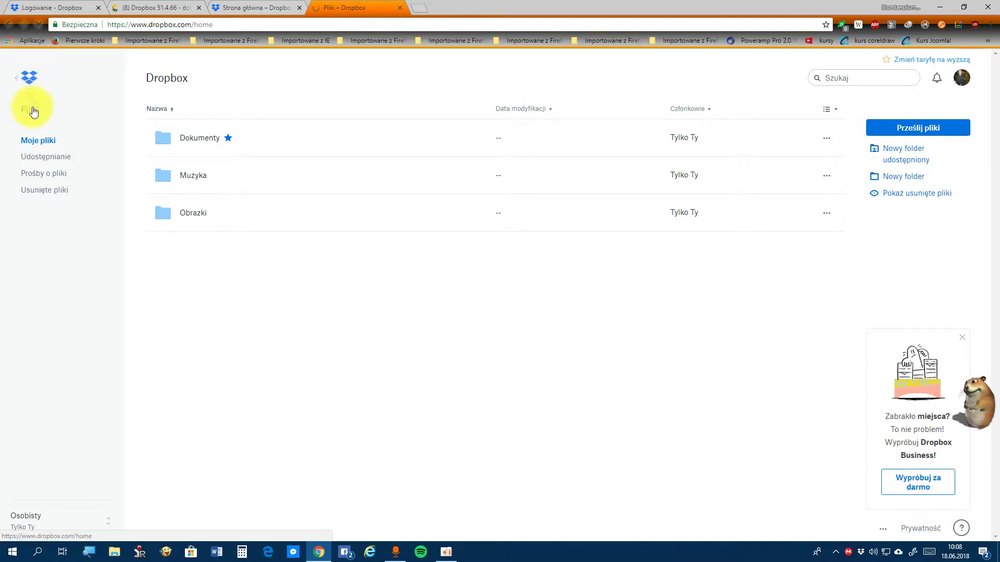
left_click(20, 77)
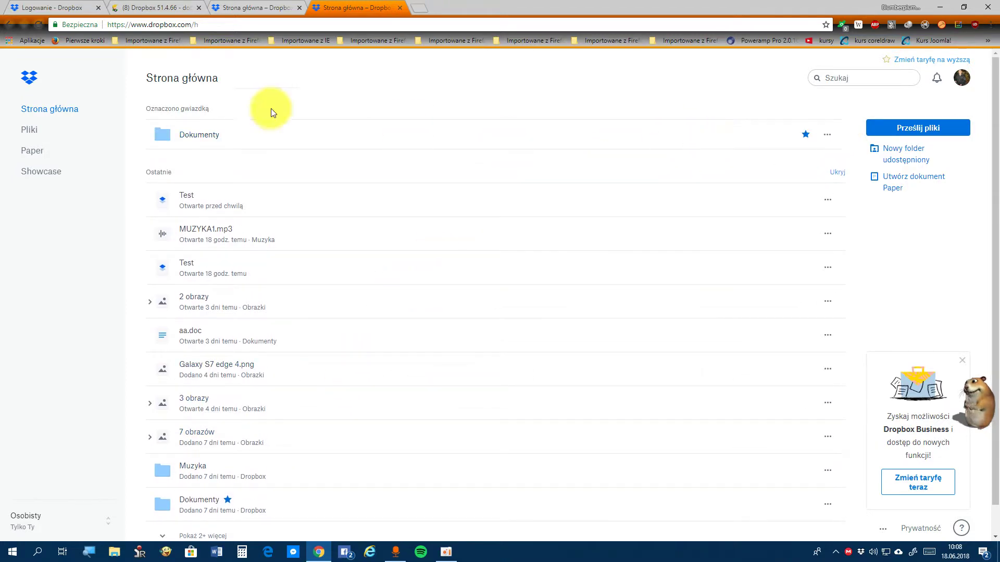
Step: Open the list of own files and remove the star from the Dokumenty folder
left_click(28, 136)
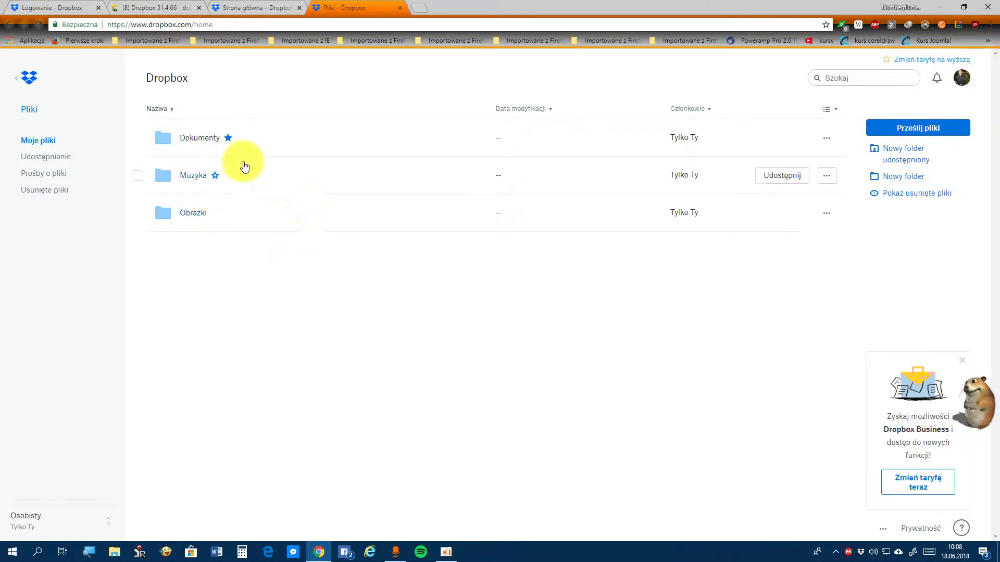
left_click(228, 138)
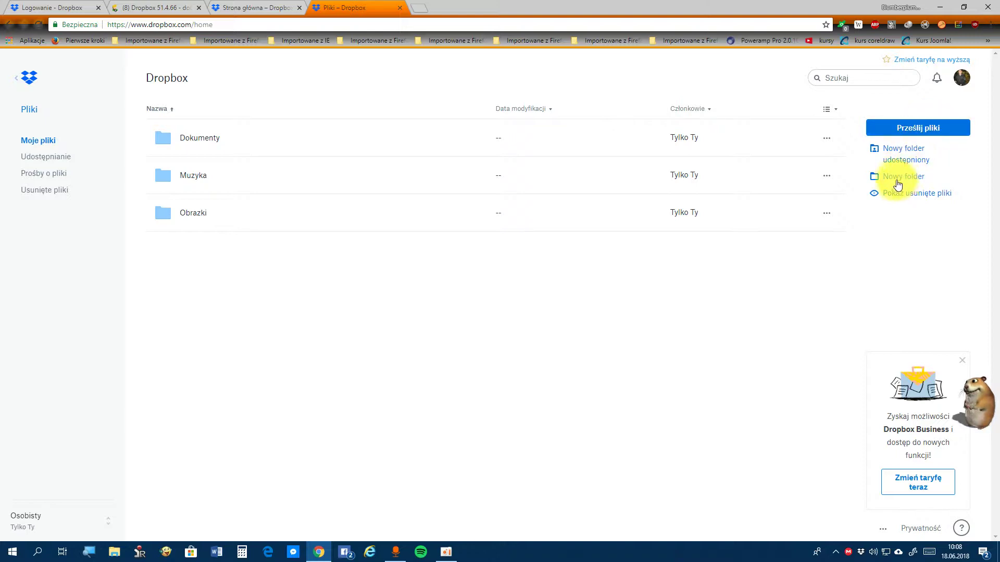
Step: View the options for creating a new shared folder and close them without sharing anything
left_click(904, 155)
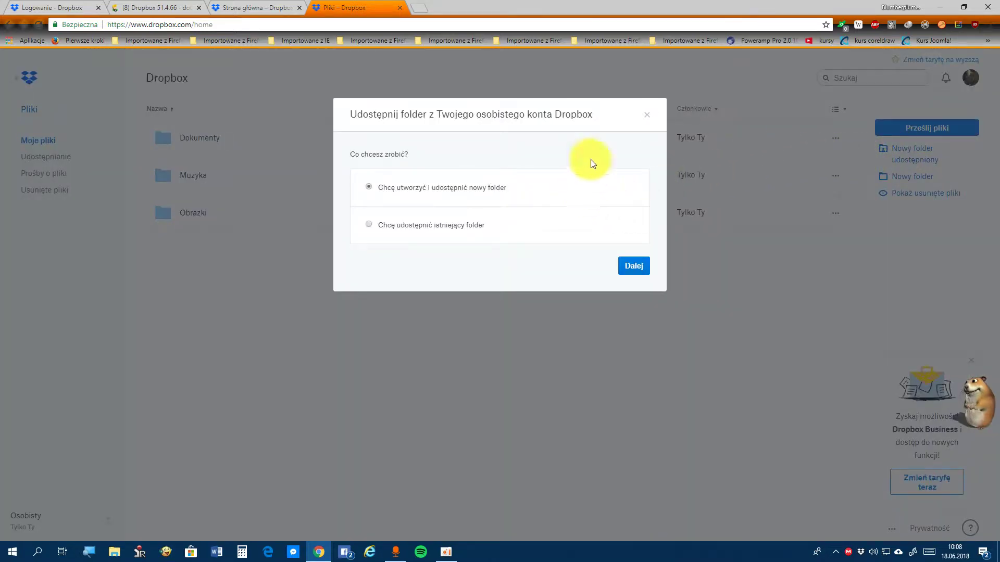
left_click(644, 118)
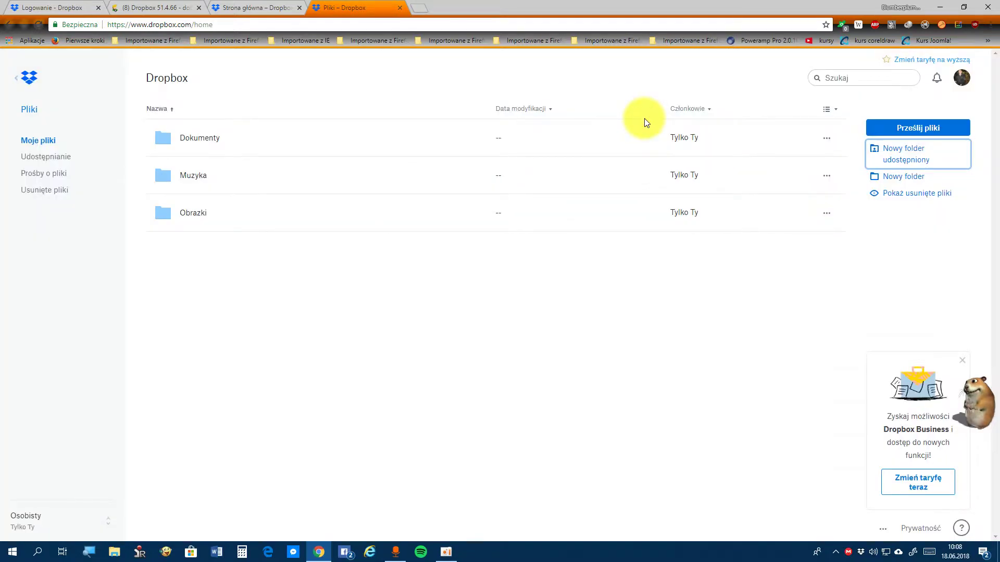
Step: Create a new folder named test in the main Dropbox directory
left_click(888, 180)
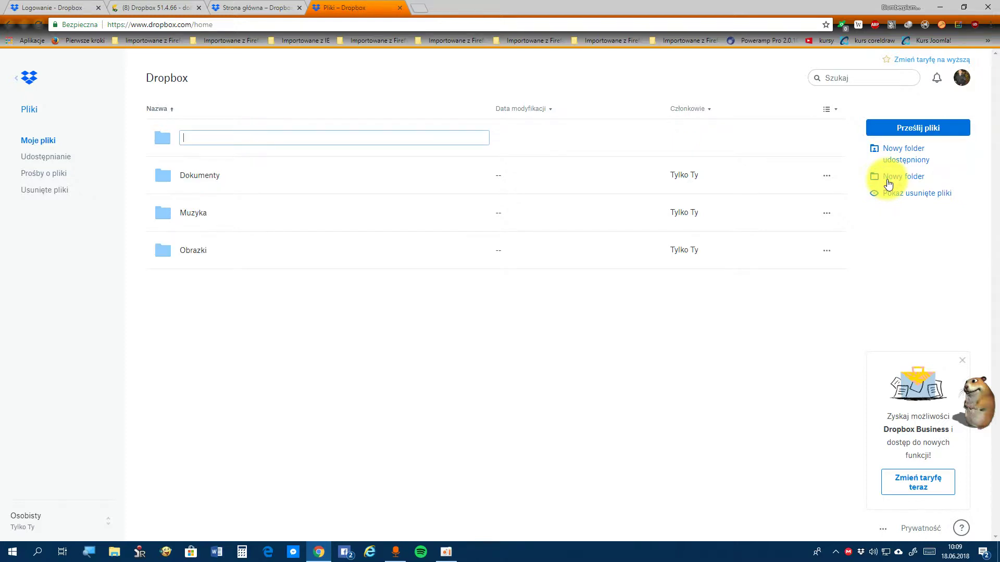
type("test")
left_click(289, 322)
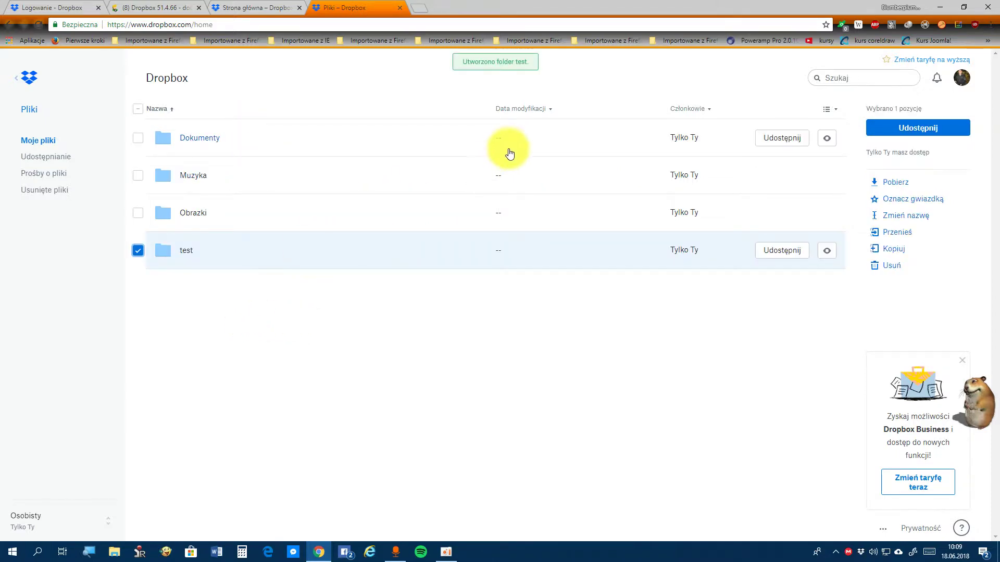
Step: Switch to File Explorer, check the local Dropbox folder on drive D: for the synced test folder, and close the window
left_click(944, 6)
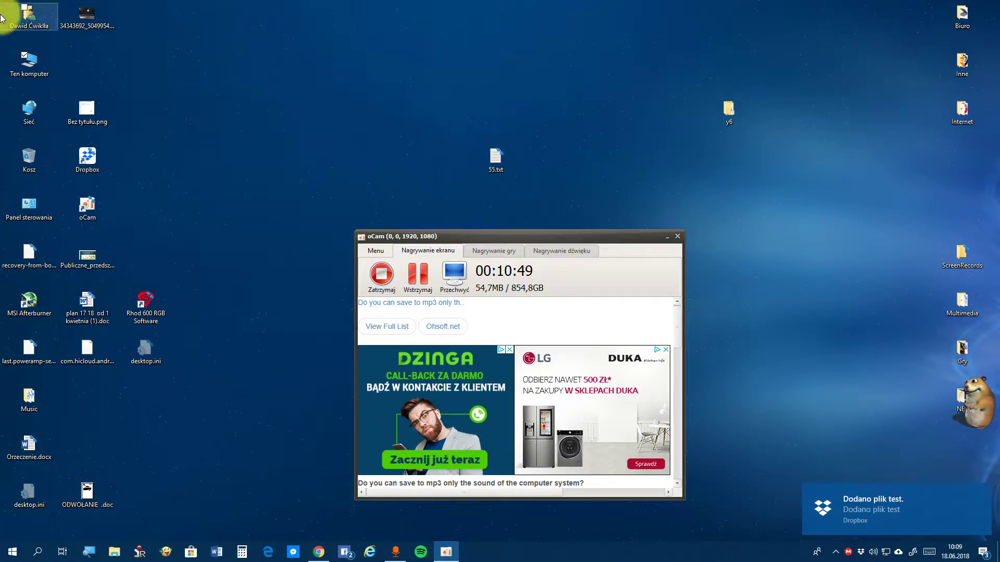
double_click(20, 74)
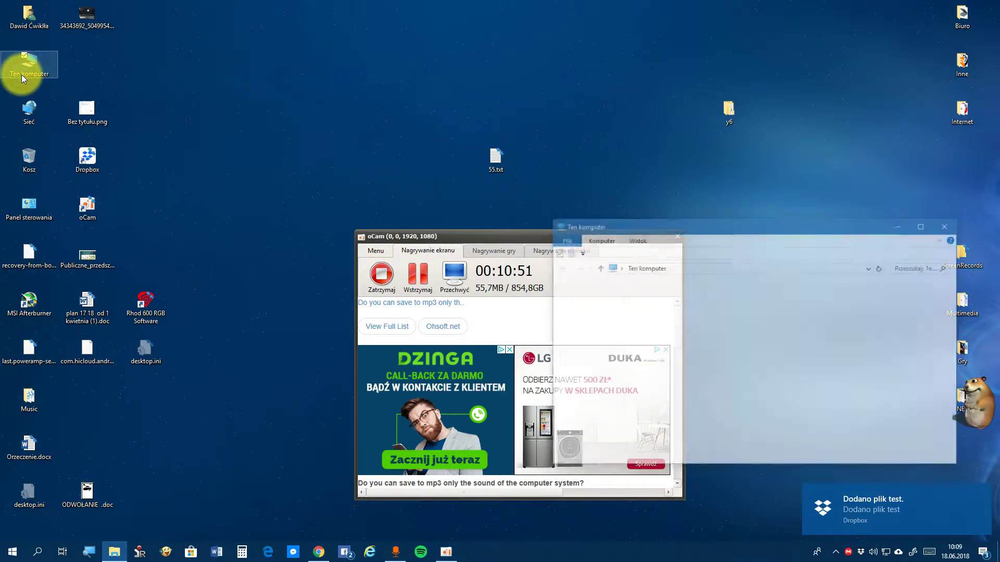
scroll(833, 442, "down", 2)
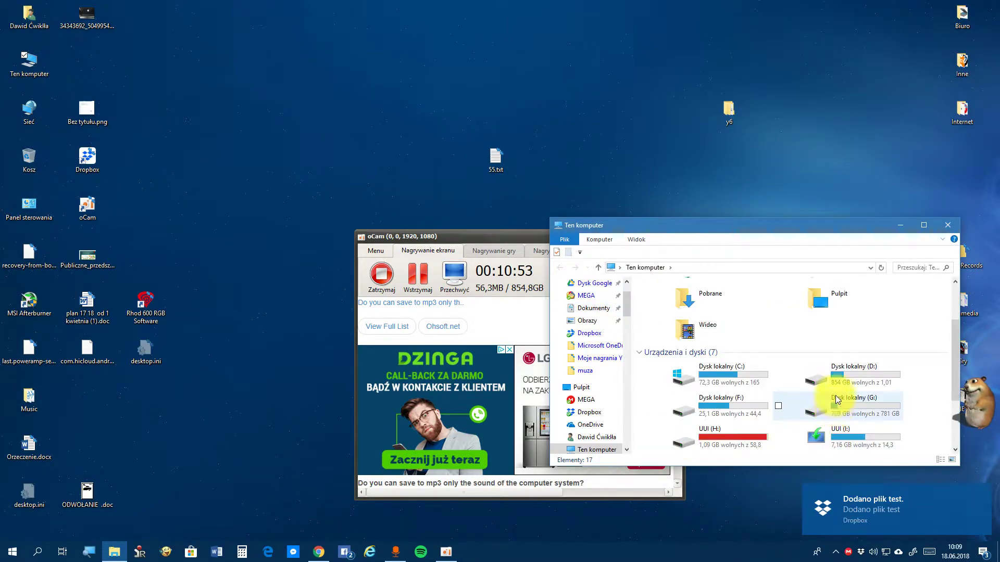
left_click(835, 398)
double_click(841, 381)
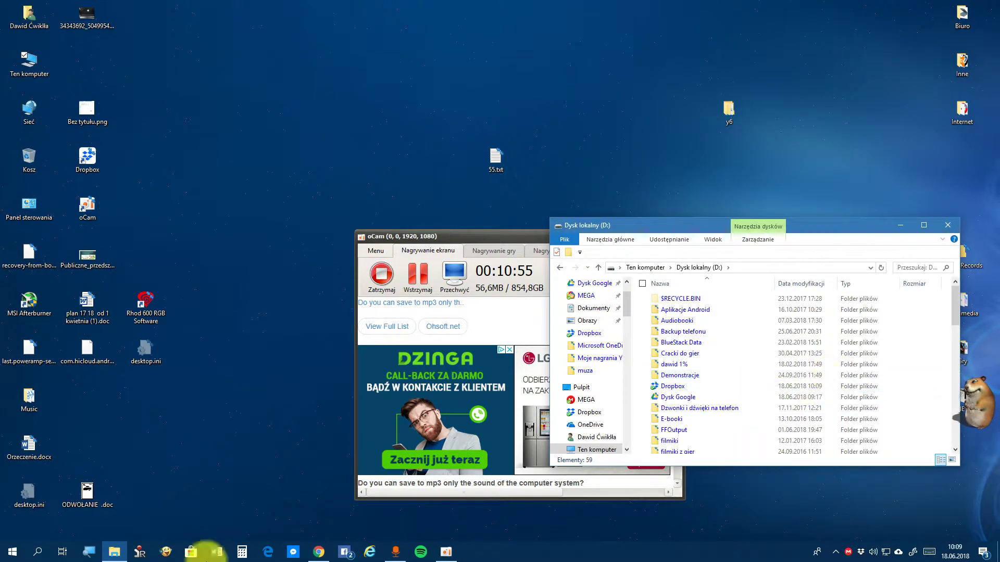
left_click(349, 547)
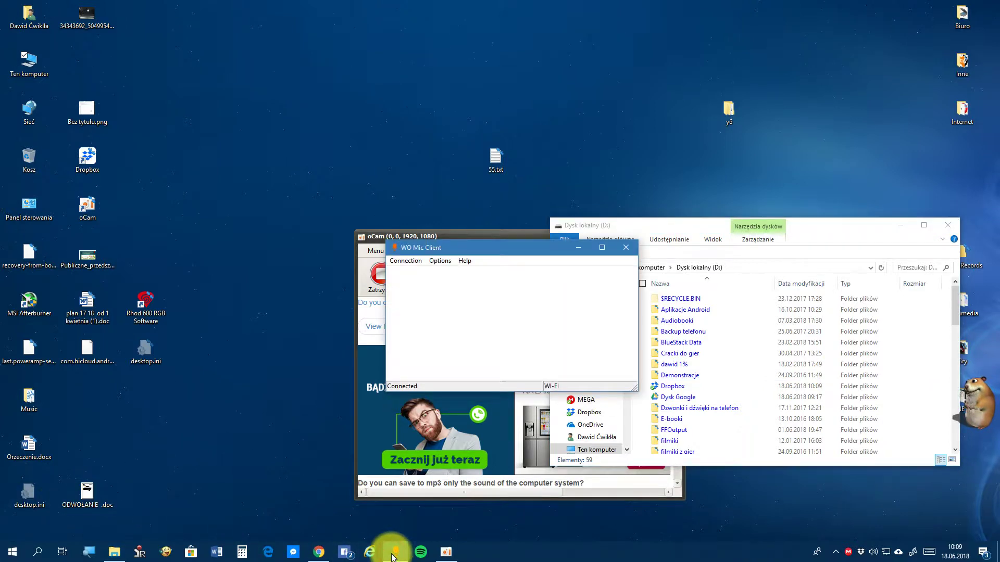
left_click(484, 446)
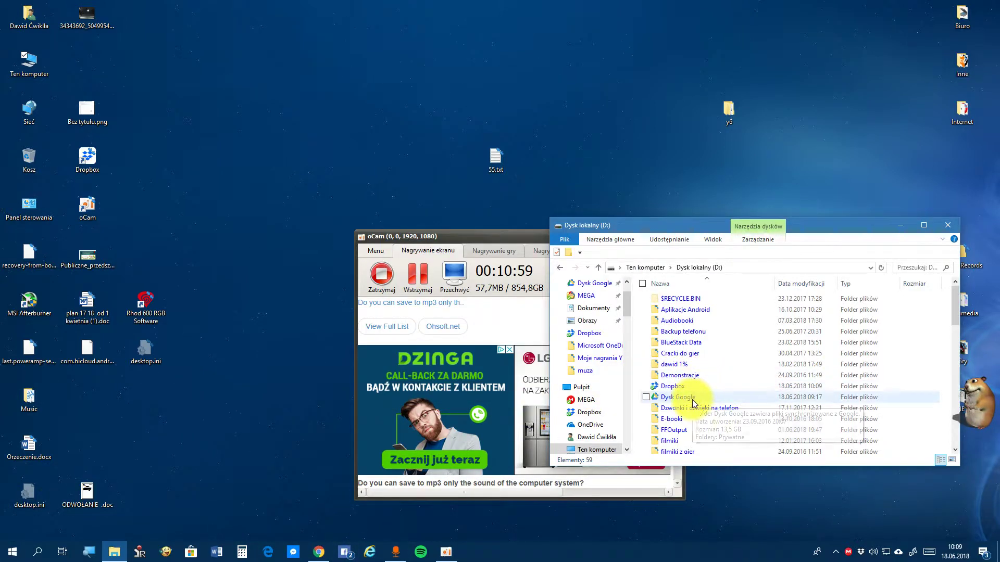
double_click(679, 390)
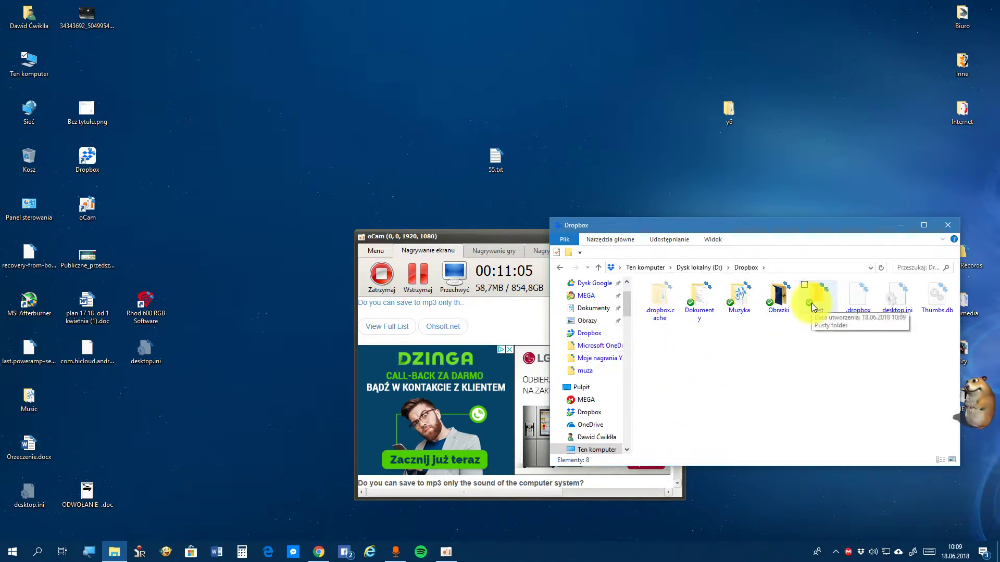
left_click(946, 223)
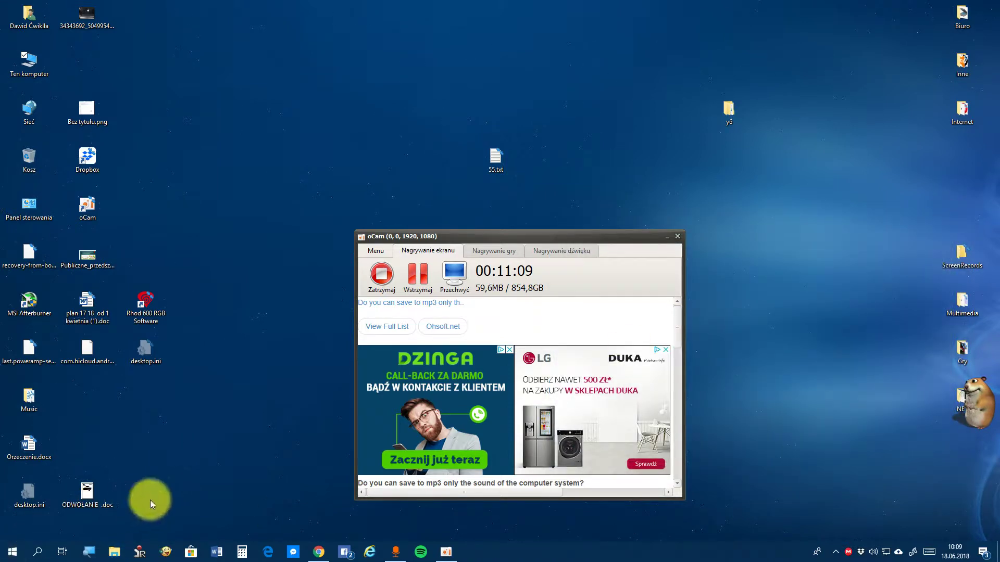
Step: Return to the Dropbox files page in the browser and deselect the test folder
left_click(319, 551)
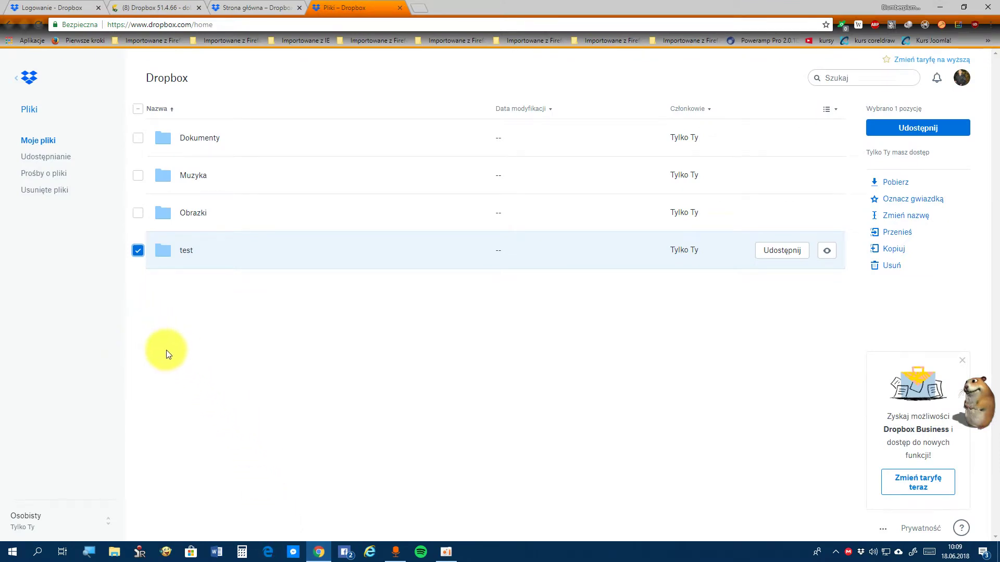
left_click(137, 251)
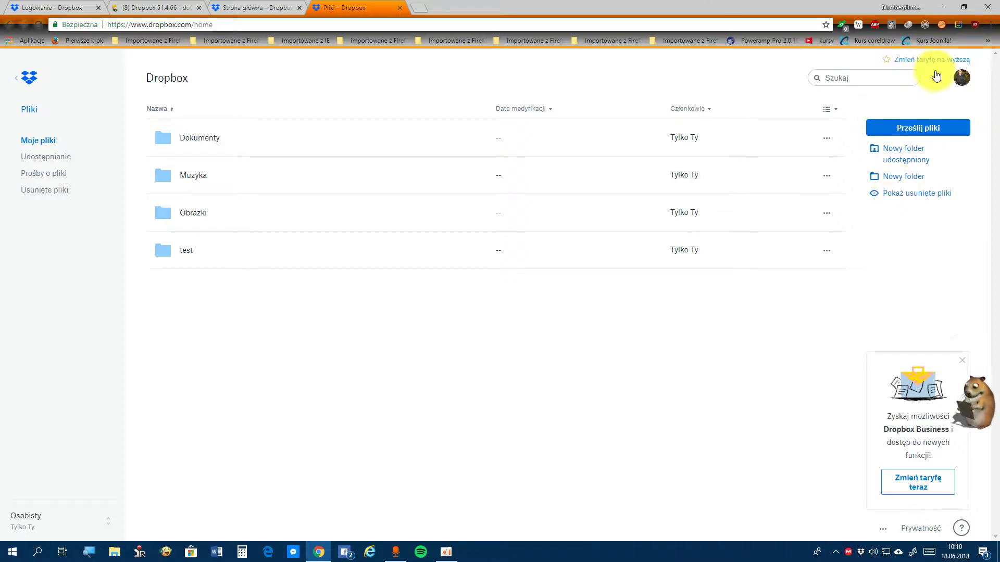
left_click(897, 79)
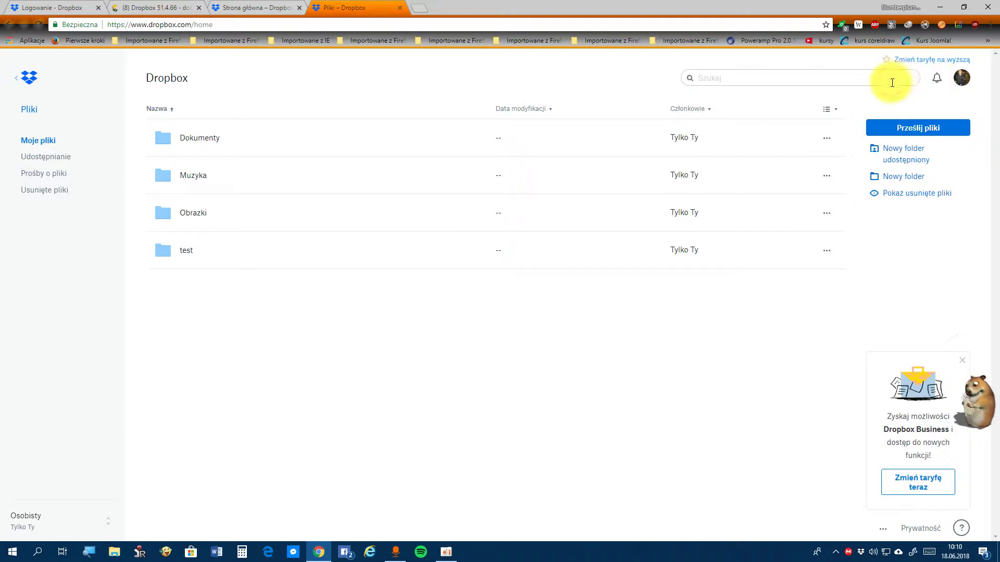
left_click(876, 98)
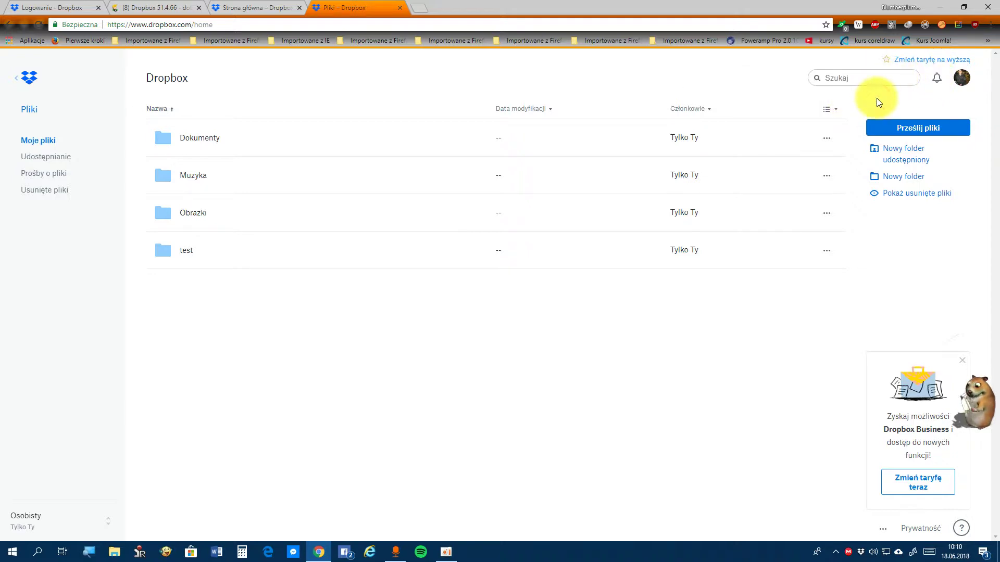
left_click(957, 77)
left_click(960, 79)
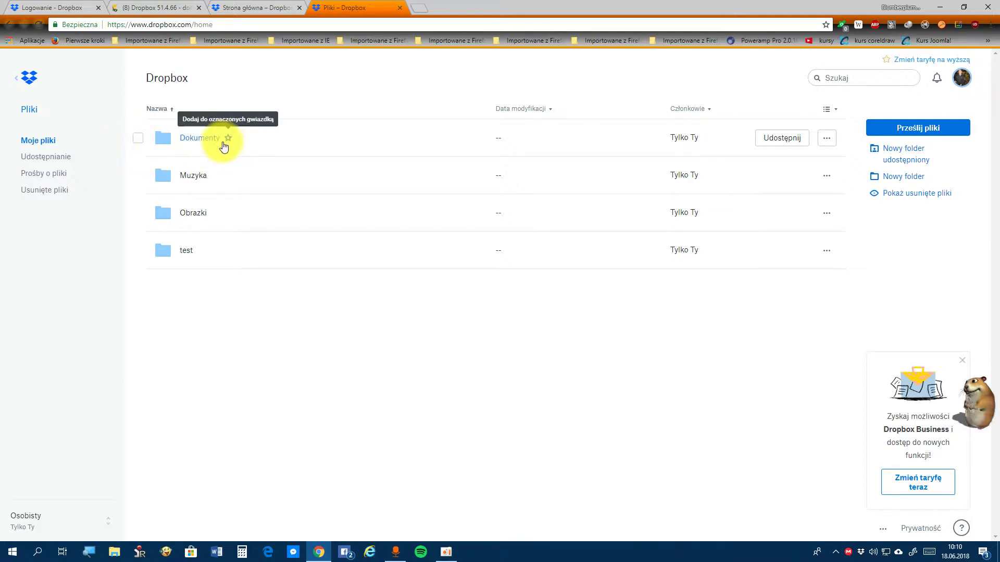
right_click(269, 140)
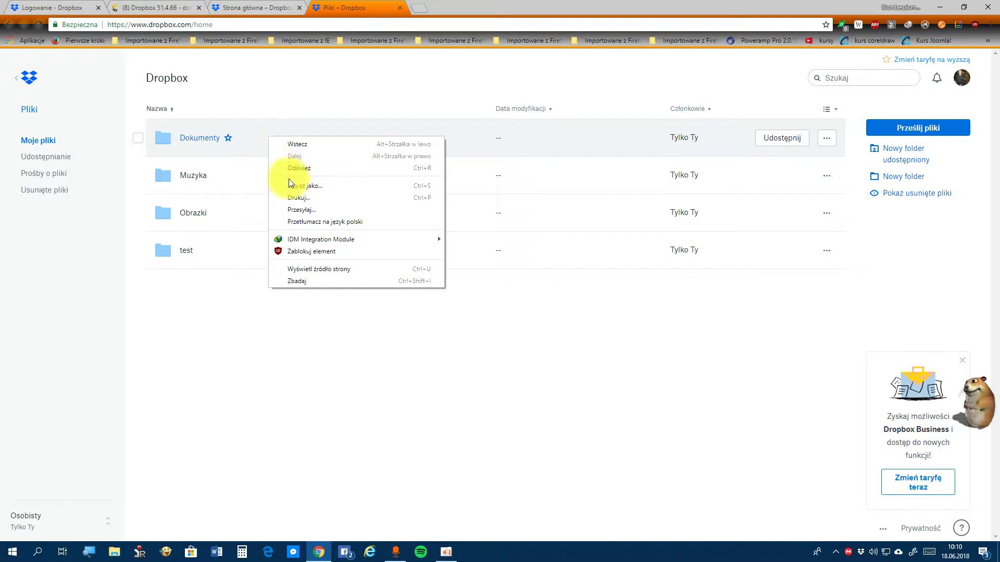
left_click(218, 285)
right_click(277, 137)
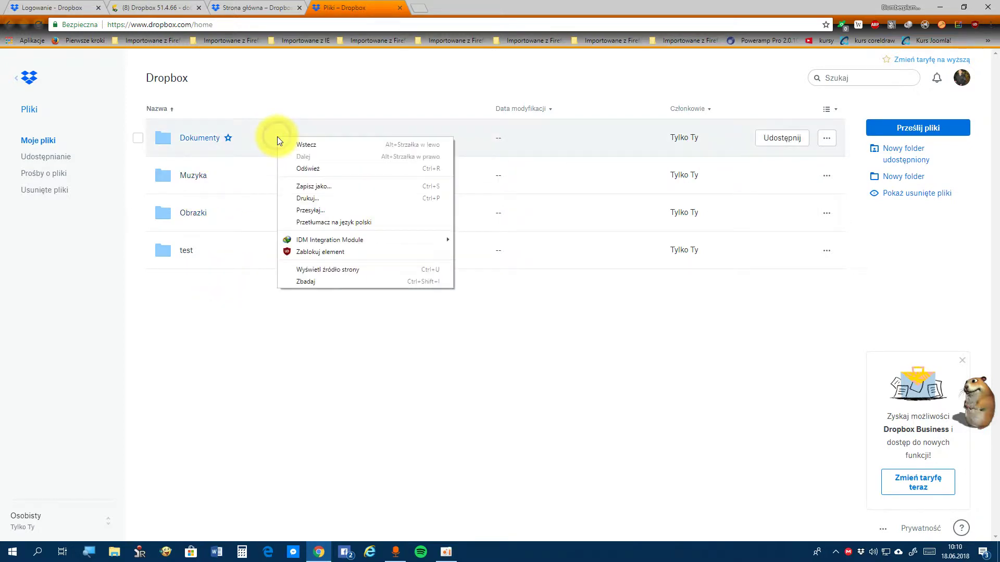
left_click(232, 311)
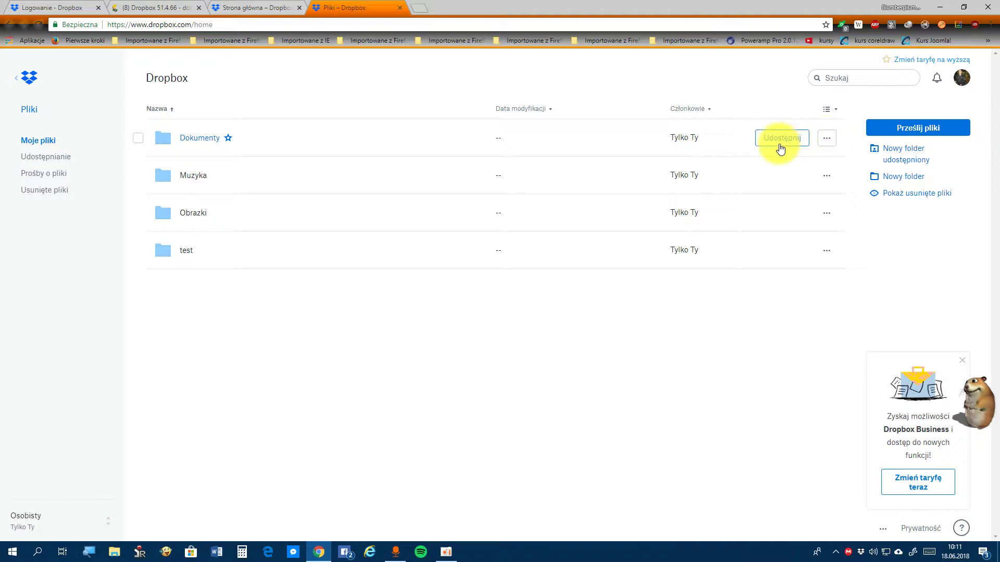
Step: Select the Dokumenty folder, open its sharing options and view the available access permissions
left_click(139, 139)
left_click(138, 139)
left_click(138, 139)
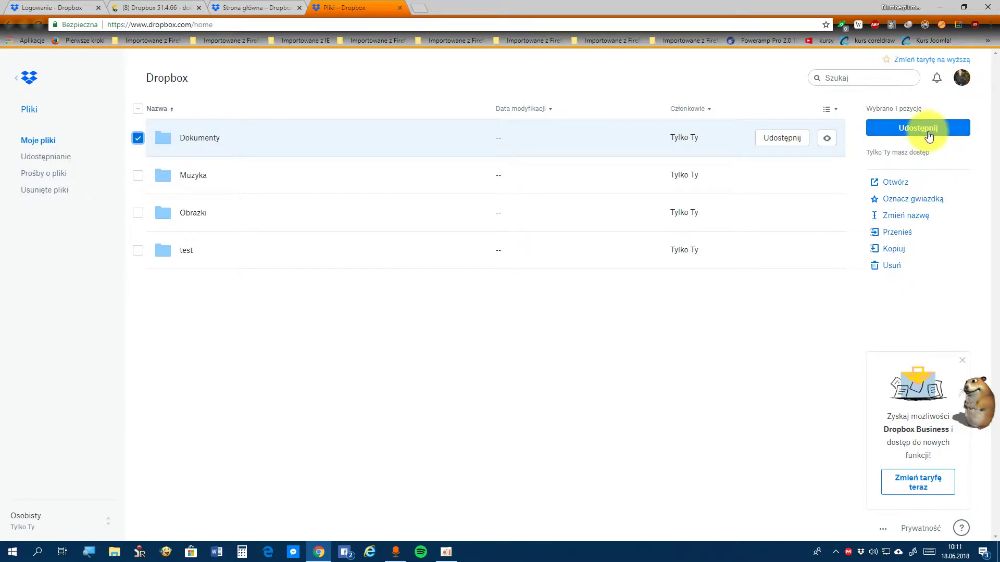
left_click(907, 129)
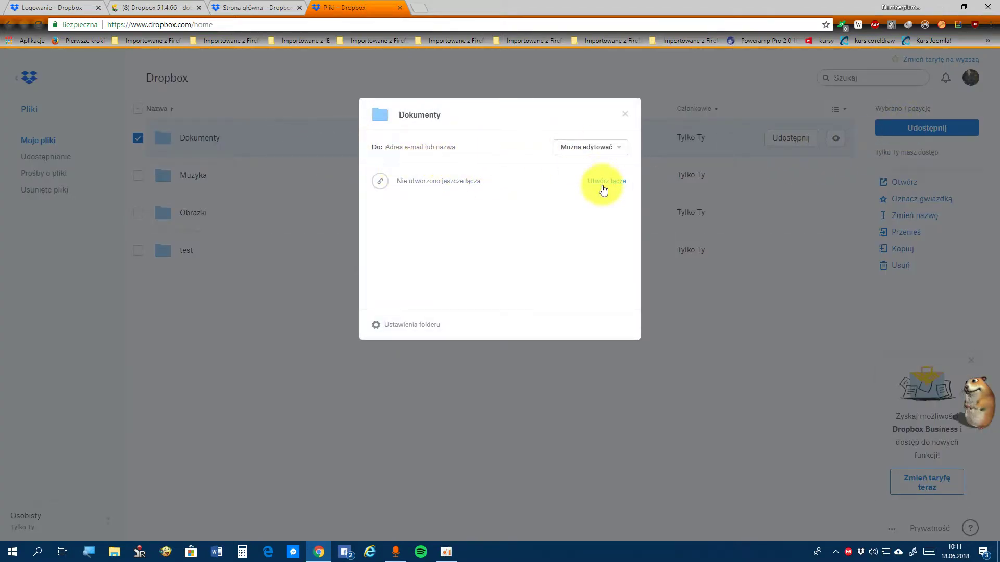
left_click(613, 151)
left_click(612, 151)
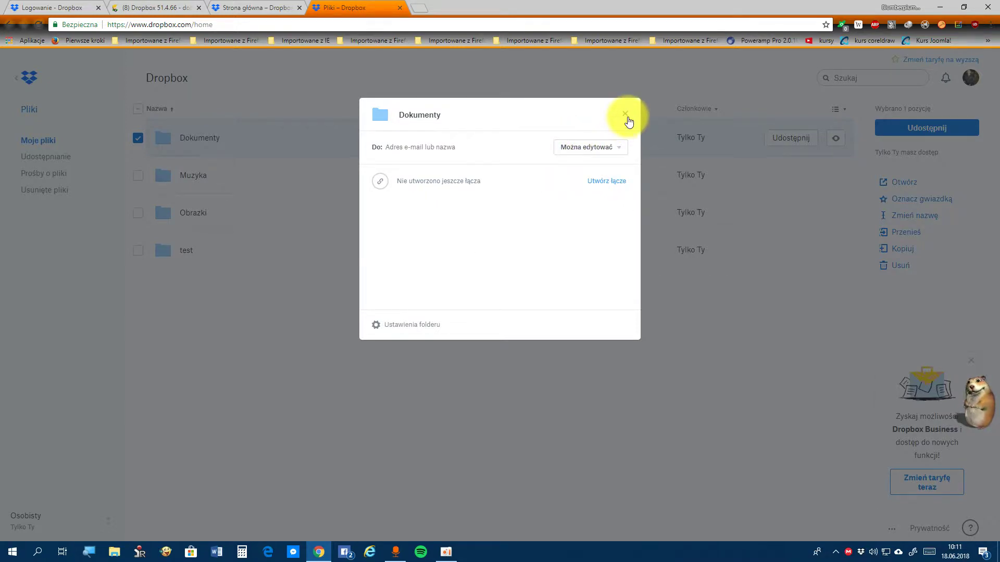
Step: View the folder settings for Dokumenty, cancel them and close the sharing options without sharing
left_click(410, 325)
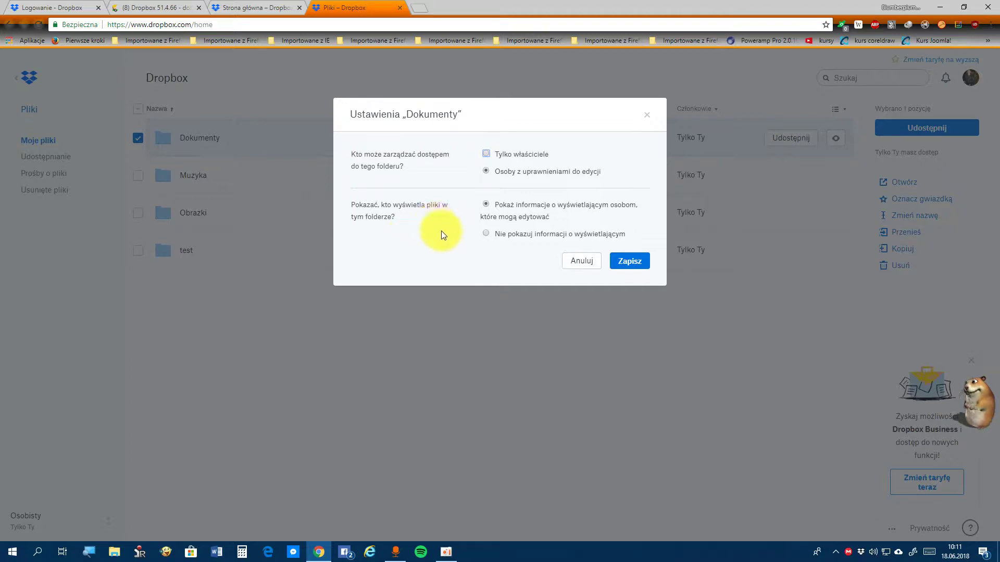
left_click(562, 262)
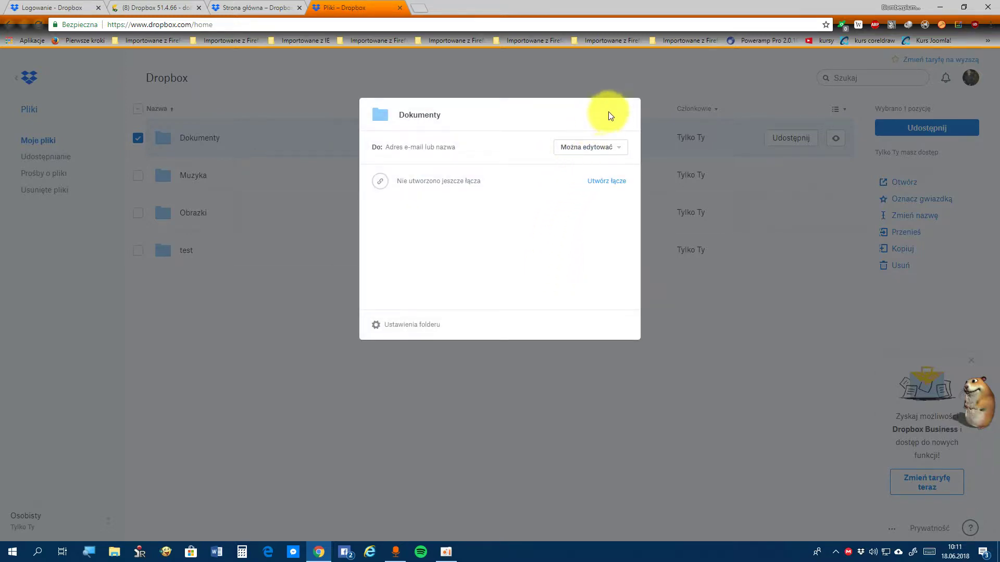
left_click(624, 116)
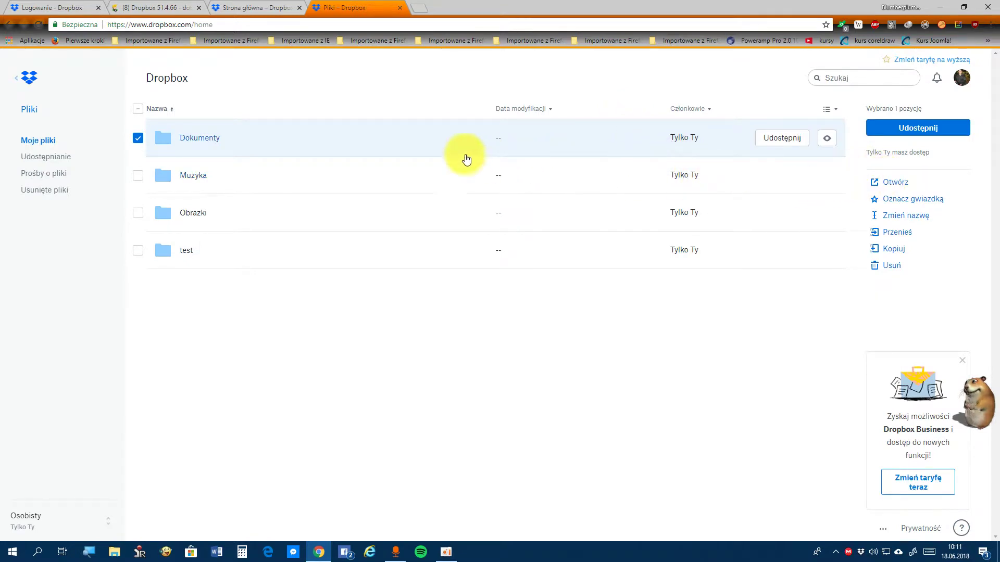
Step: Deselect the Dokumenty folder, look inside it and return to the main Dropbox folder list
left_click(431, 147)
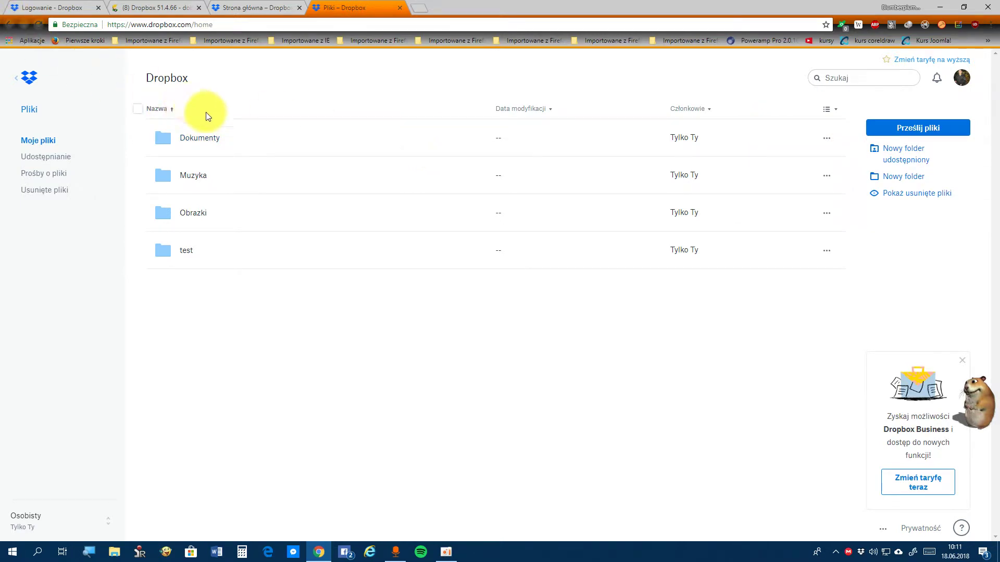
left_click(245, 136)
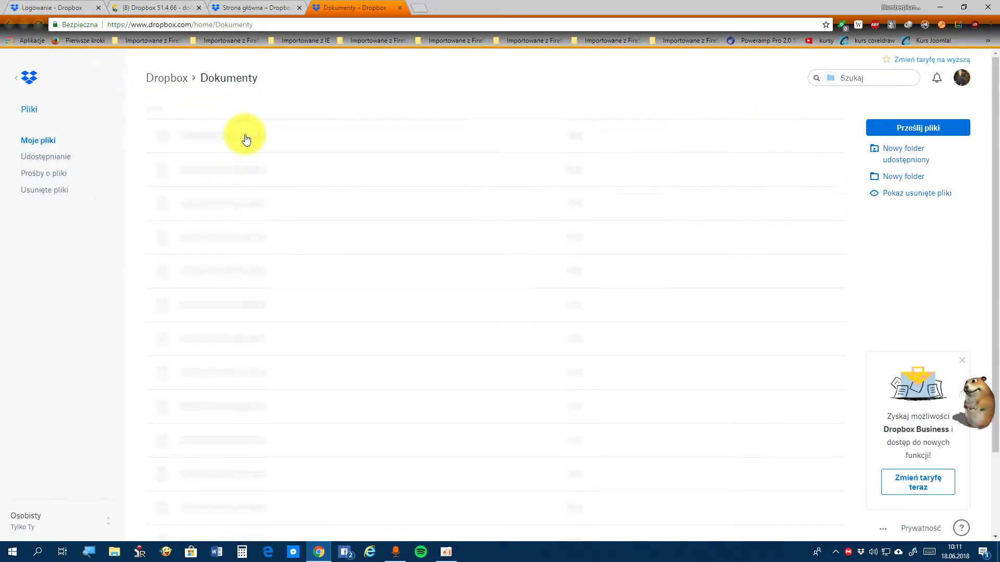
left_click(9, 24)
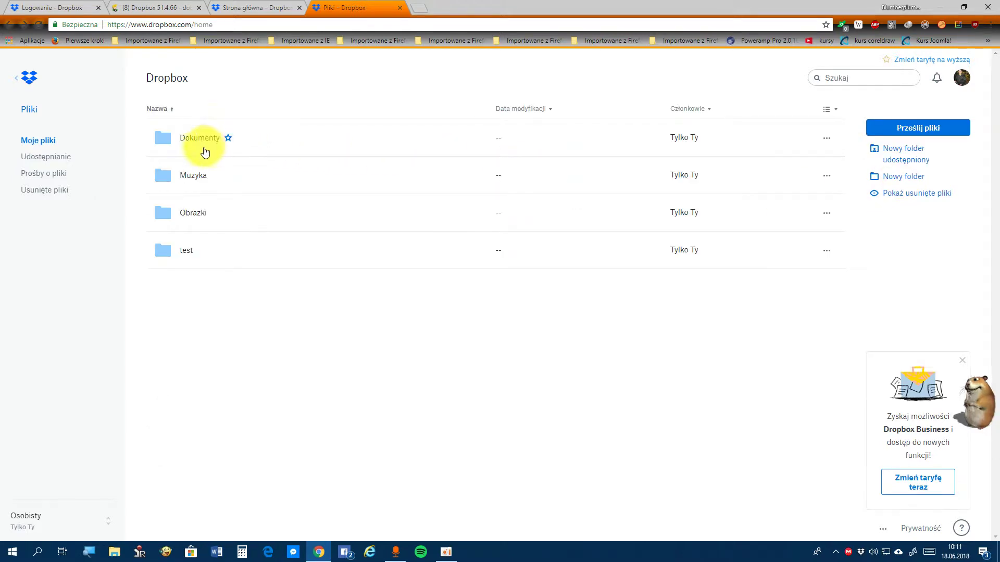
left_click(138, 139)
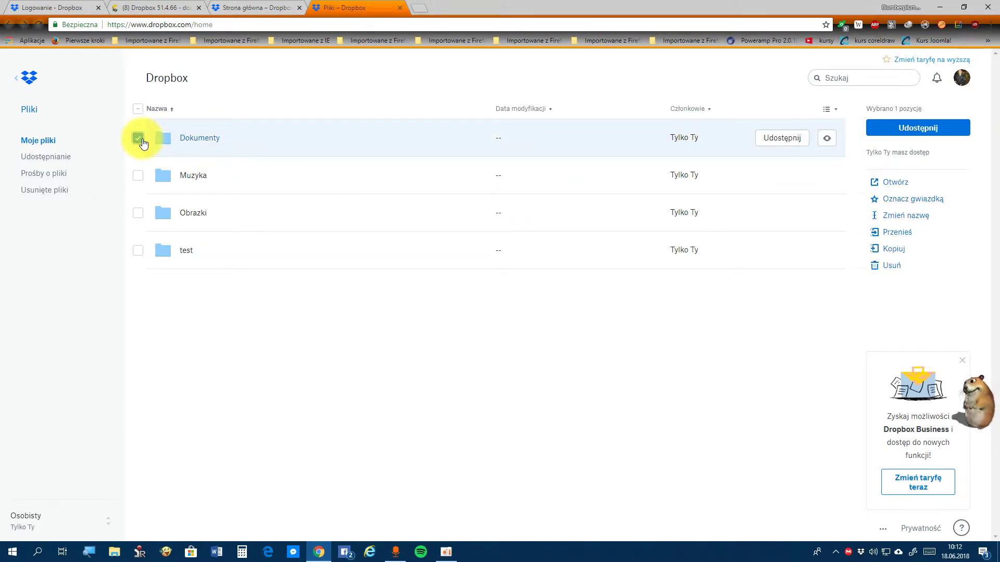
left_click(138, 139)
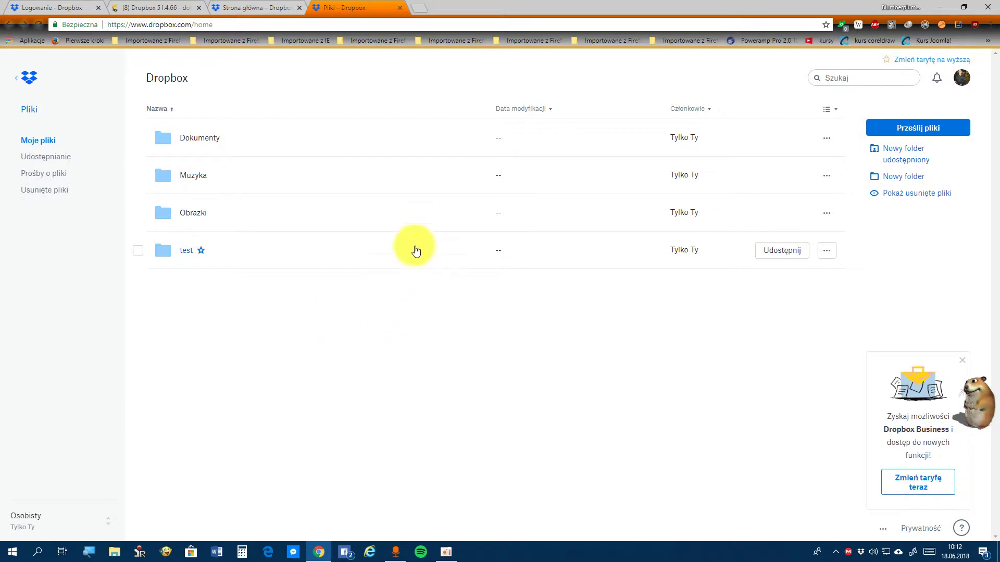
double_click(140, 150)
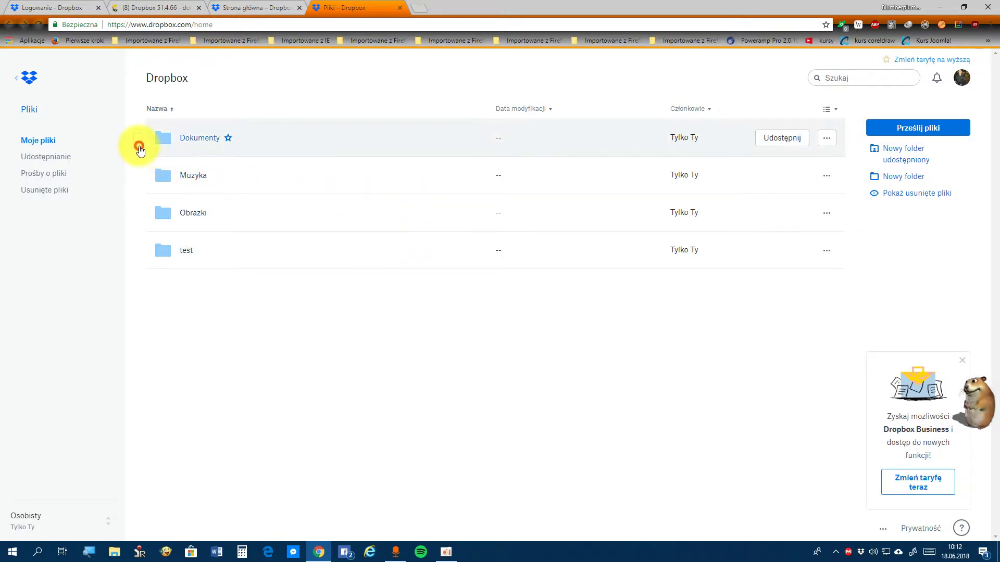
left_click(9, 24)
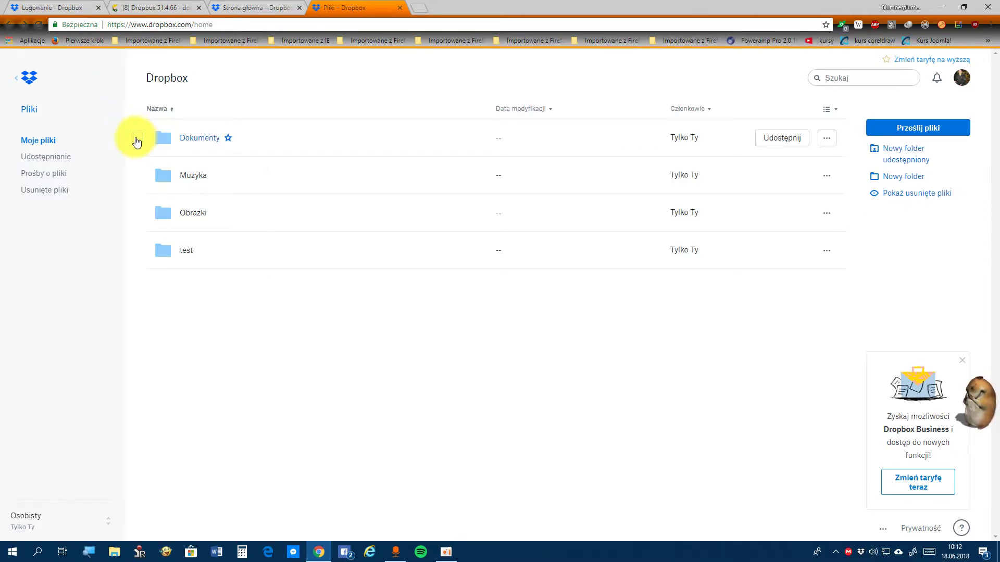
Step: Select the Dokumenty folder and examine the actions available for it
left_click(138, 138)
right_click(224, 139)
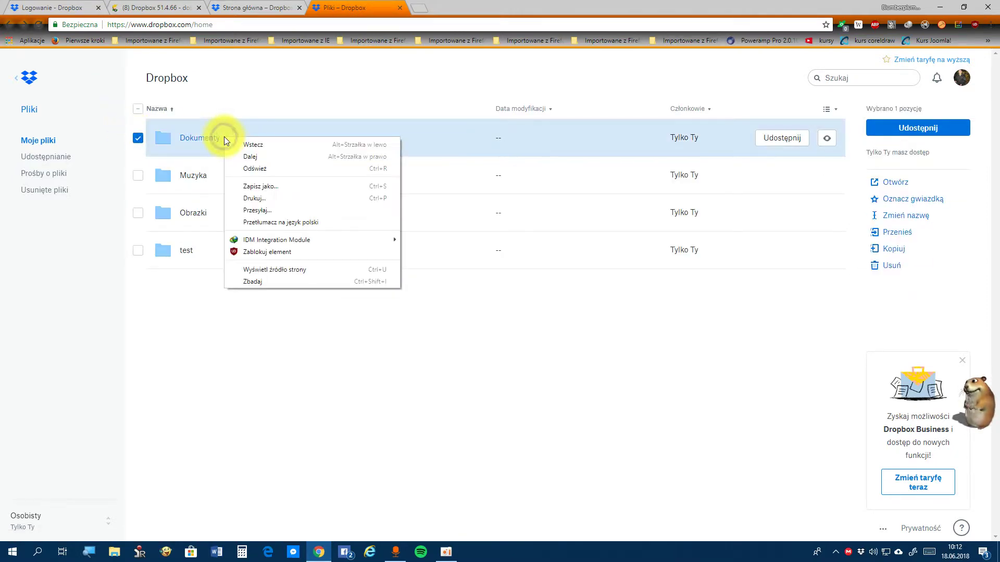
left_click(224, 310)
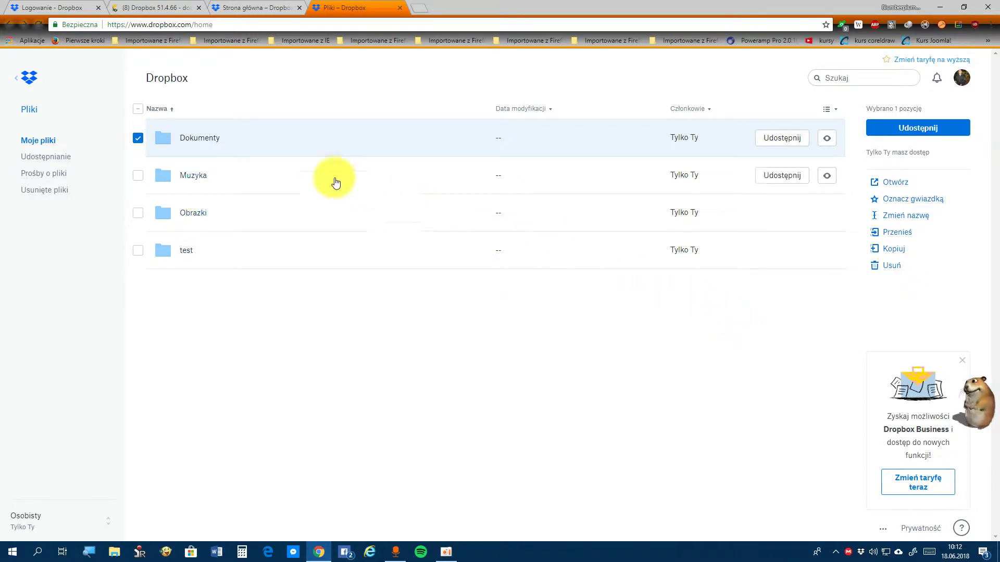
Step: Open aa.doc from the Dokumenty folder in Word, look at its Dropbox options and switch back to the browser
left_click(294, 140)
double_click(294, 140)
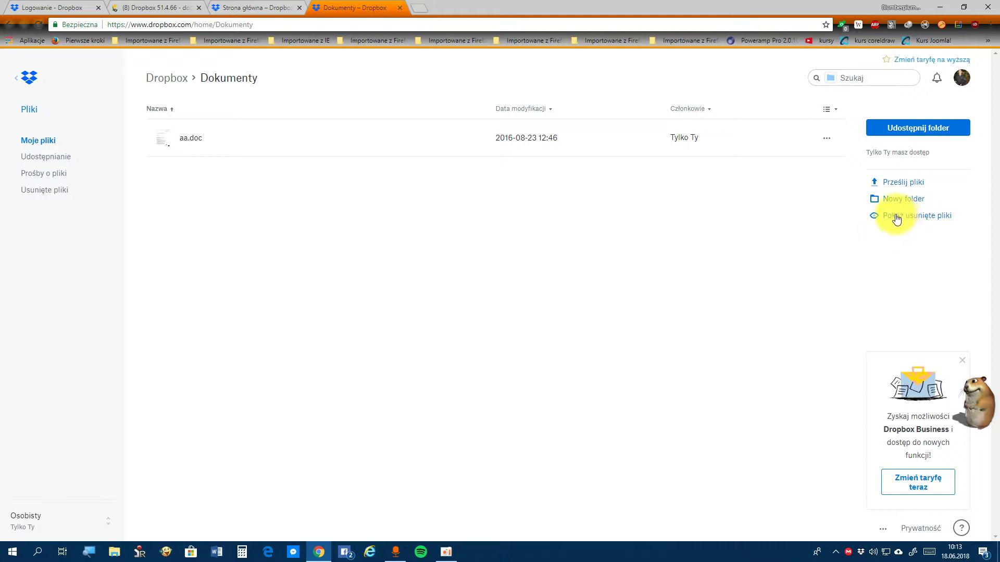
left_click(136, 140)
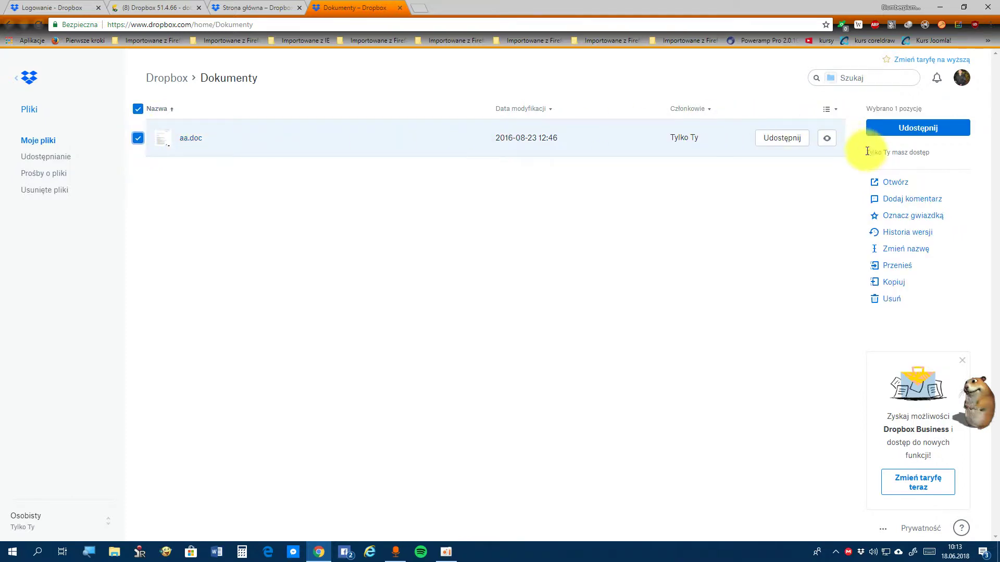
left_click(890, 185)
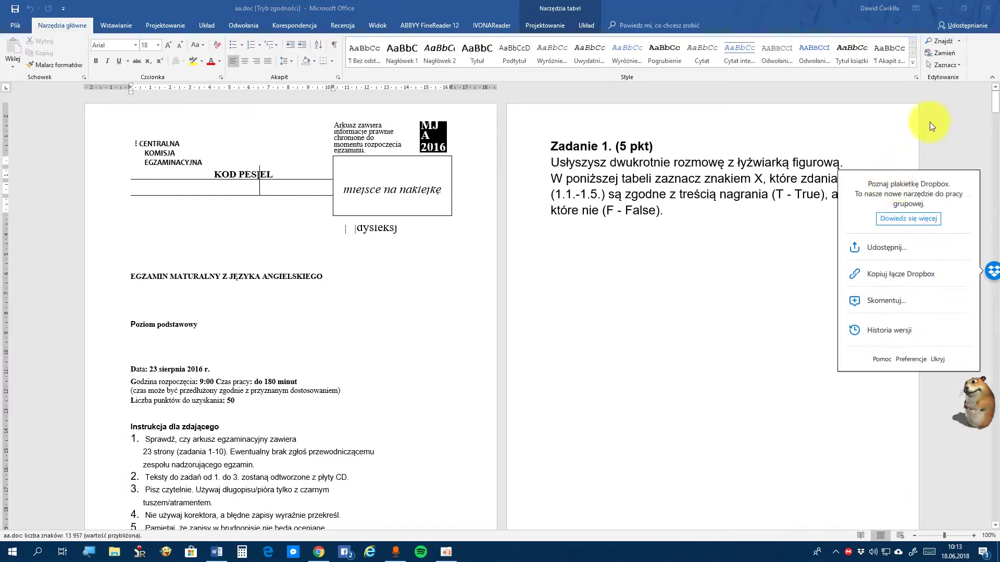
key("alt+Tab")
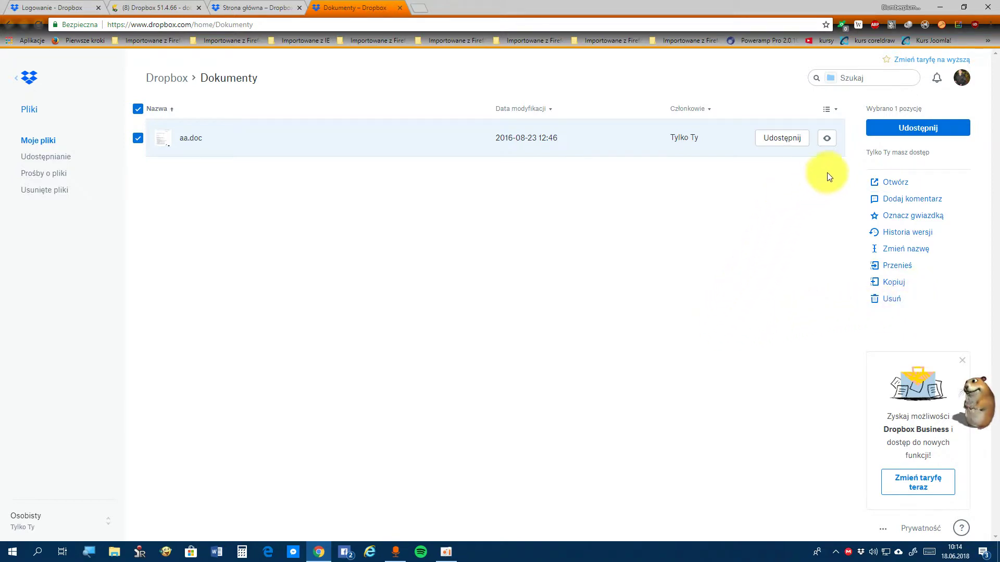
Step: View the sharing options for aa.doc, close them and preview the document's first page in the browser
left_click(905, 134)
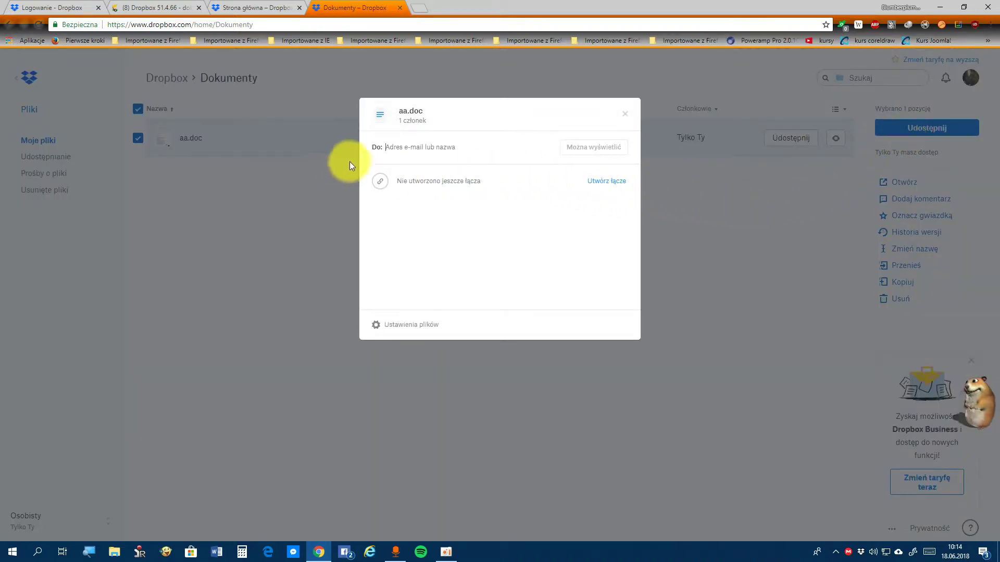
left_click(625, 110)
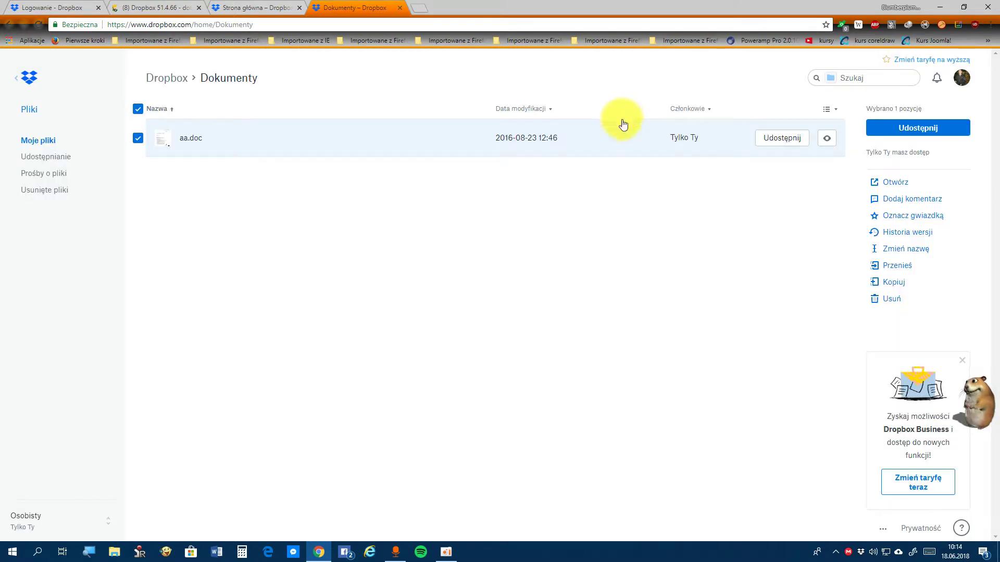
left_click(827, 144)
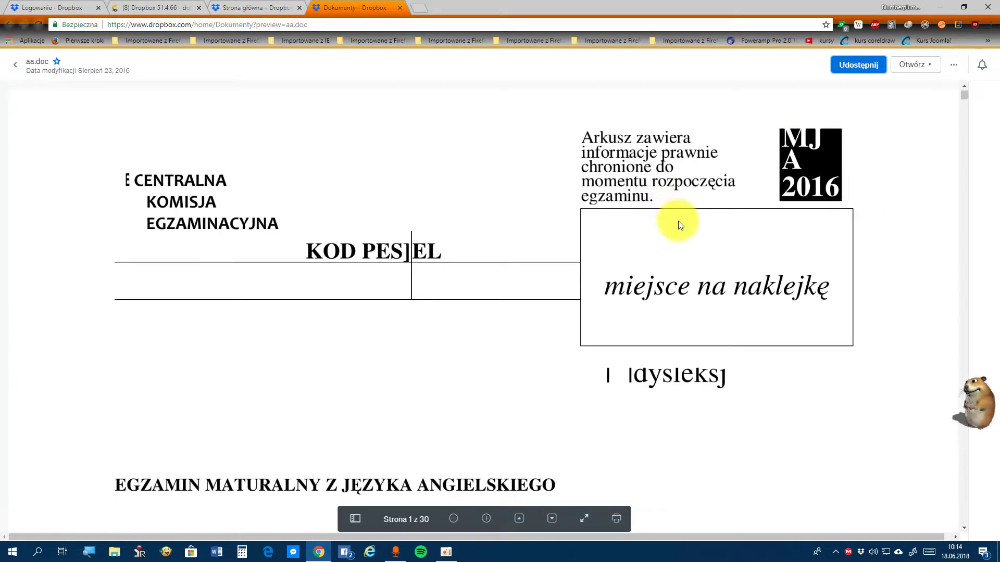
scroll(678, 224, "down", 8)
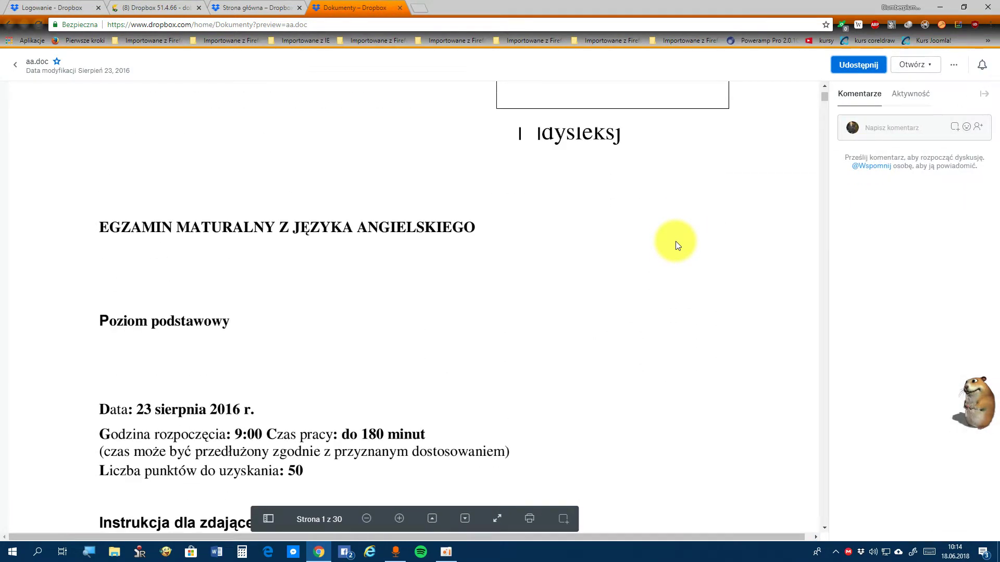
scroll(675, 242, "up", 4)
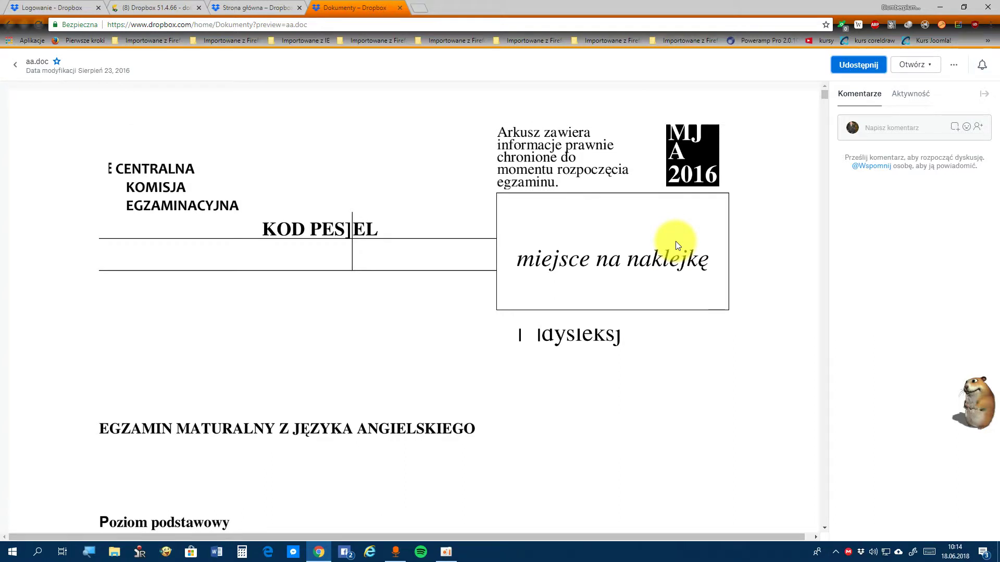
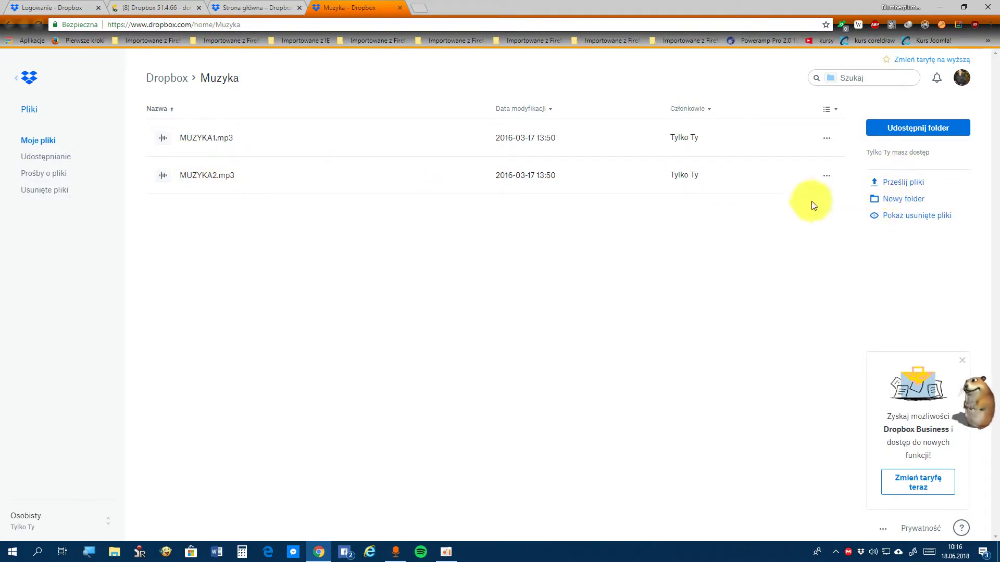
Step: Select MUZYKA1.mp3 in the Muzyka folder, play and pause it in the preview, and return to the folder
left_click(202, 140)
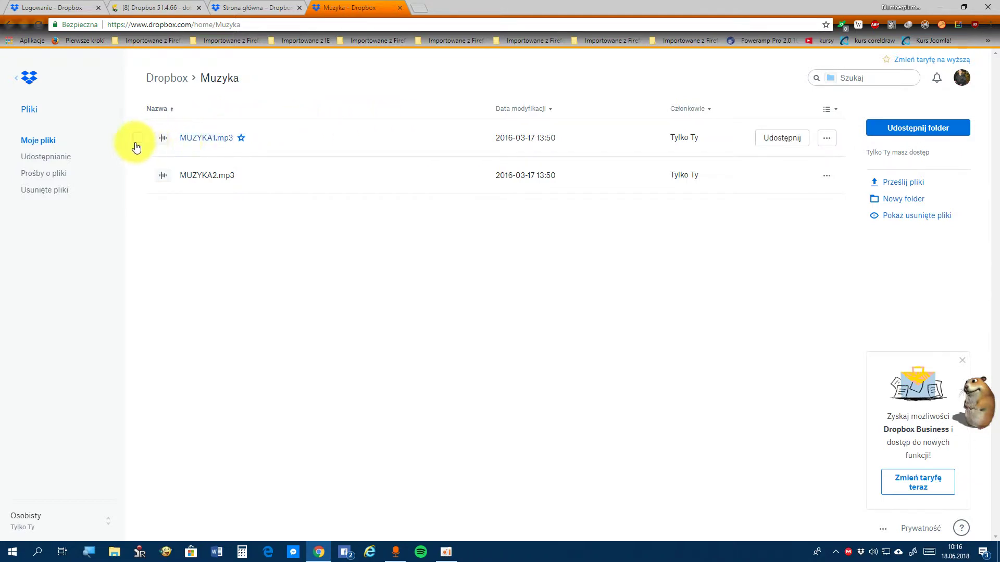
left_click(7, 27)
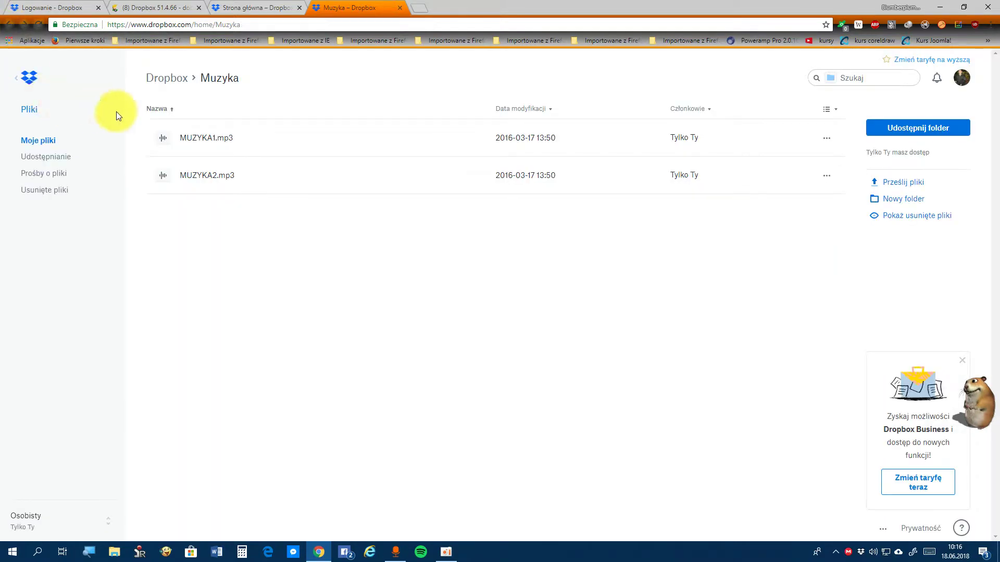
left_click(136, 139)
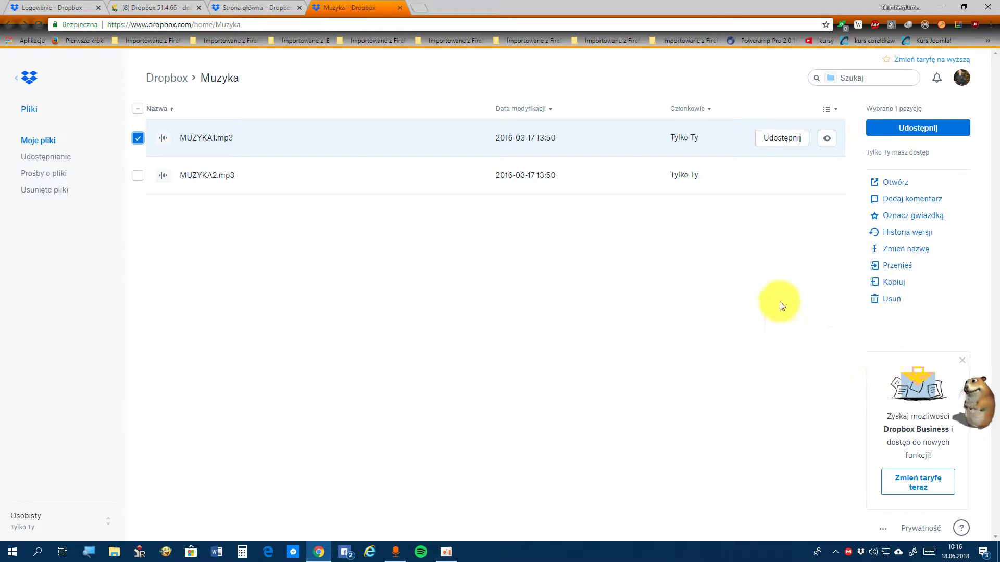
left_click(827, 140)
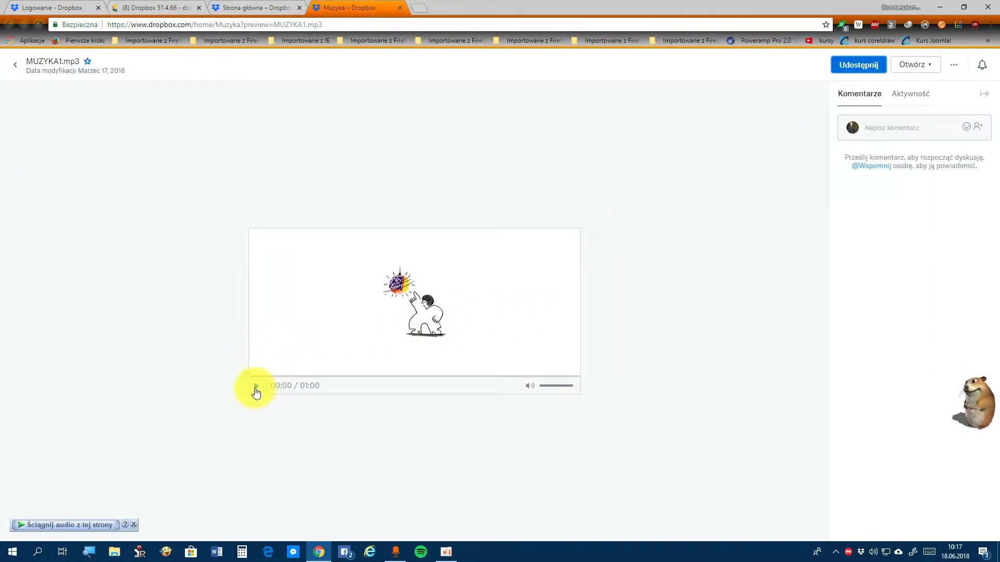
left_click(256, 390)
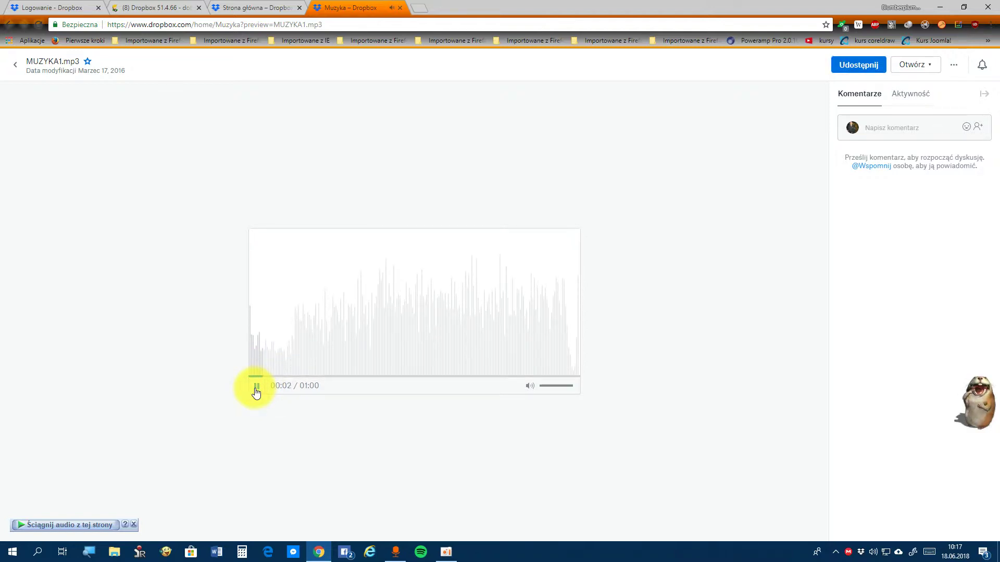
left_click(256, 390)
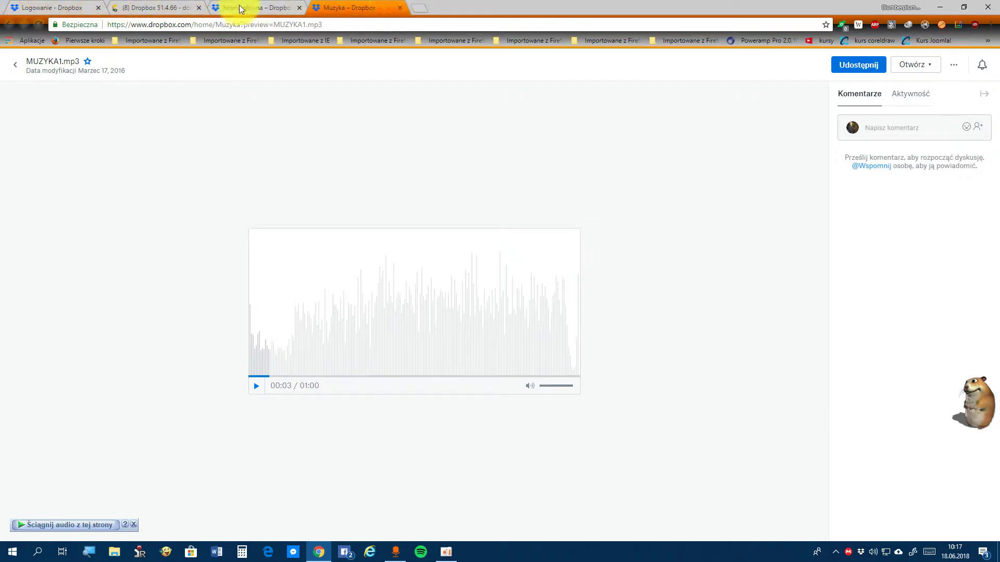
left_click(7, 28)
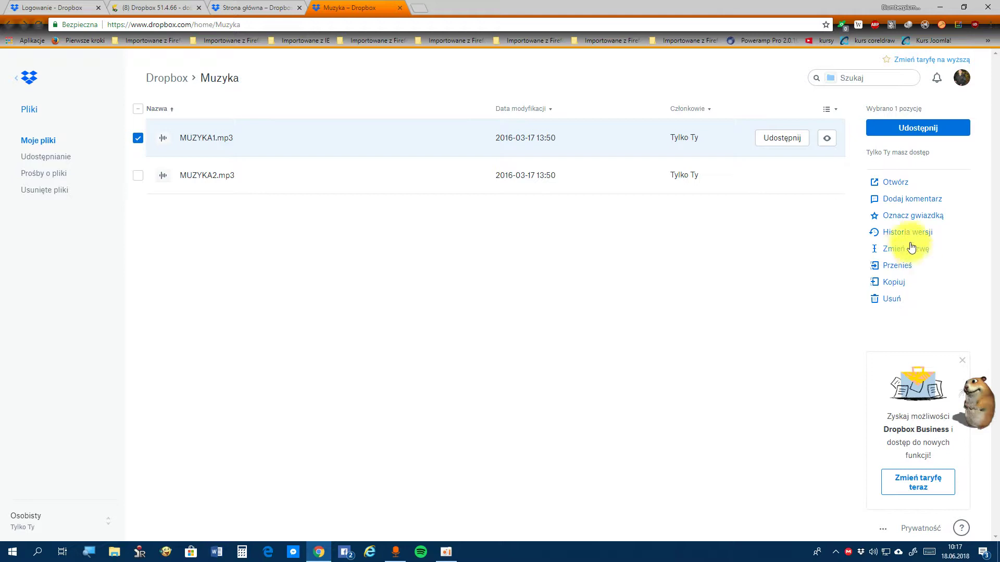
Step: Return to the main Dropbox folder and examine the sorting and display options of the Nazwa, Data modyfikacji and Członkowie columns
left_click(10, 29)
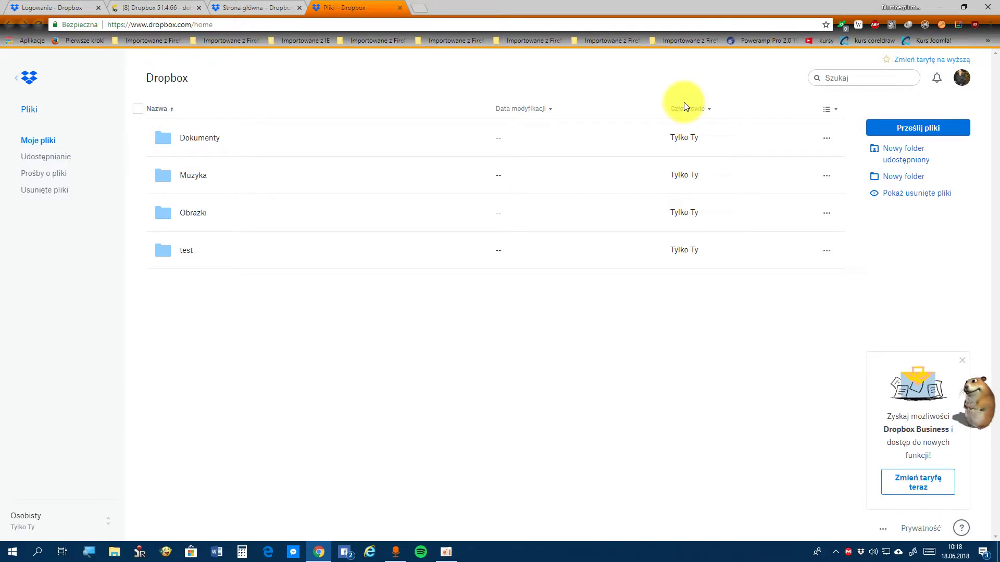
mouse_move(691, 152)
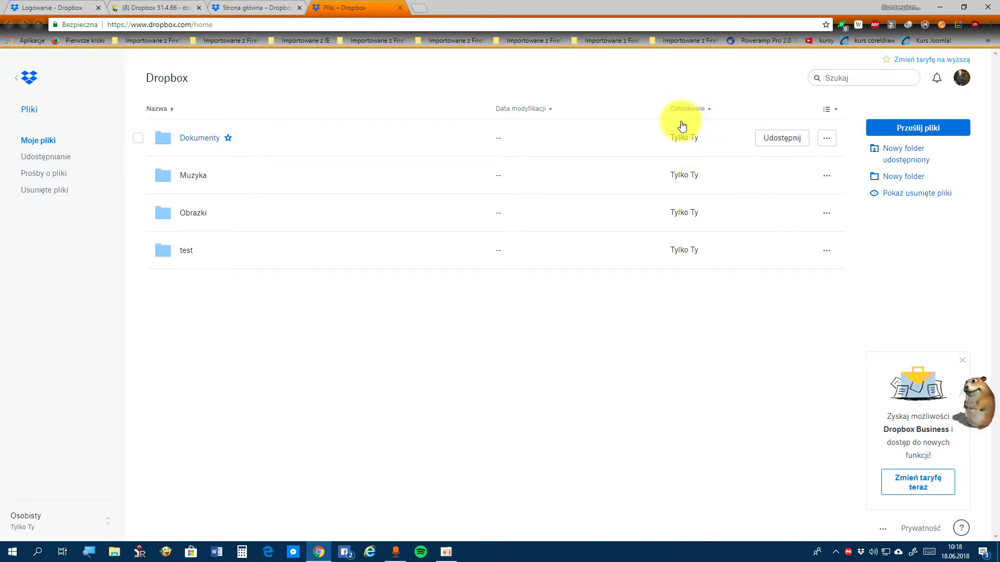
left_click(710, 110)
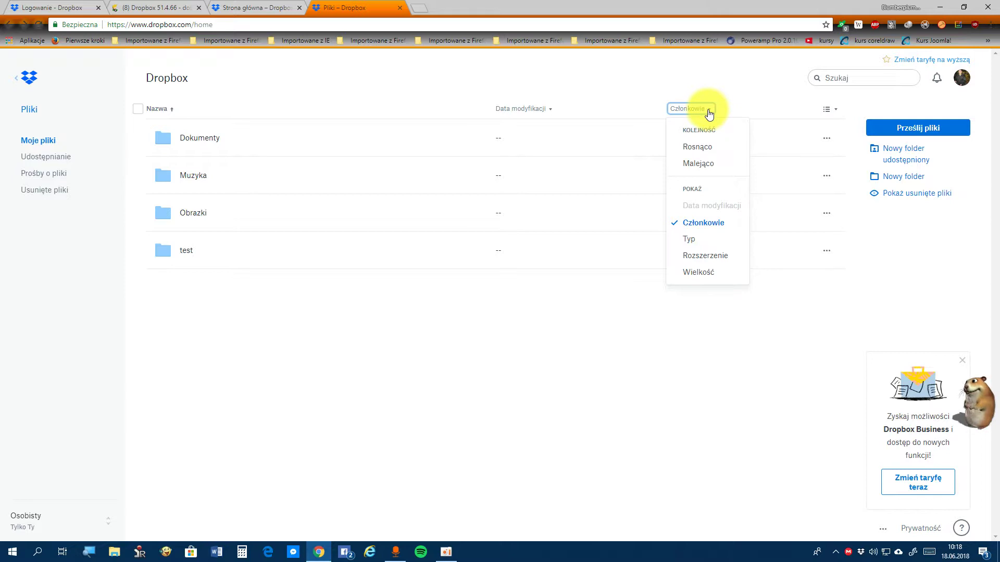
left_click(710, 110)
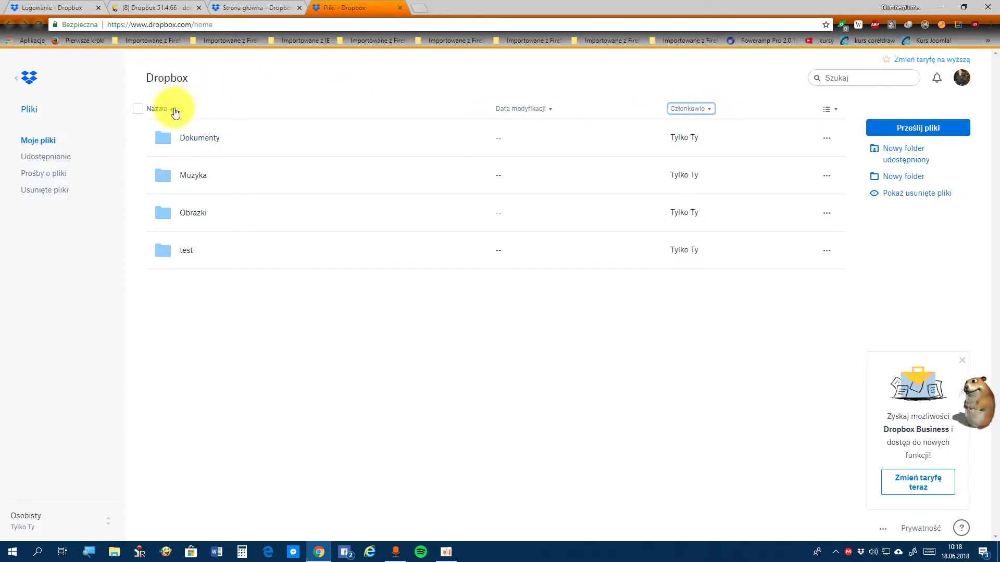
left_click(174, 109)
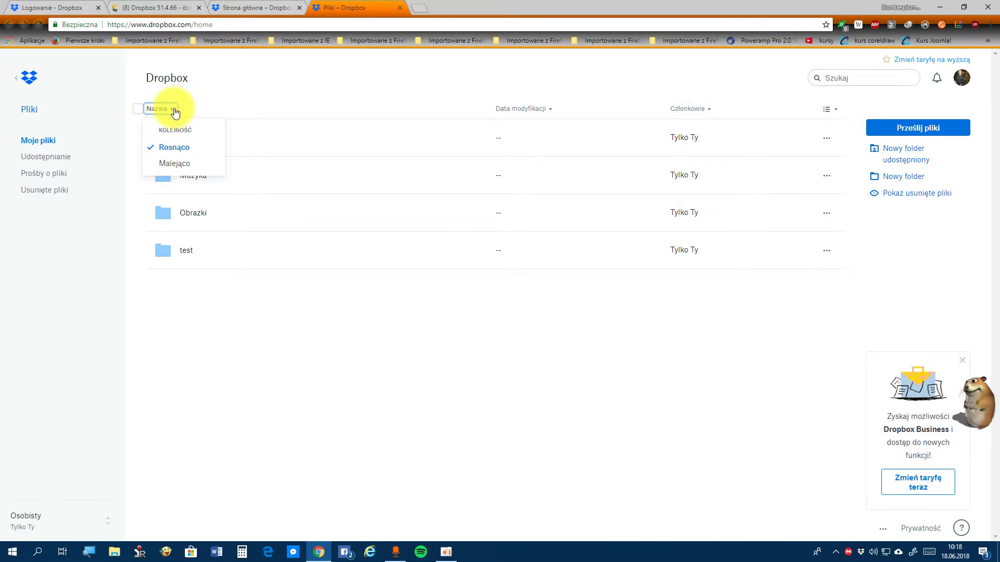
left_click(174, 110)
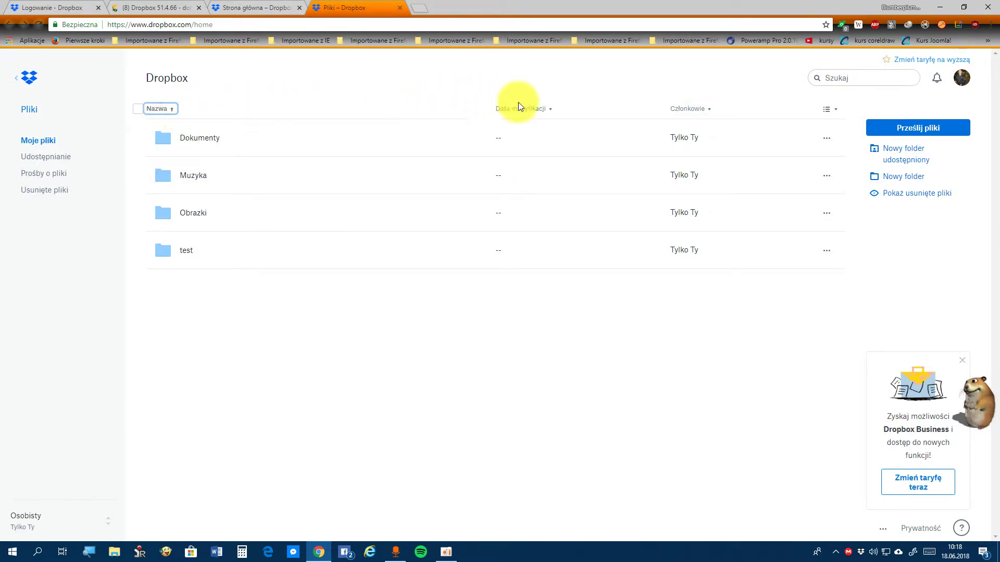
left_click(546, 108)
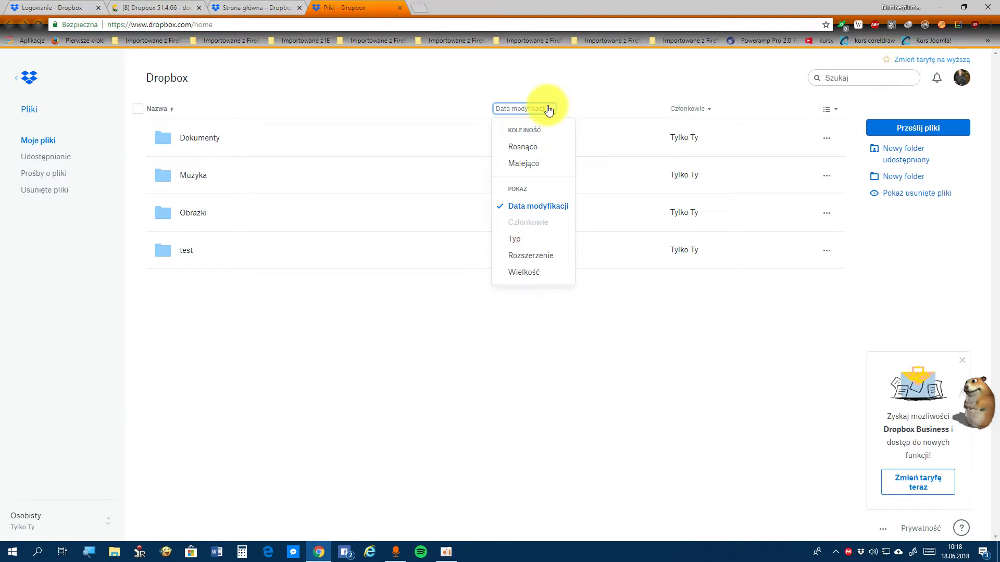
left_click(548, 108)
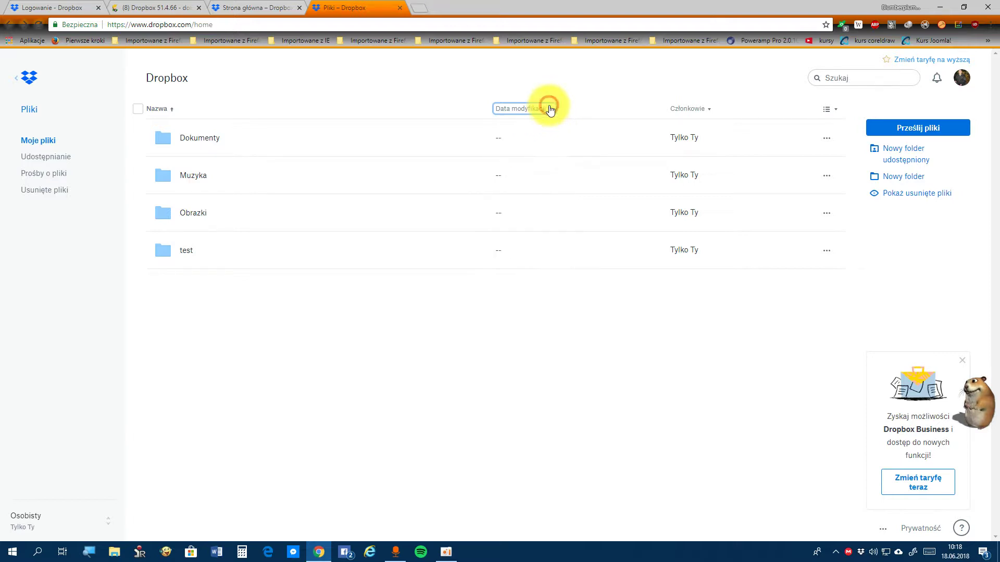
left_click(709, 109)
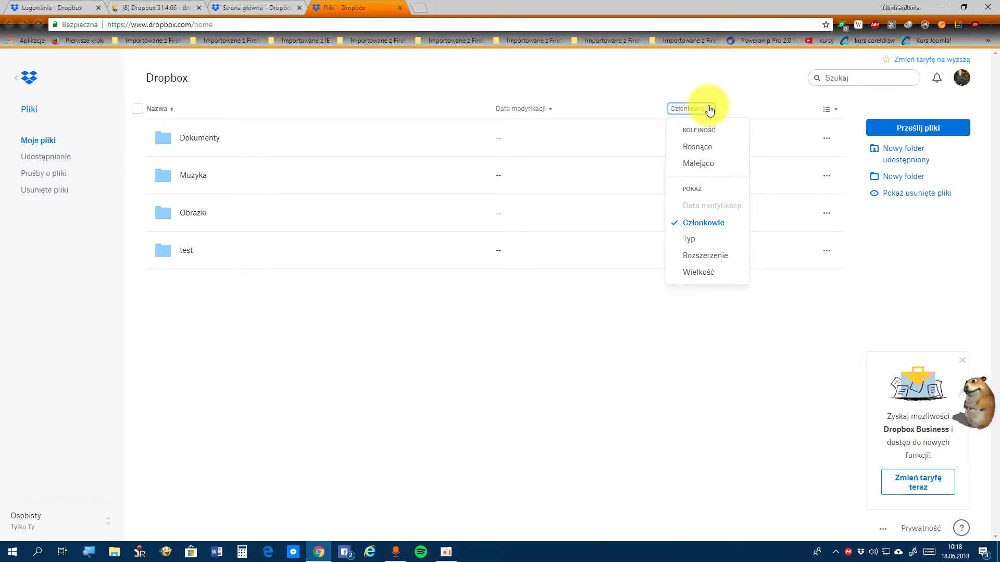
left_click(710, 109)
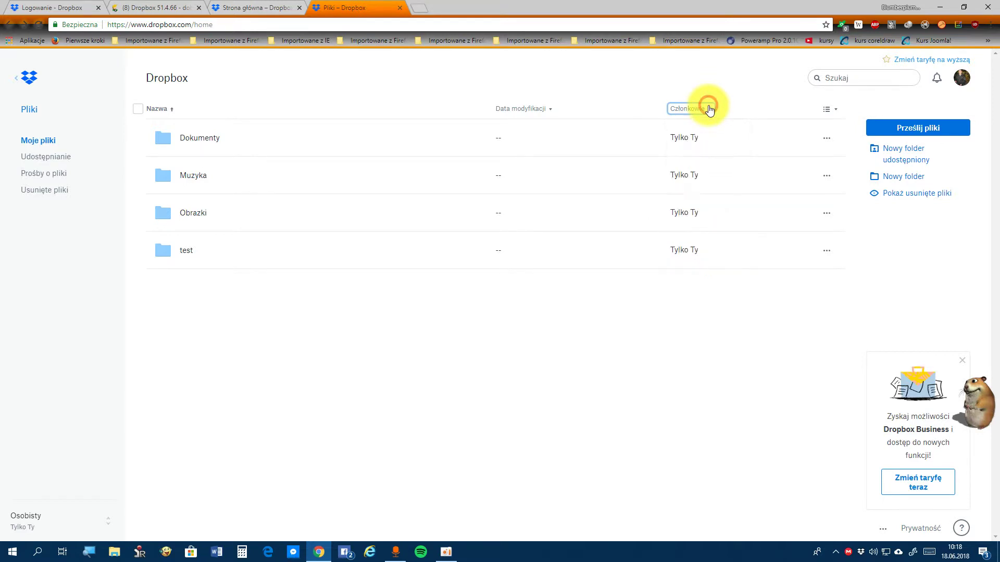
Step: Display the folders as a grid (Siatka) and switch back to the list view (Lista)
left_click(835, 113)
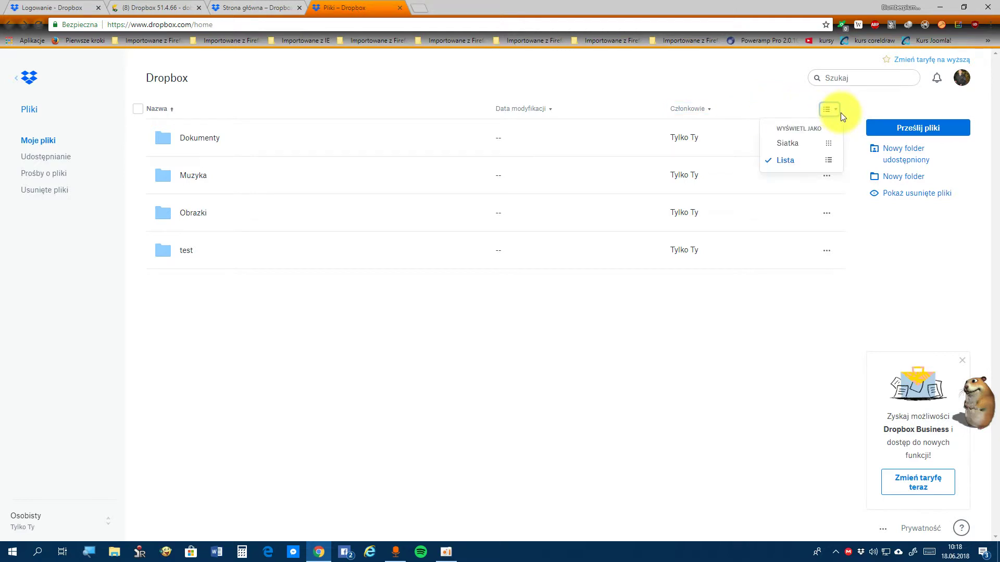
left_click(795, 146)
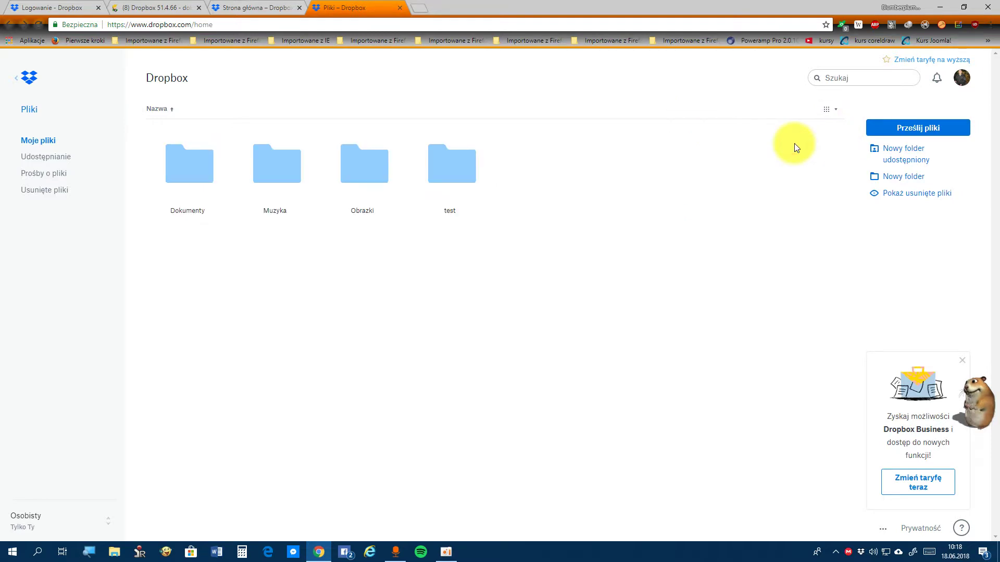
left_click(836, 112)
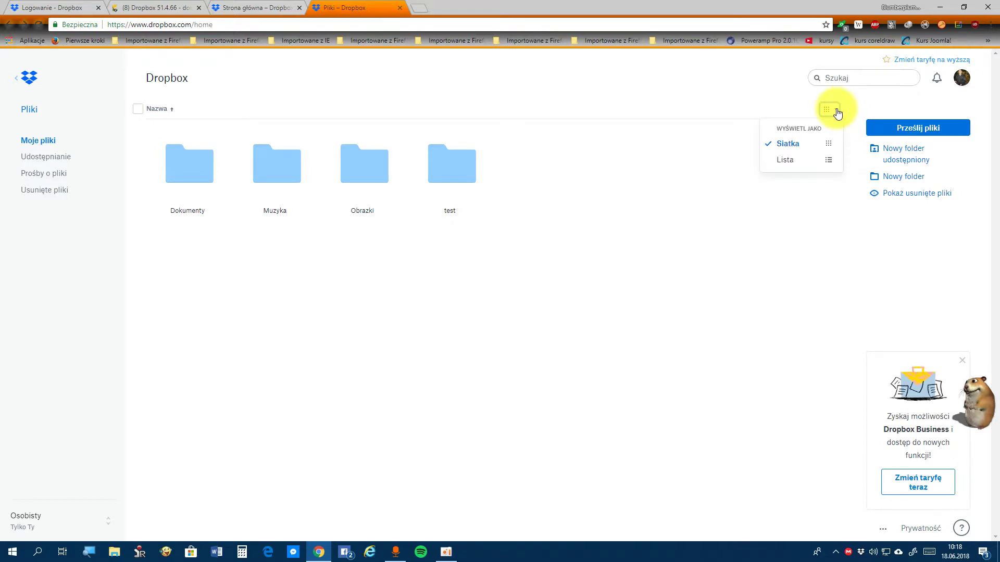
left_click(784, 160)
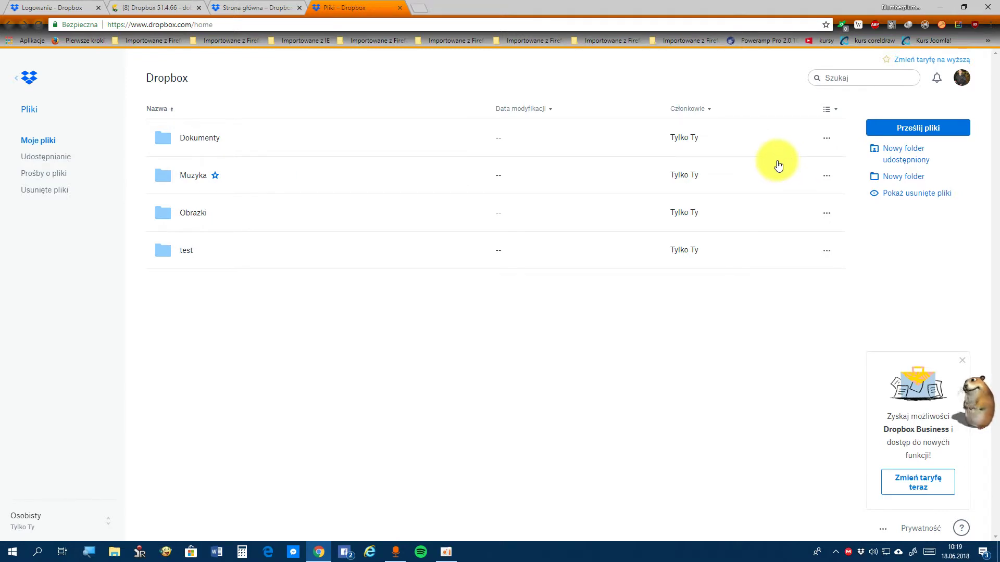
Step: Open the Obrazki folder, look at the actions for Galaxy S7 edge 1.png and preview the image
left_click(215, 214)
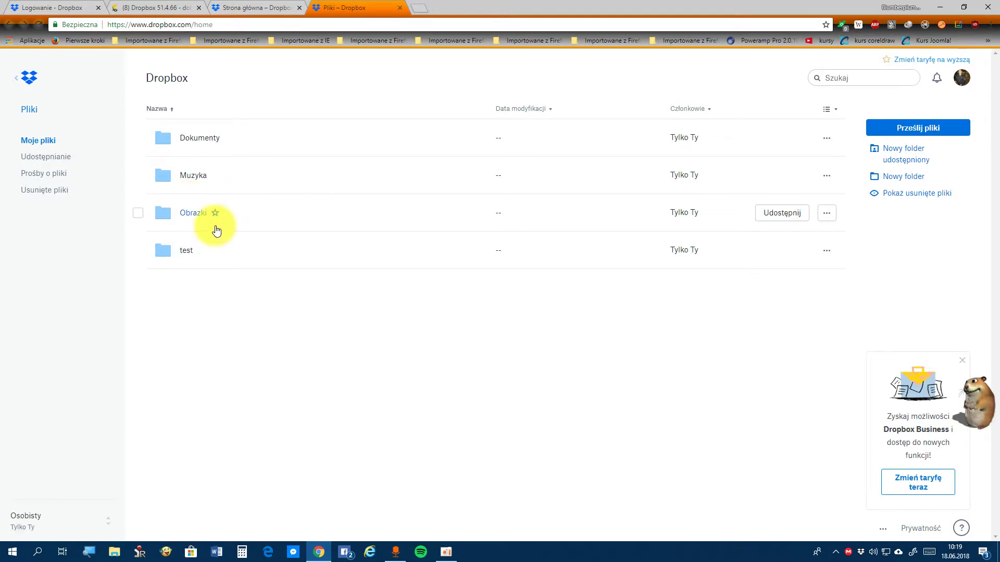
left_click(276, 221)
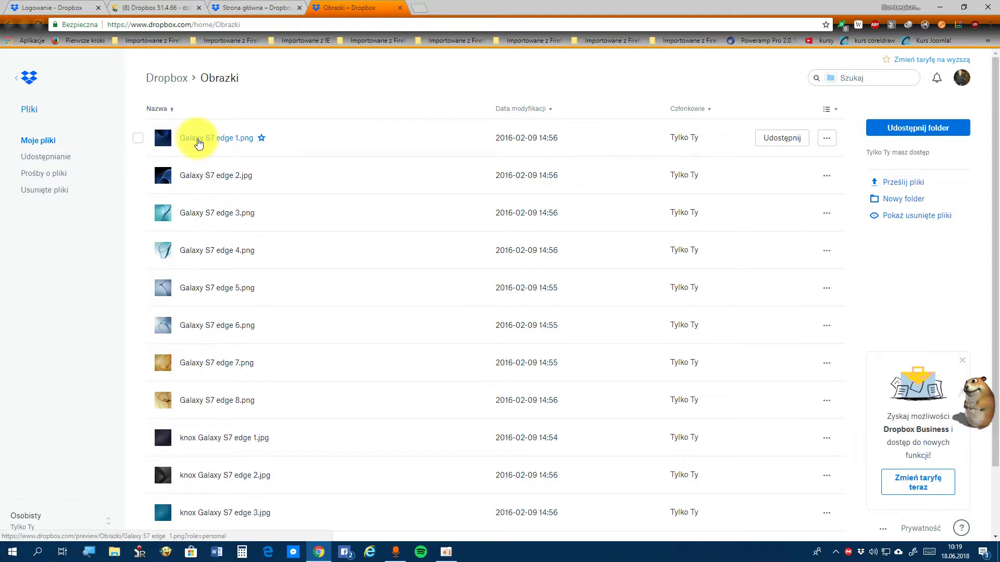
left_click(138, 140)
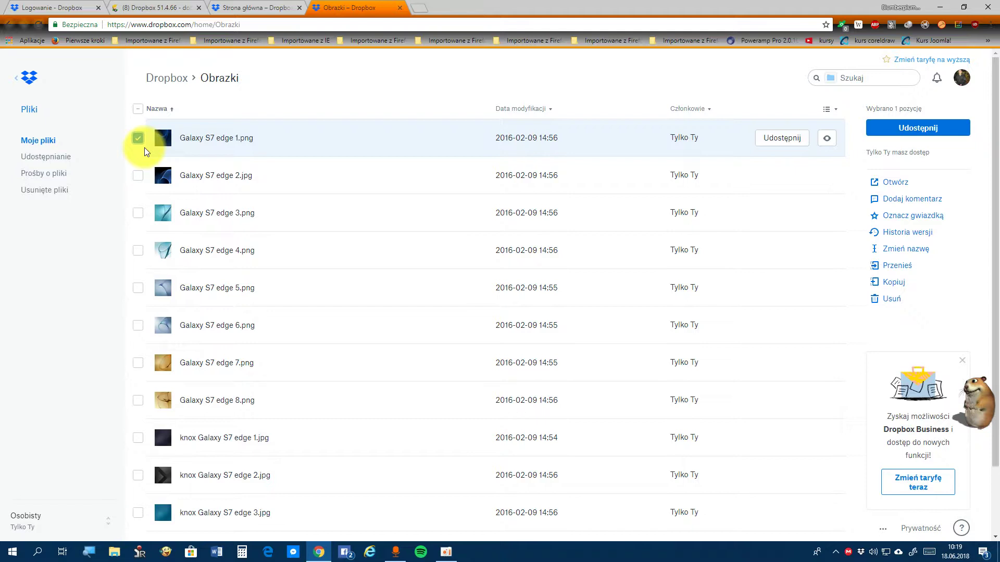
key("Escape")
left_click(195, 143)
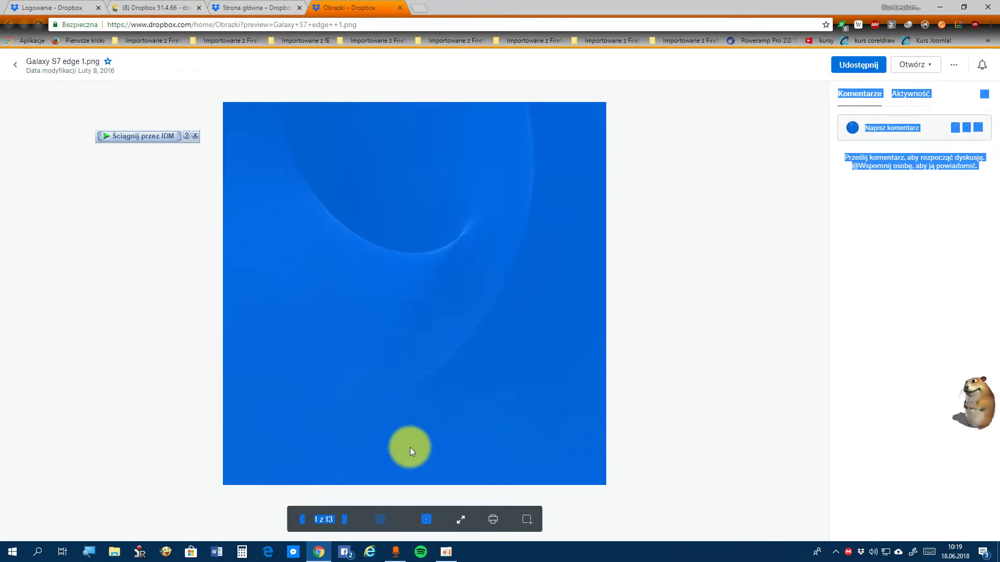
left_click(113, 362)
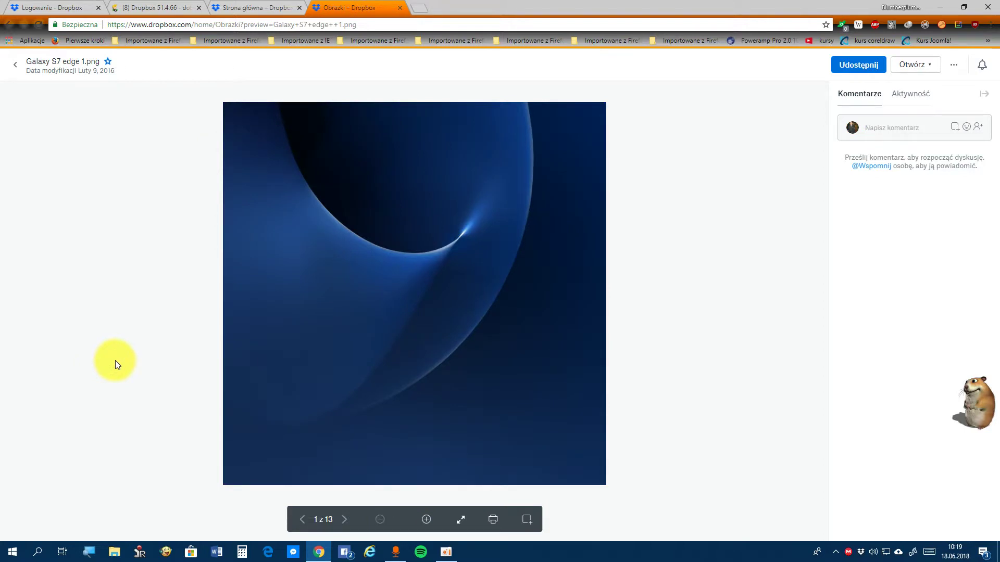
Step: Browse from the previewed image to Galaxy S7 edge 2.jpg and back to Galaxy S7 edge 1.png
key("Right")
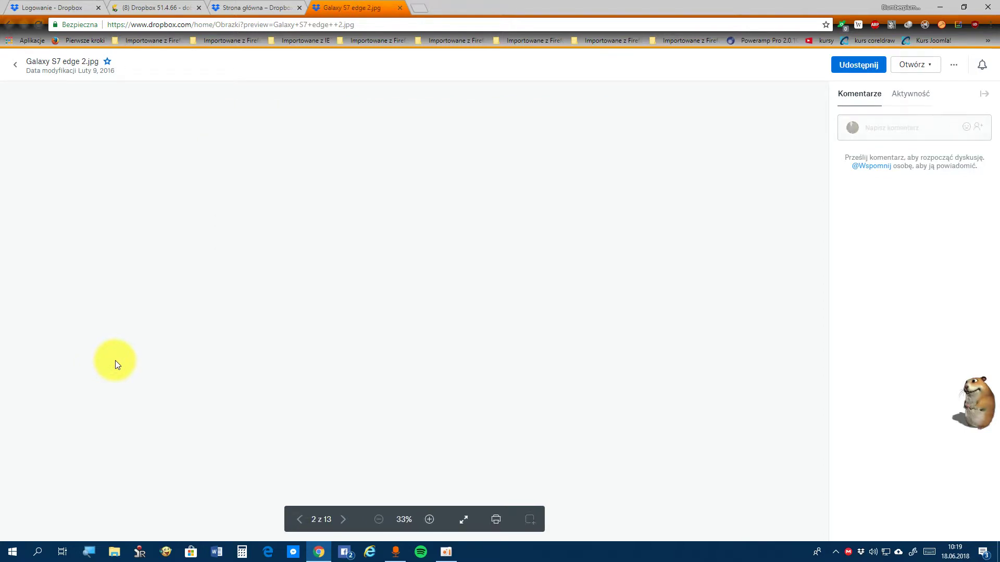
key("Right")
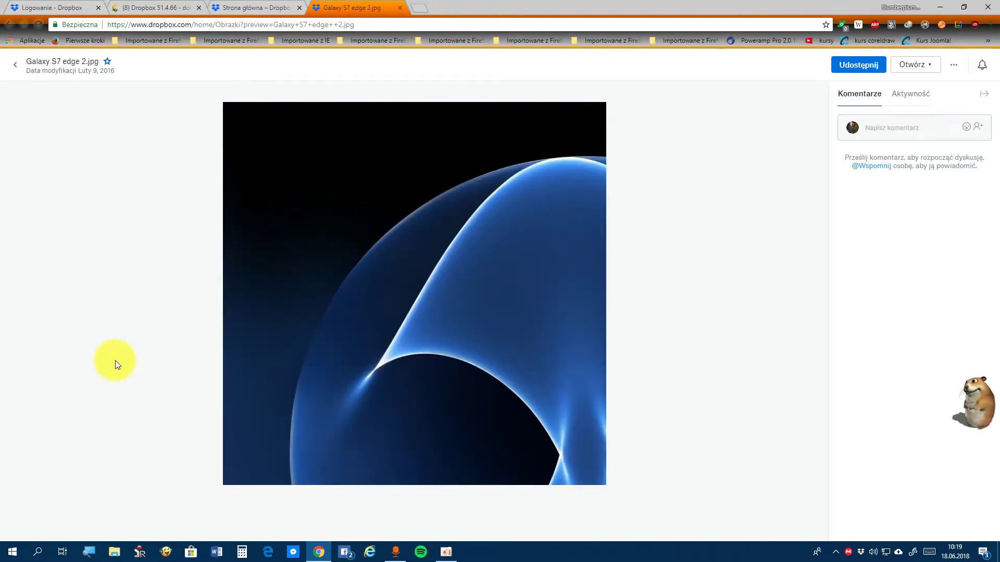
key("Left")
key("Left")
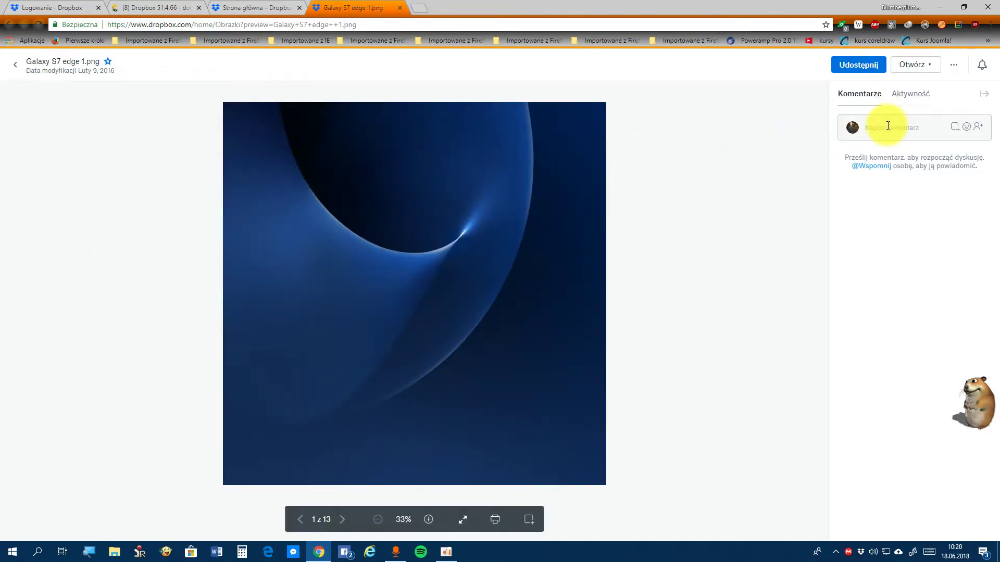
Step: Examine the activity of Galaxy S7 edge 1.png, its opening options and further actions, and the notifications
left_click(905, 95)
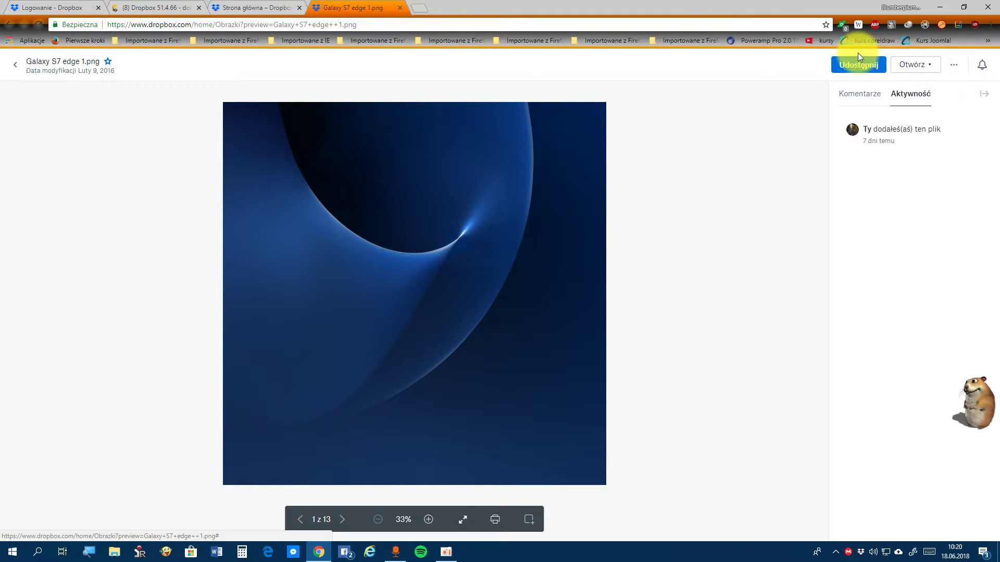
left_click(929, 64)
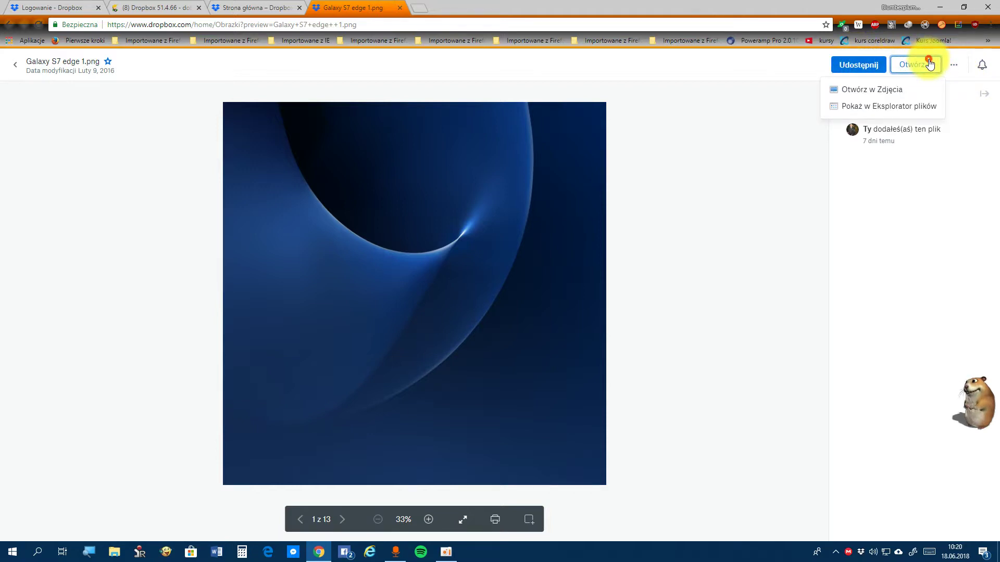
left_click(930, 64)
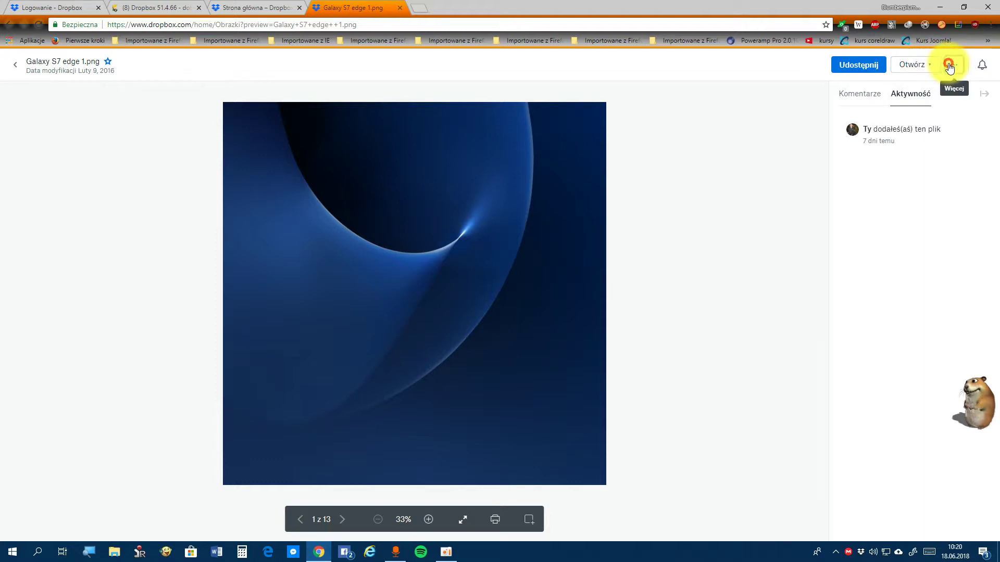
left_click(950, 66)
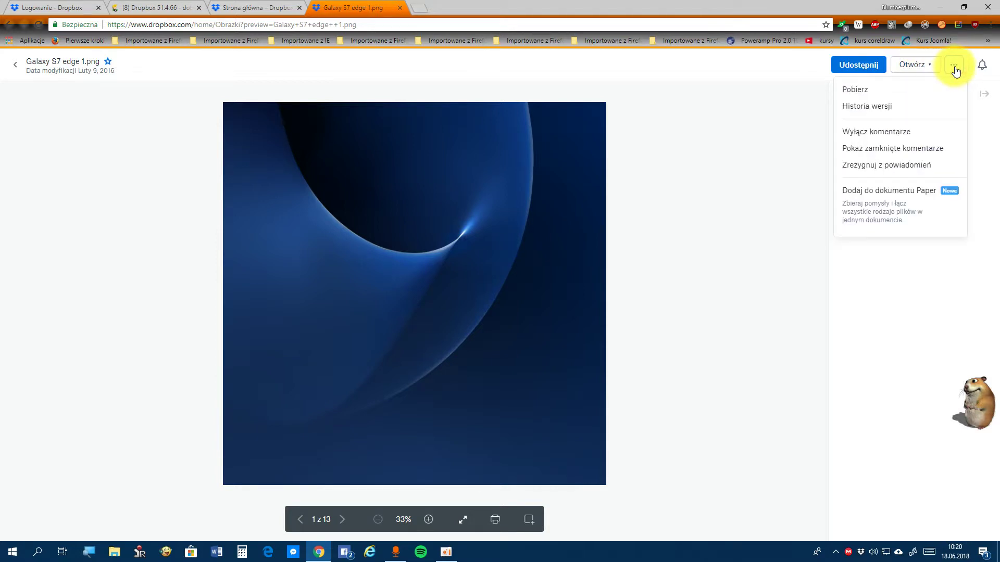
left_click(981, 66)
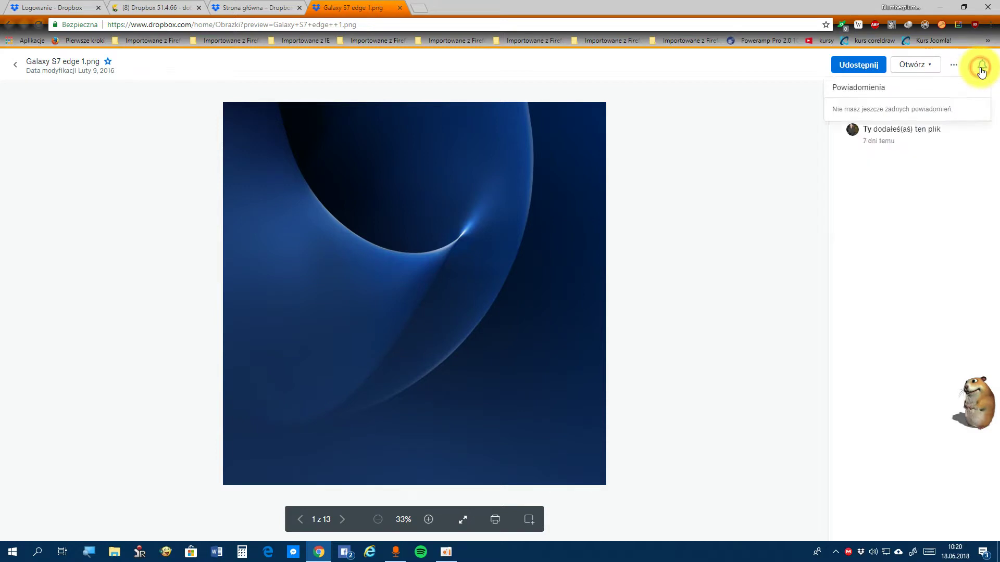
left_click(981, 69)
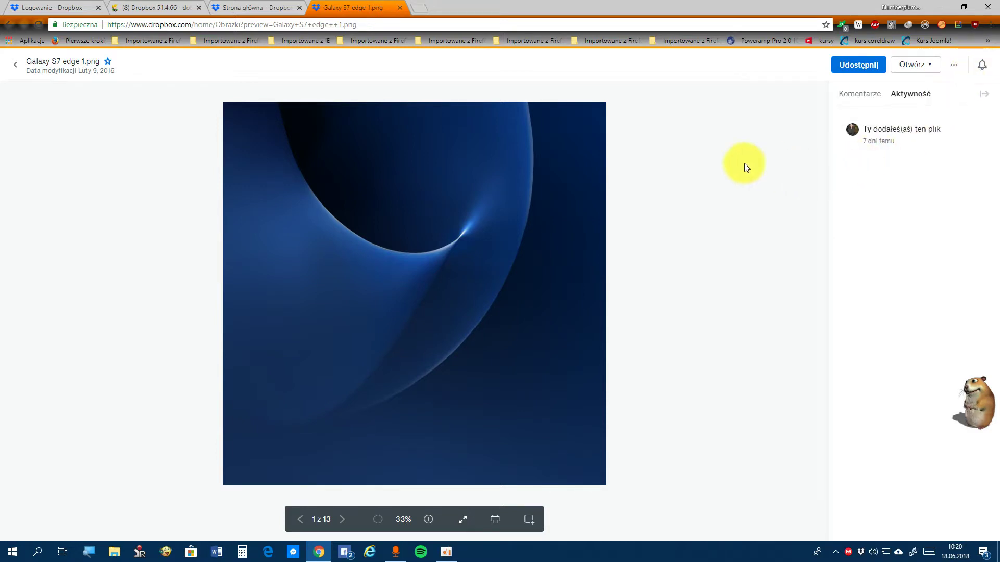
Step: View Galaxy S7 edge 1.png in full-screen preview, advance to Galaxy S7 edge 2.jpg and leave full screen
left_click(300, 519)
left_click(346, 520)
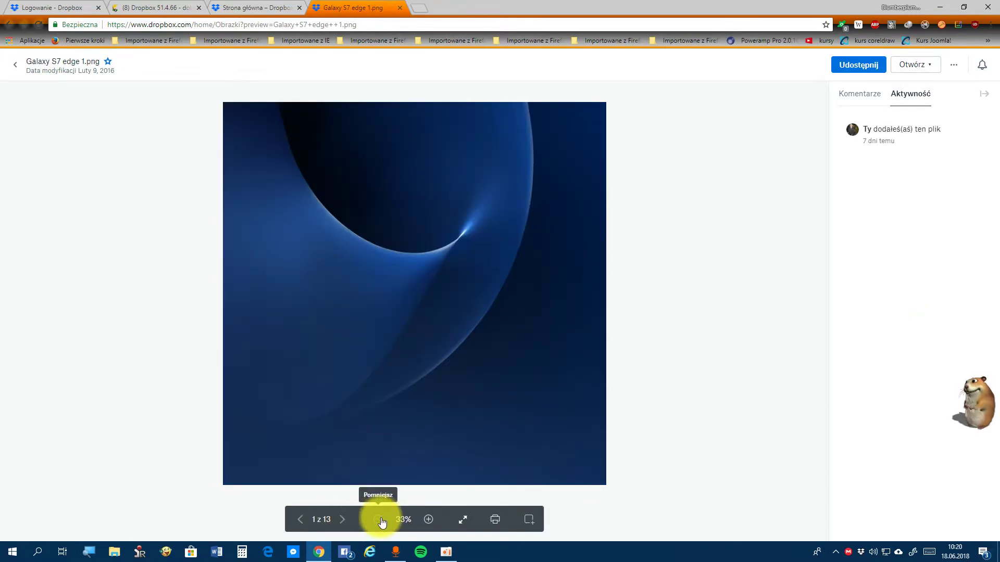
left_click(454, 522)
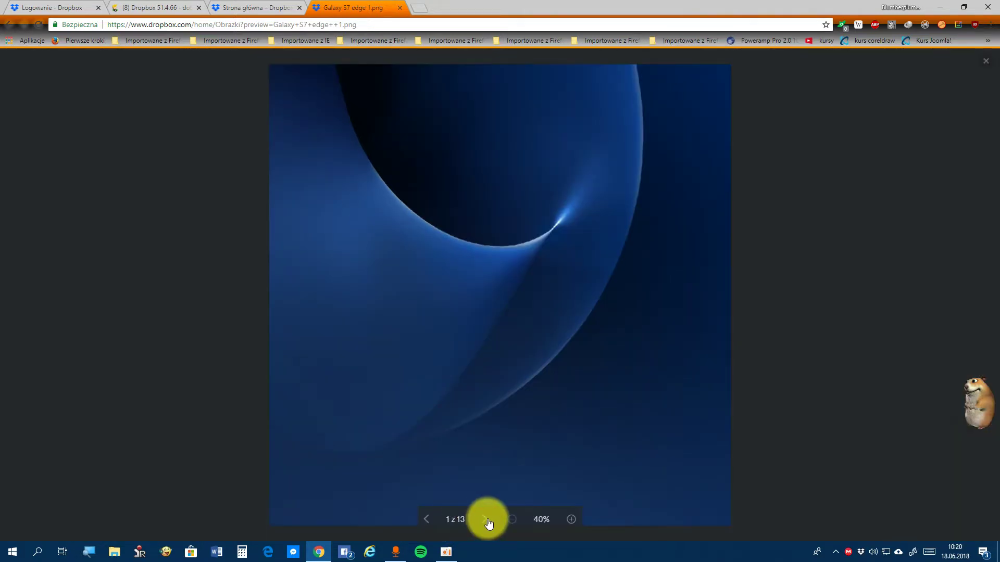
left_click(488, 520)
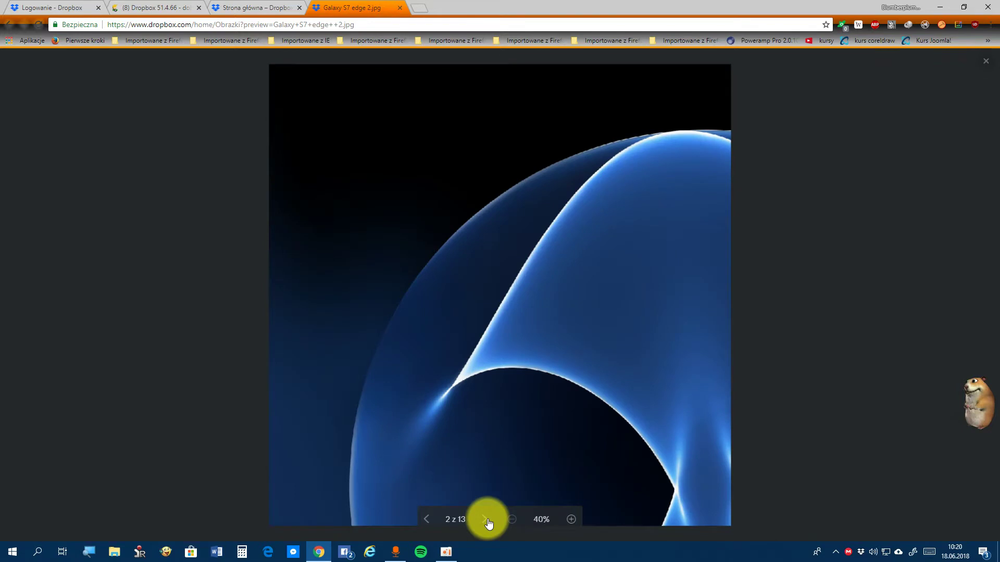
key("Escape")
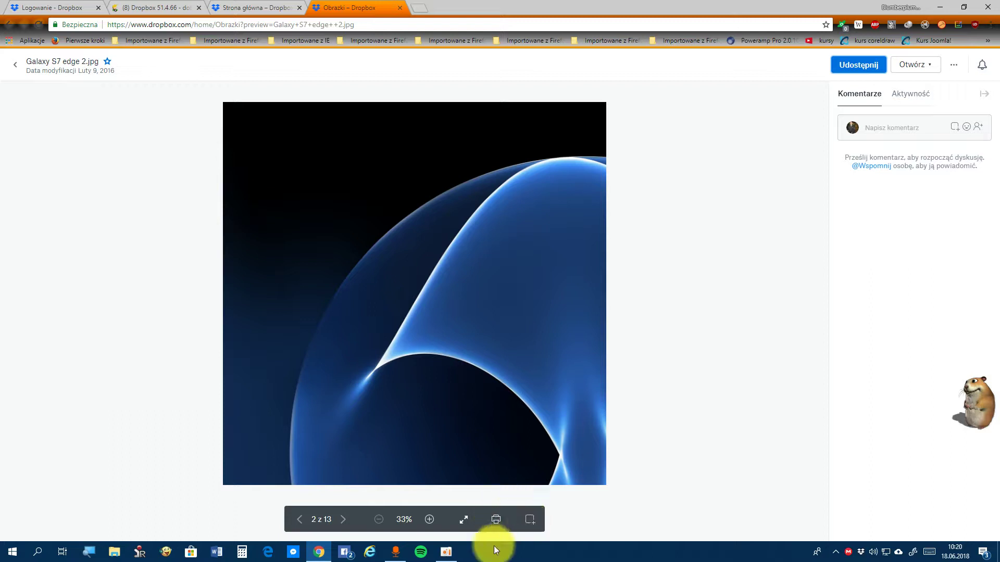
Step: Leave the image preview and examine the shared folders, files and links under Udostępnianie, as well as the file requests page
left_click(8, 31)
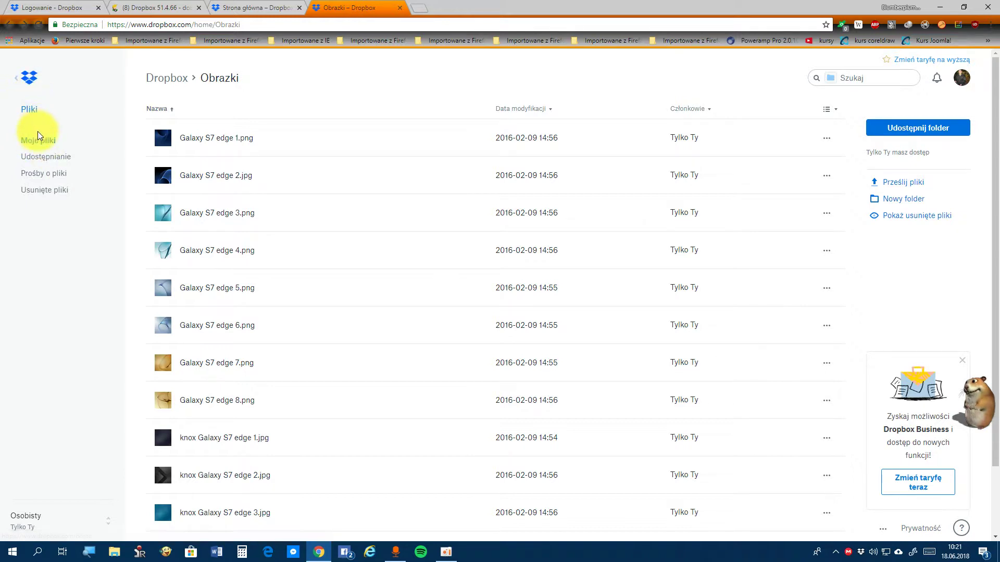
left_click(47, 157)
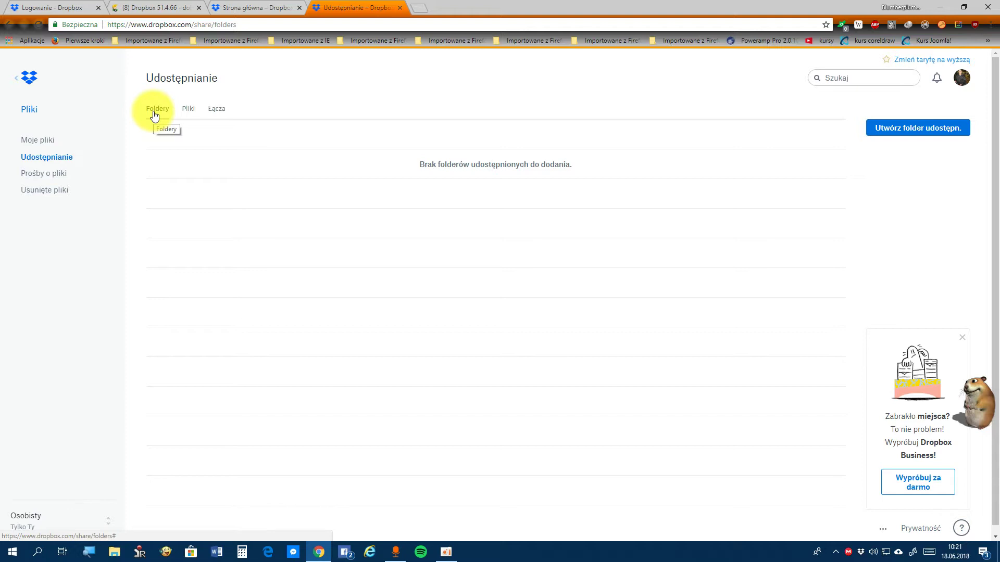
left_click(188, 118)
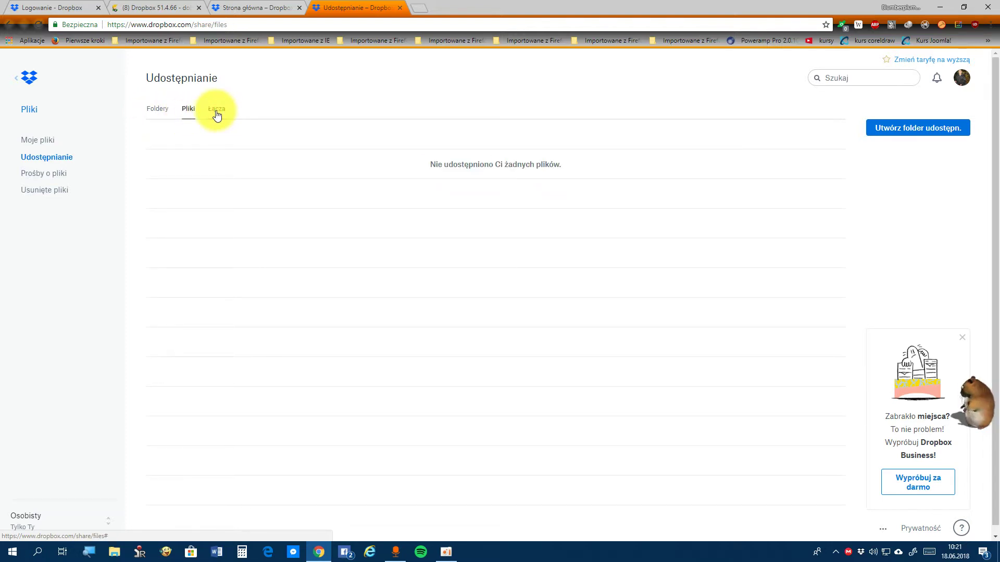
left_click(211, 119)
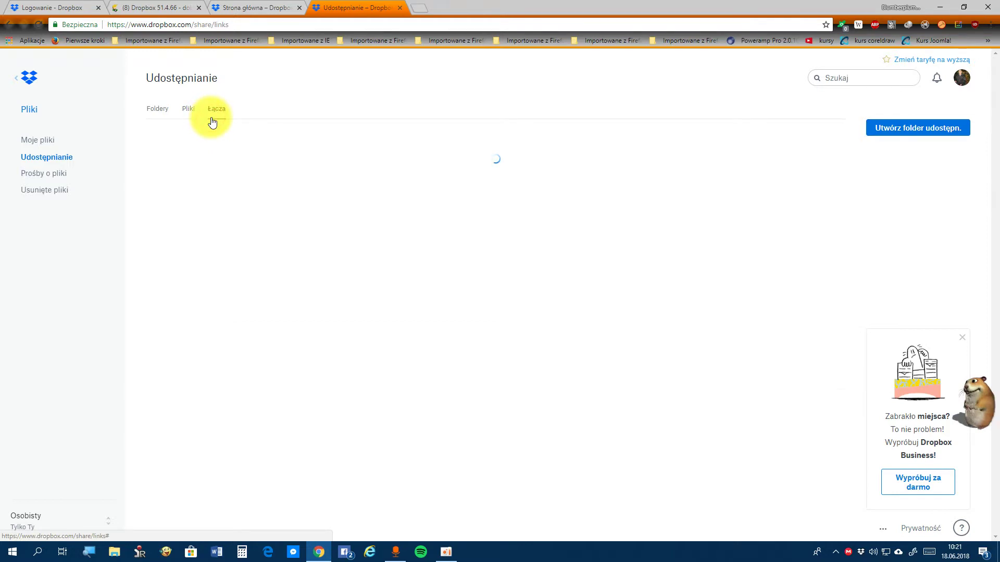
left_click(154, 121)
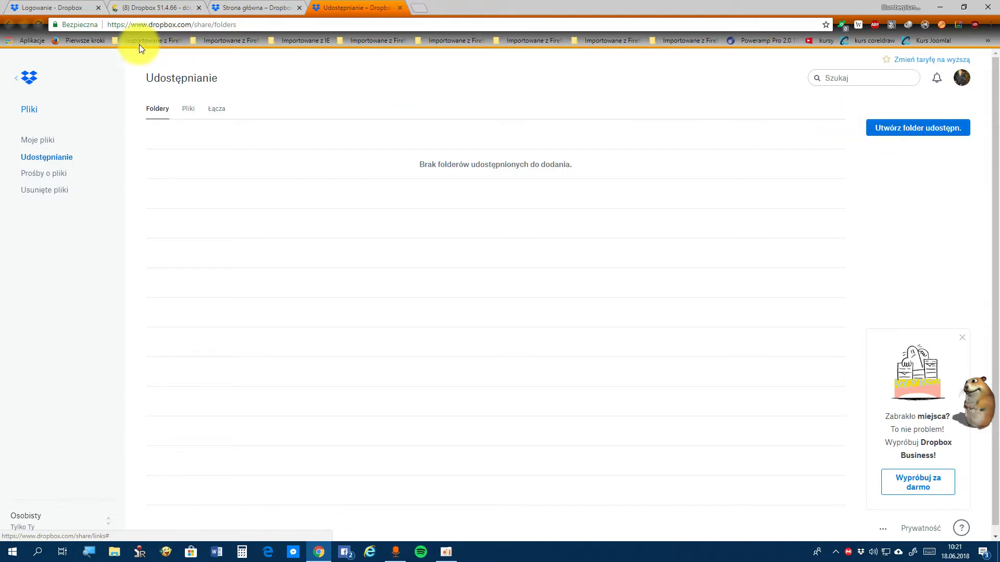
left_click(188, 111)
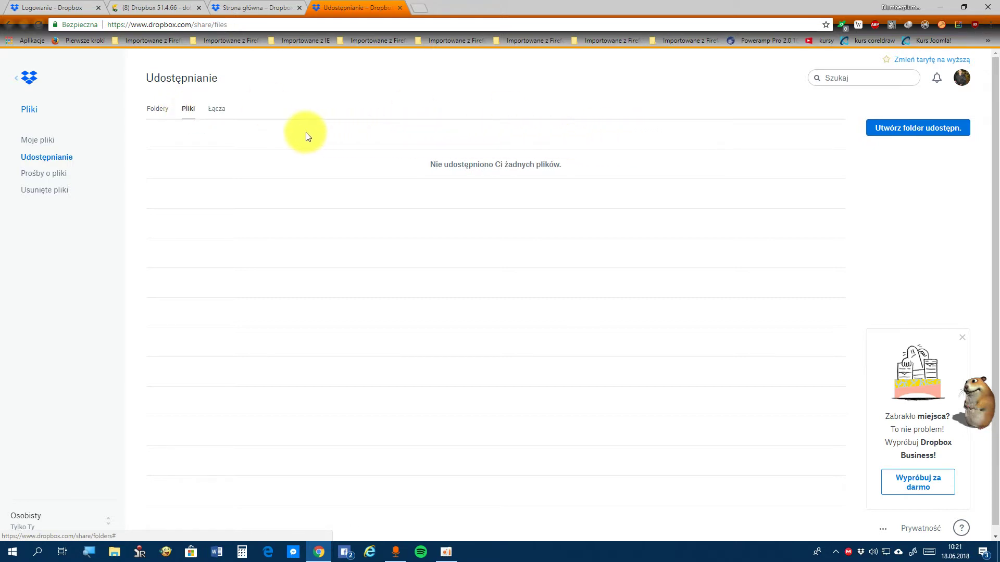
left_click(6, 24)
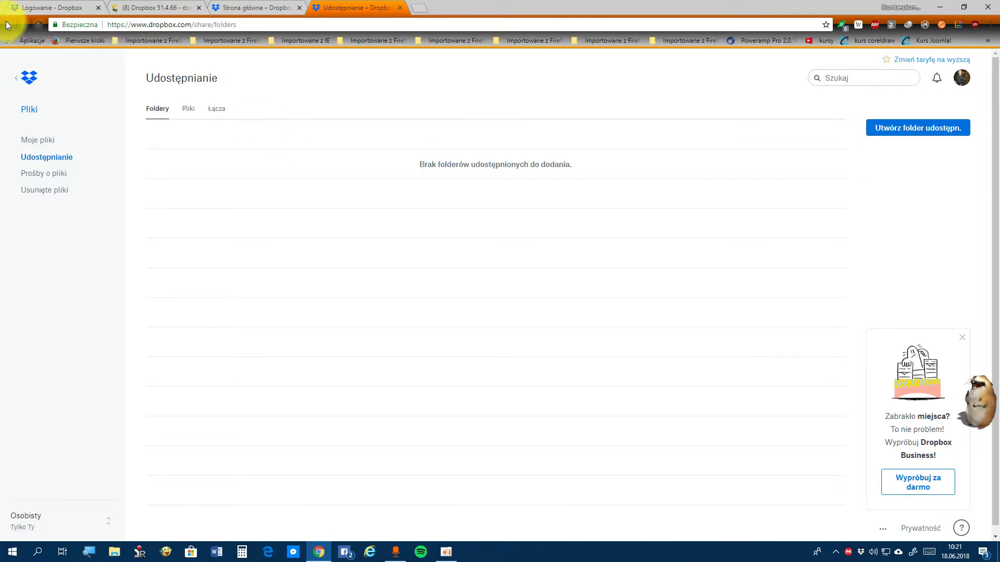
left_click(48, 176)
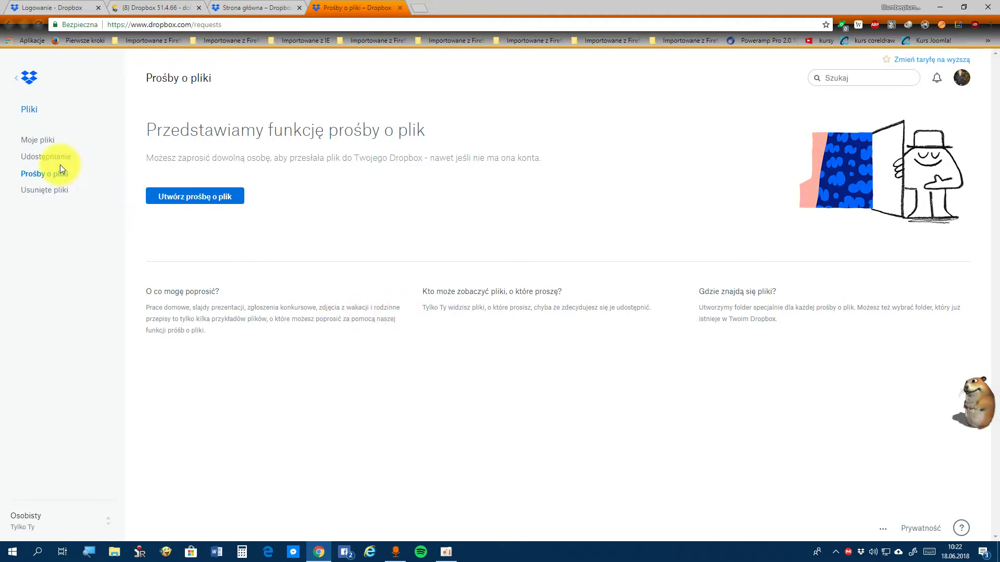
Step: Open the deleted files and examine the start date, device and folder filters without changing them
left_click(37, 191)
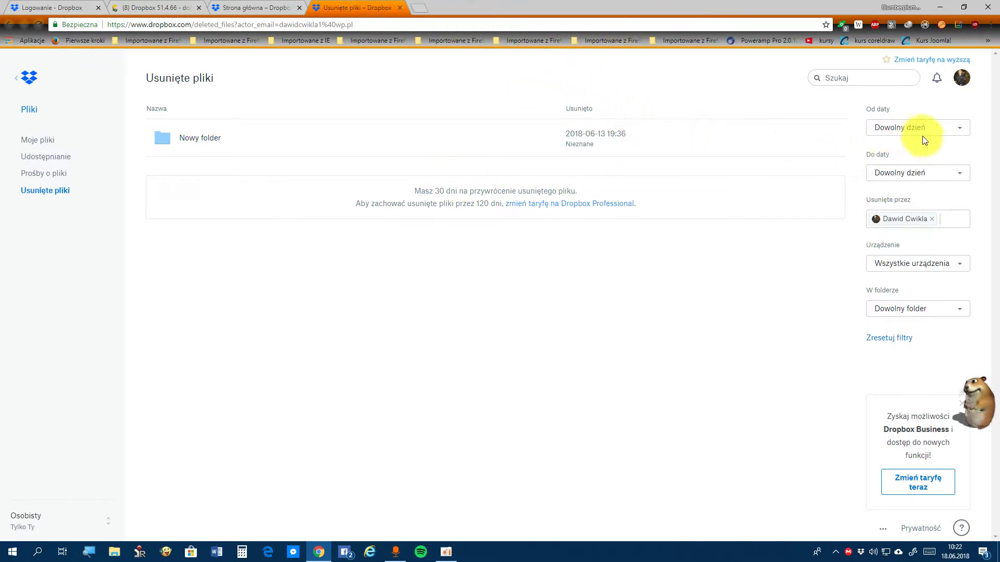
left_click(955, 136)
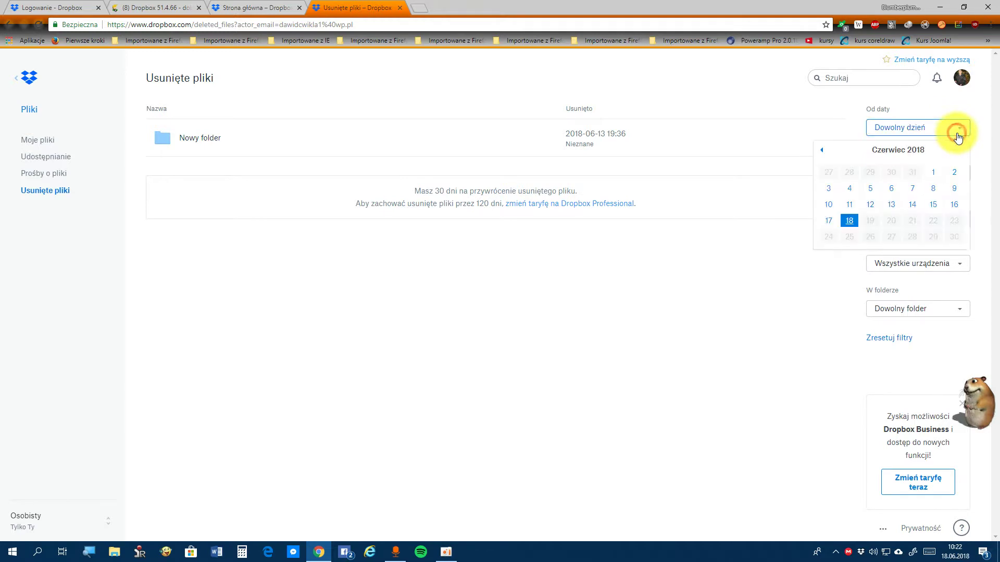
left_click(957, 136)
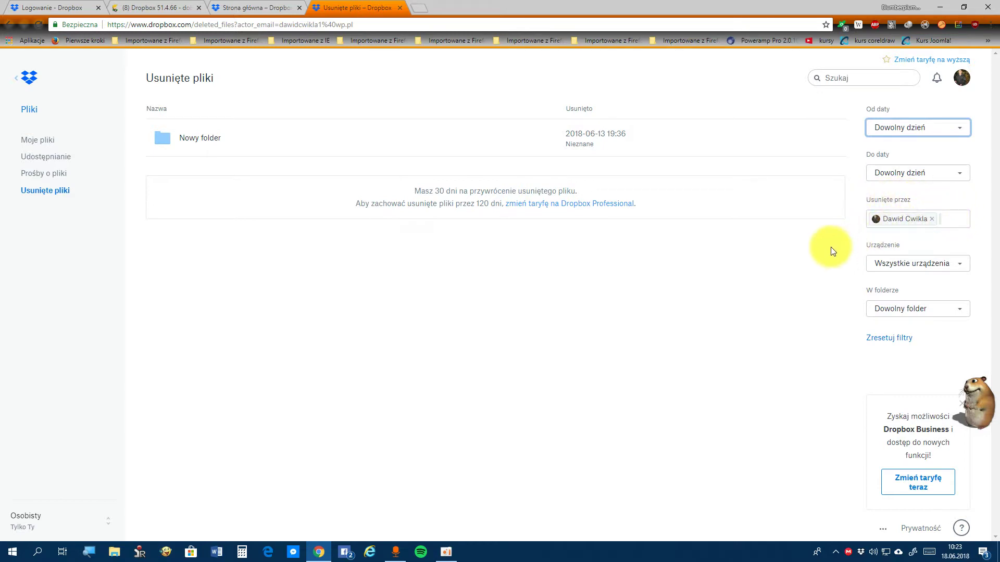
left_click(958, 263)
left_click(958, 263)
left_click(958, 263)
left_click(958, 263)
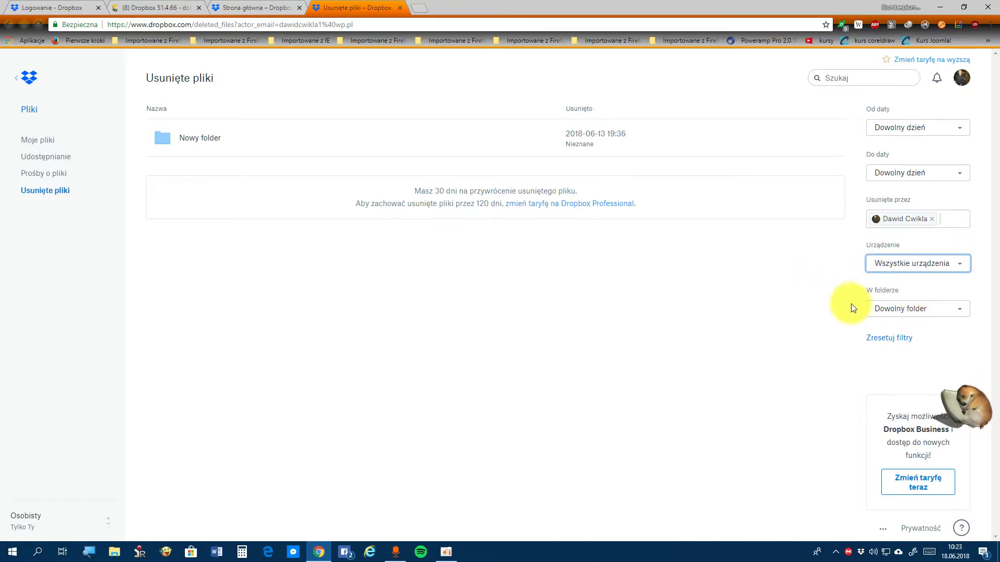
left_click(956, 313)
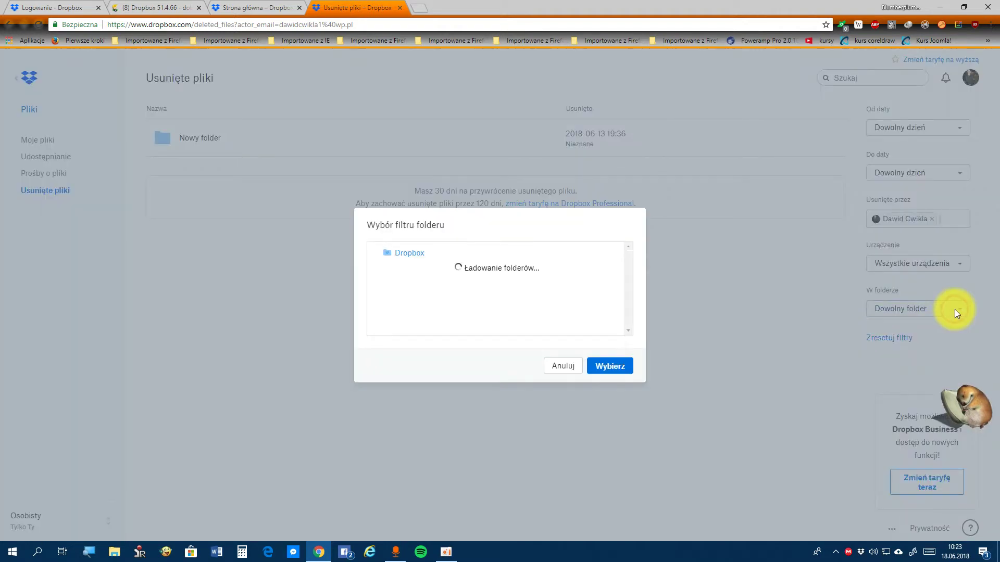
left_click(555, 370)
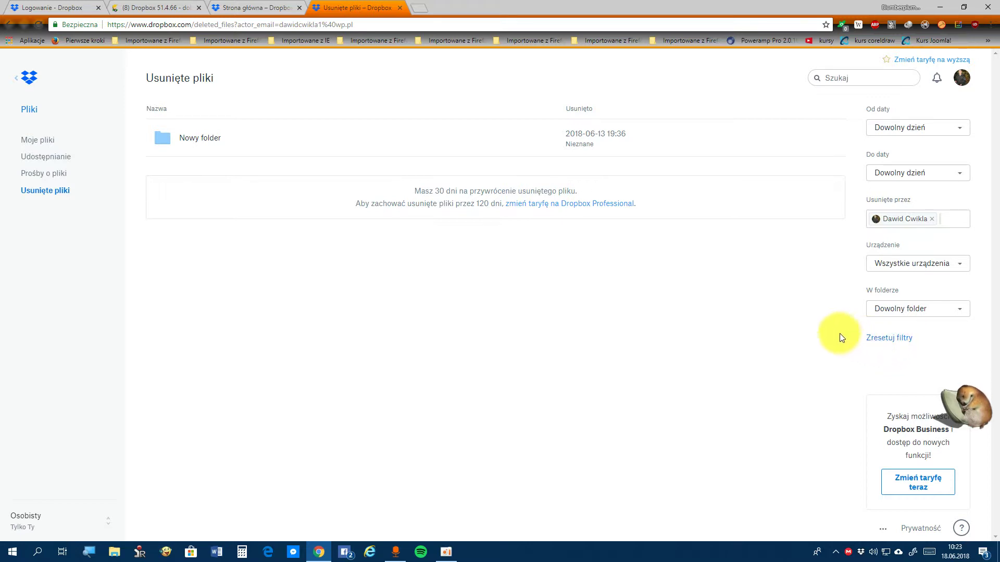
Step: Permanently delete Nowy folder from the deleted files
left_click(183, 144)
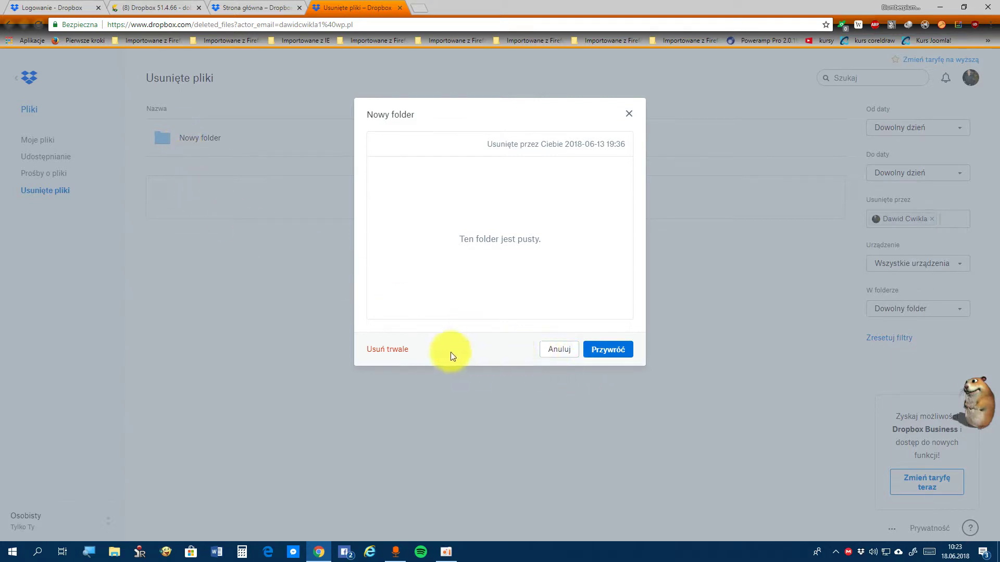
left_click(391, 350)
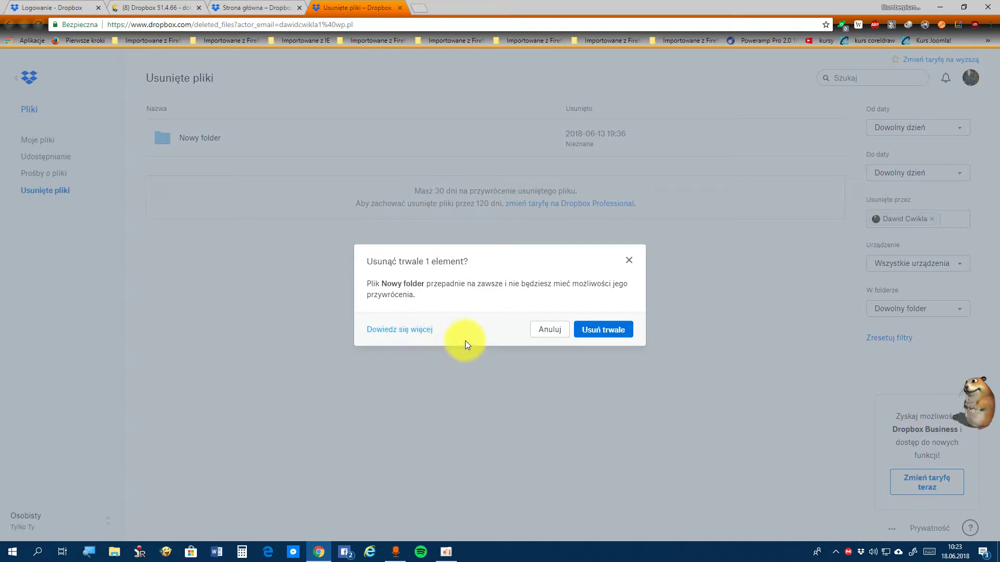
left_click(604, 329)
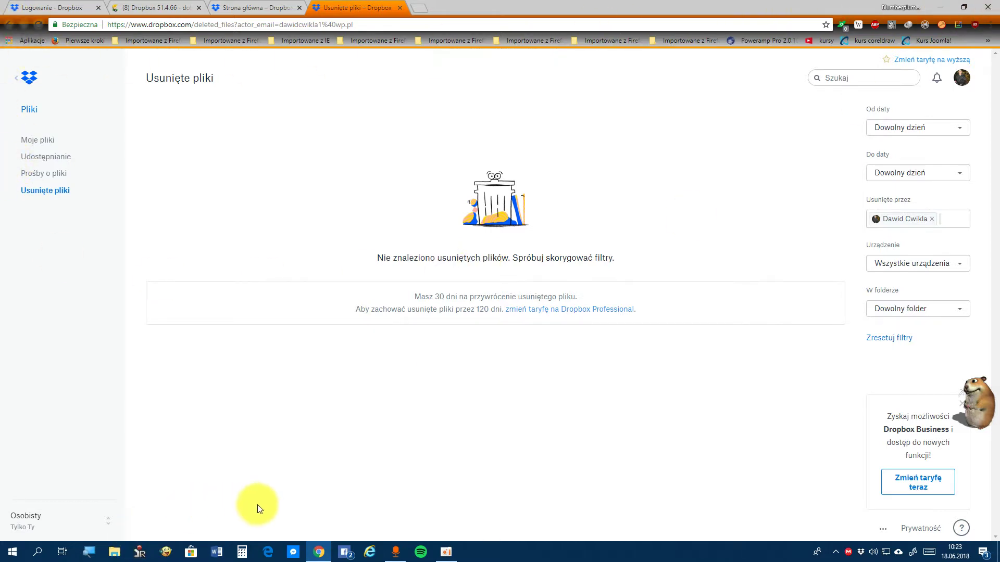
left_click(405, 551)
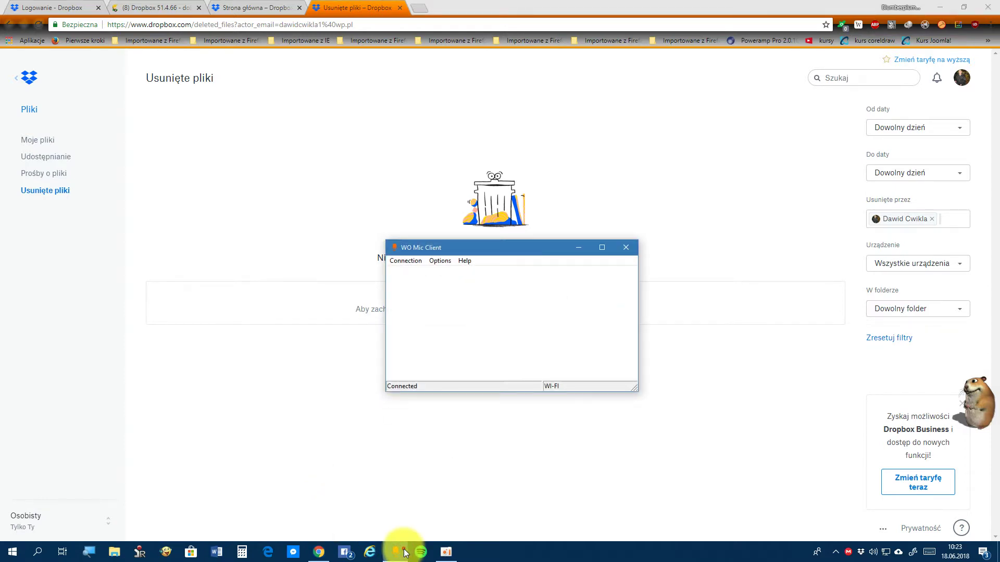
left_click(404, 552)
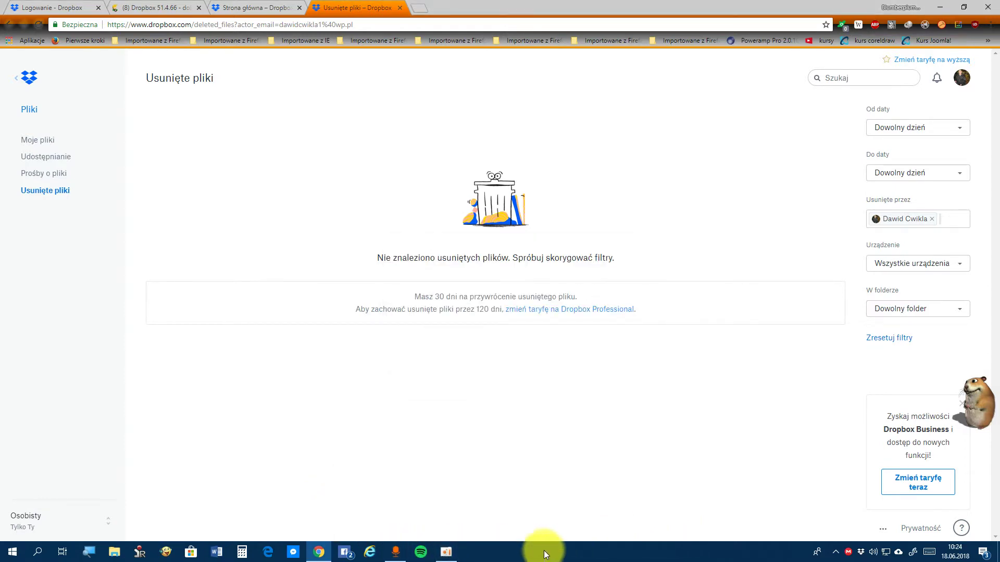
left_click(443, 554)
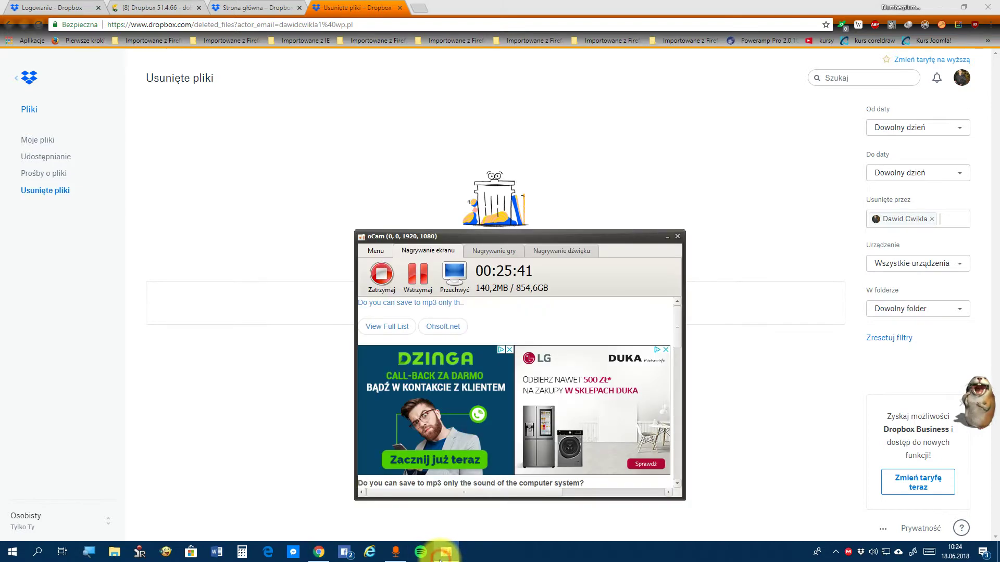
right_click(631, 221)
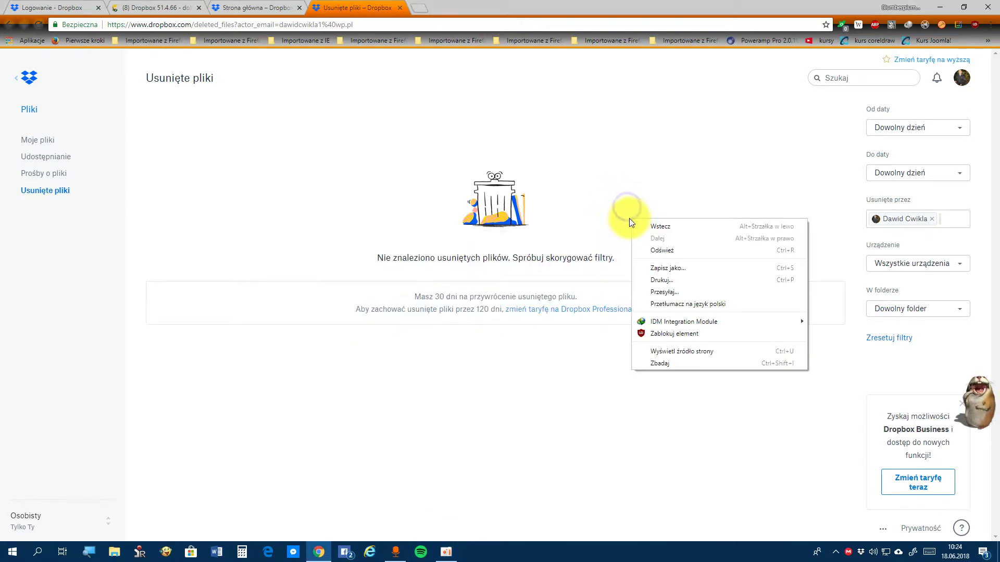
left_click(509, 370)
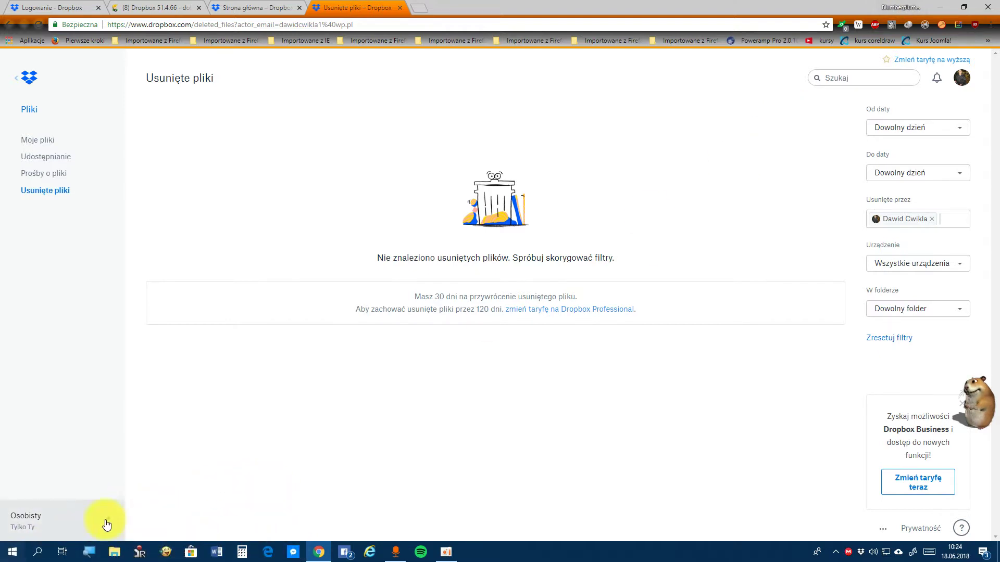
left_click(389, 552)
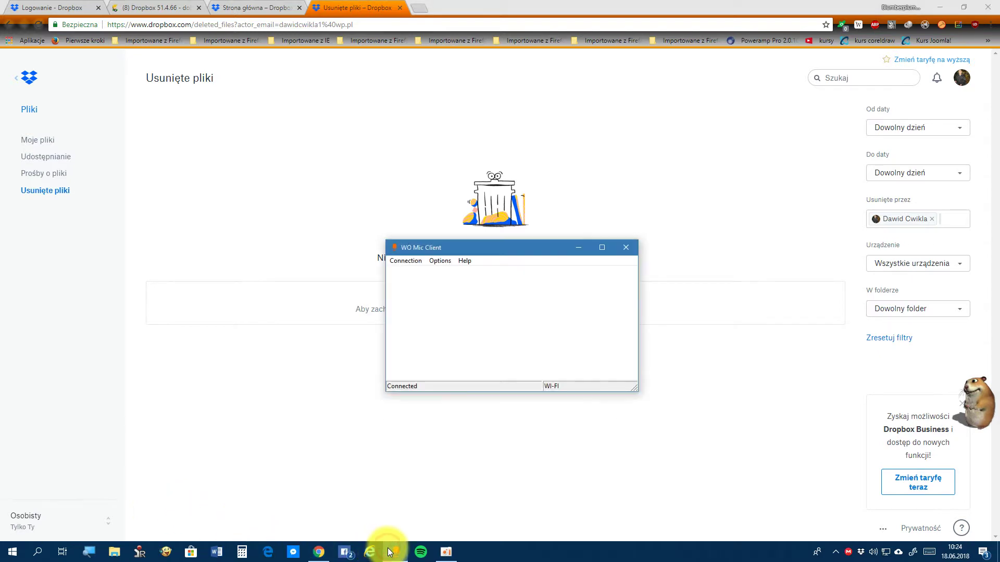
left_click(388, 550)
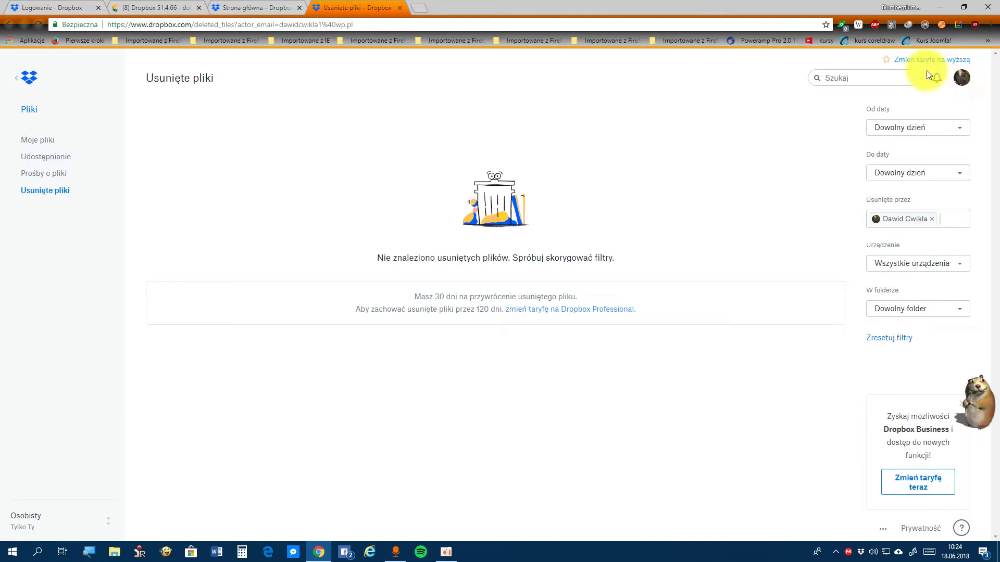
Step: Open the personal account settings and examine the general options, including the available date formats and the account deletion section
left_click(959, 86)
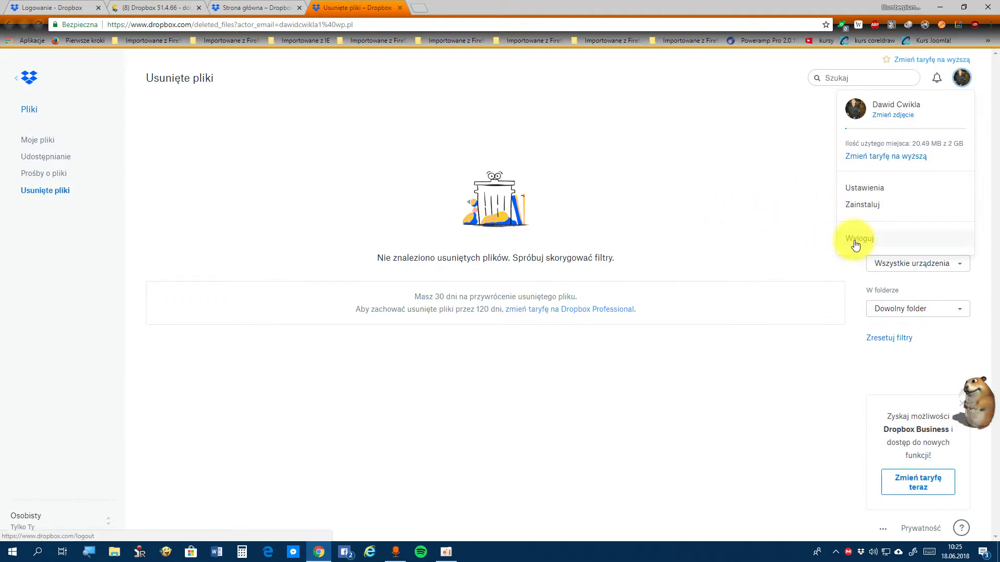
left_click(845, 191)
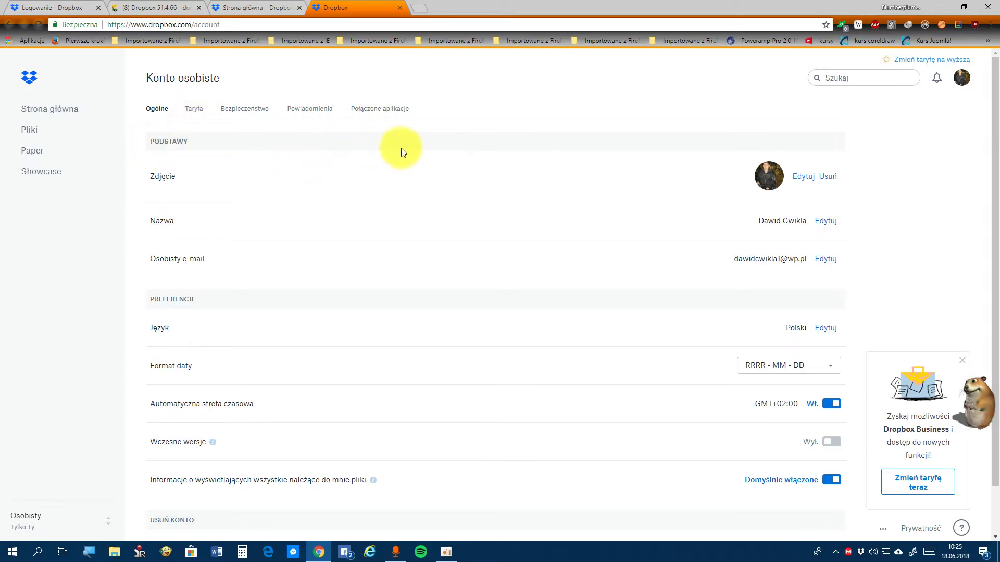
scroll(400, 150, "down", 1)
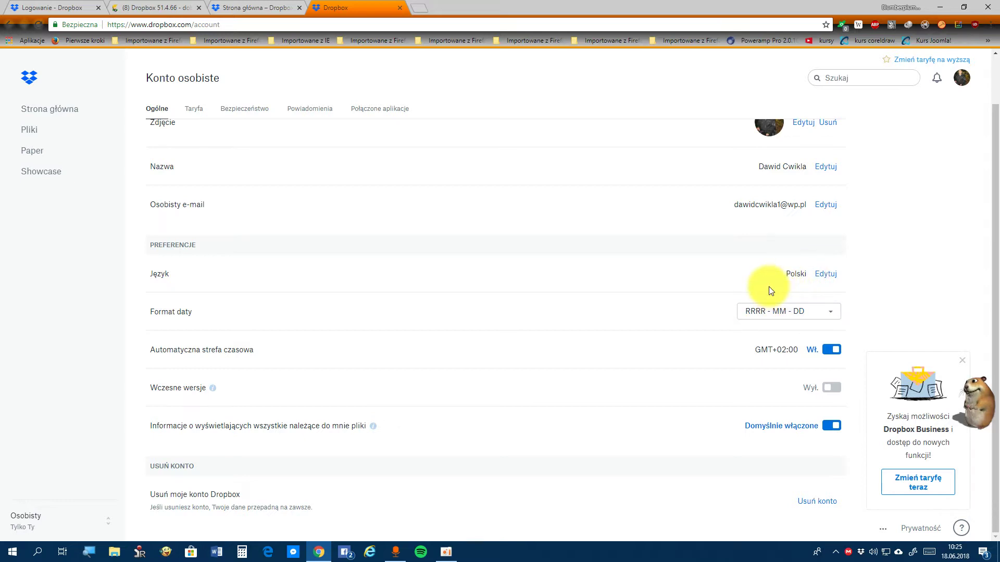
left_click(829, 313)
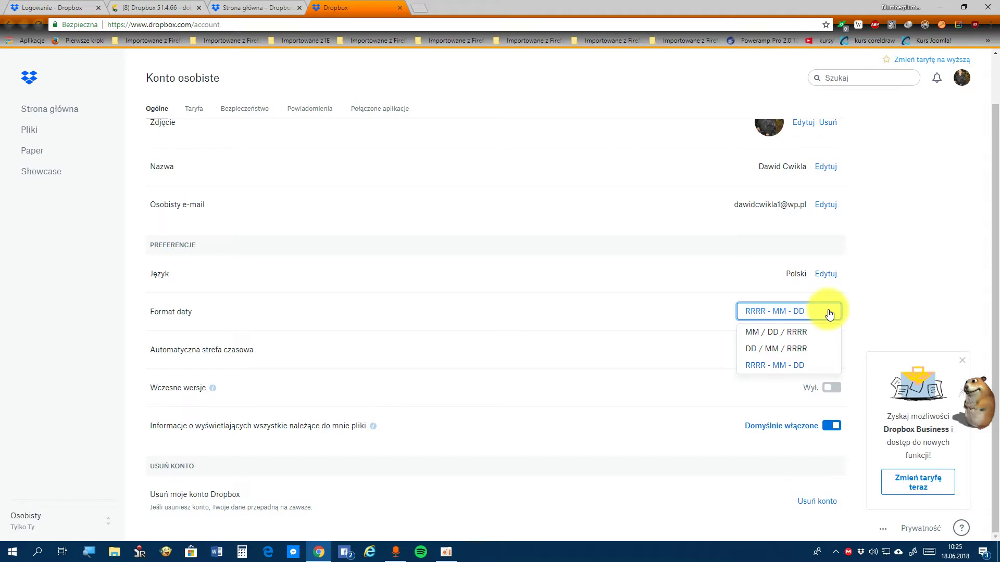
left_click(829, 313)
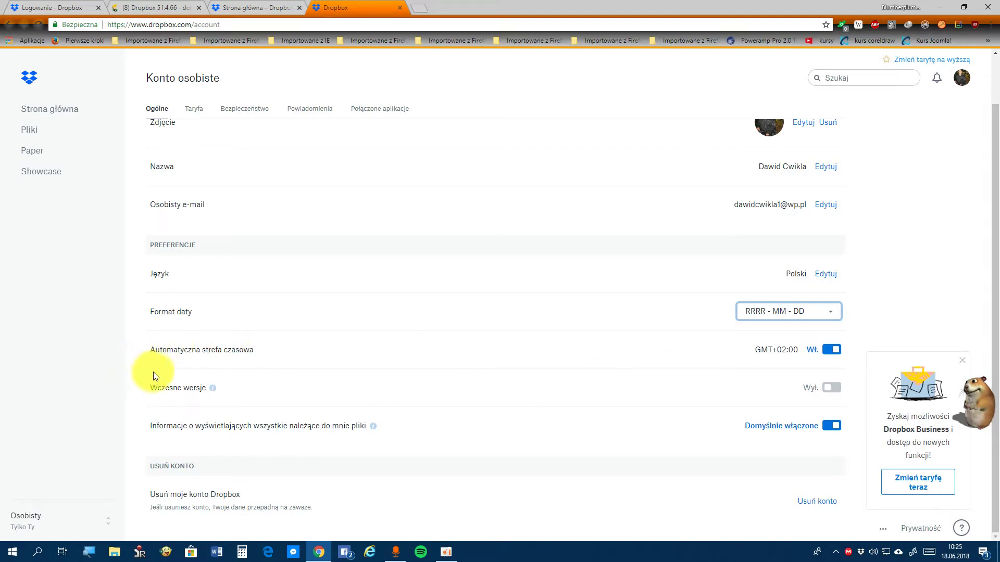
mouse_move(213, 390)
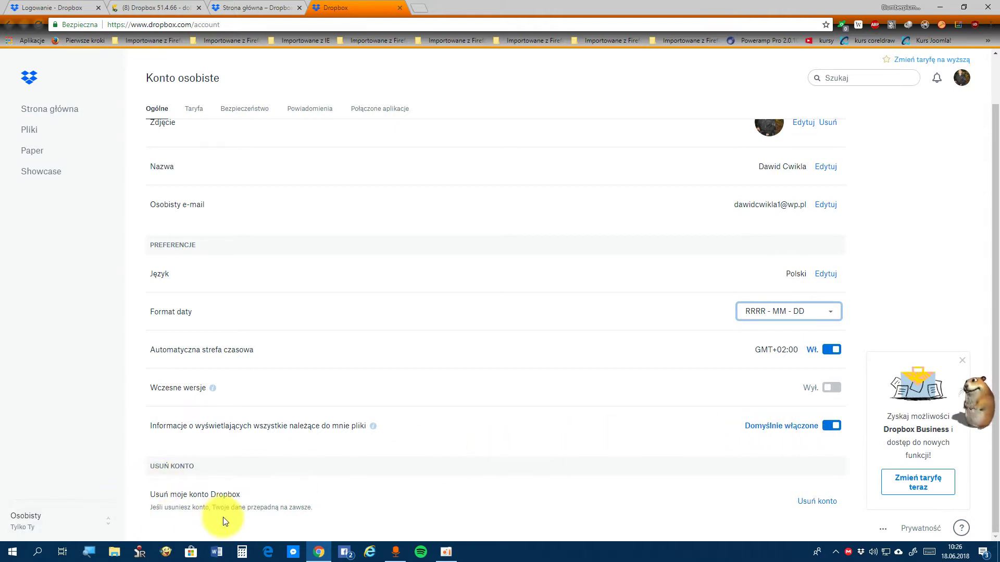
scroll(223, 521, "up", 1)
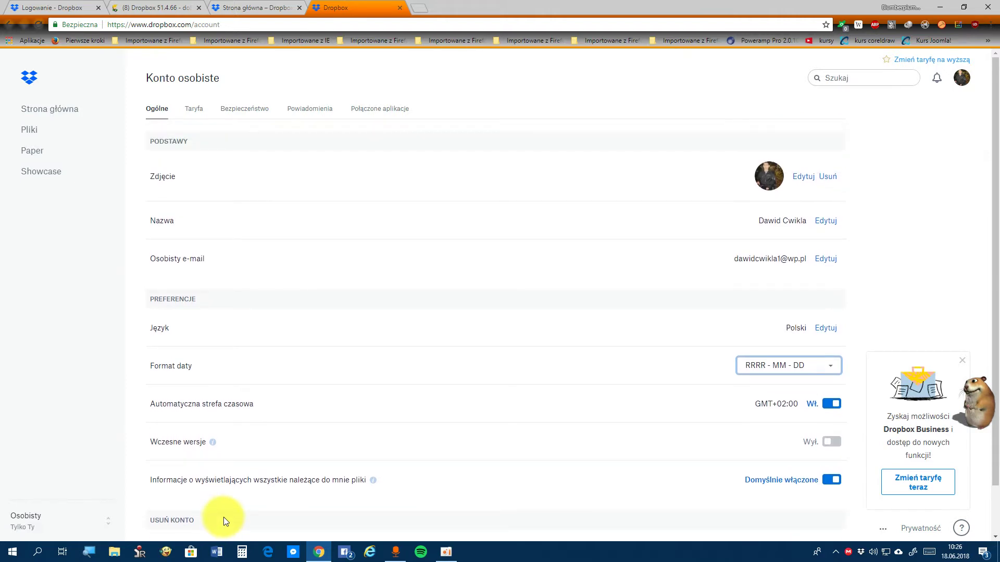
scroll(224, 518, "down", 1)
scroll(225, 517, "up", 1)
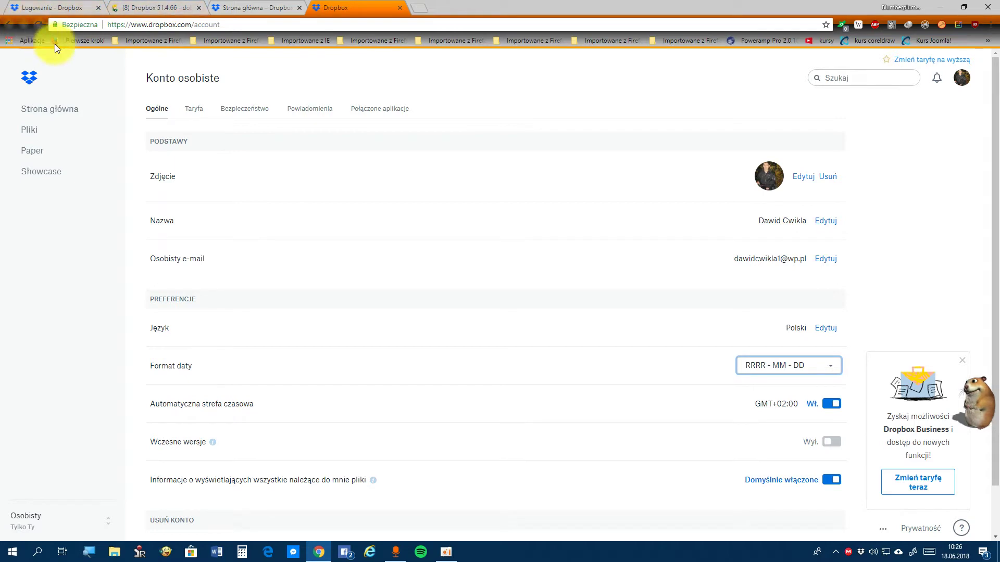
Step: Examine the account's plan and storage usage, and its security settings including the security check
left_click(191, 116)
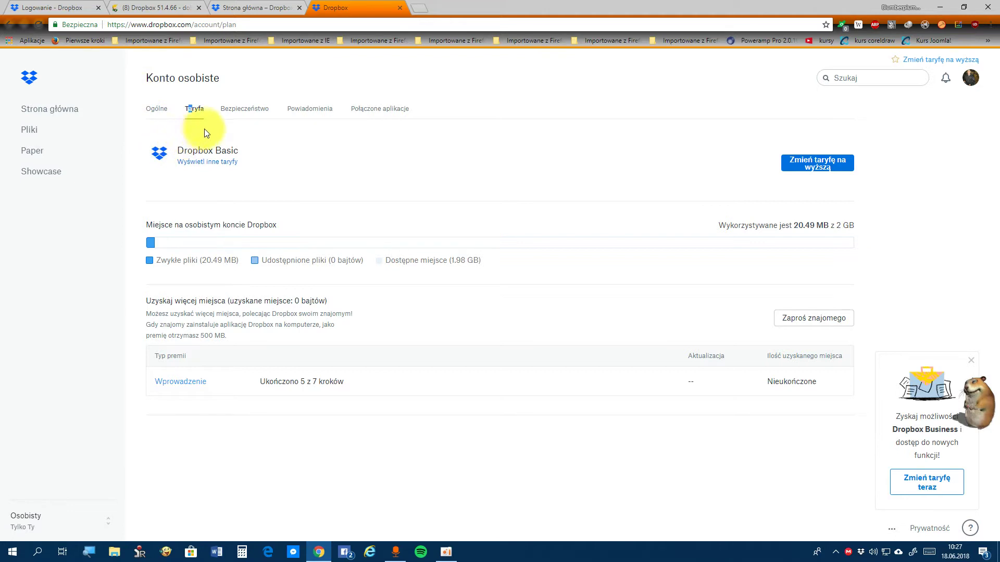
left_click(239, 115)
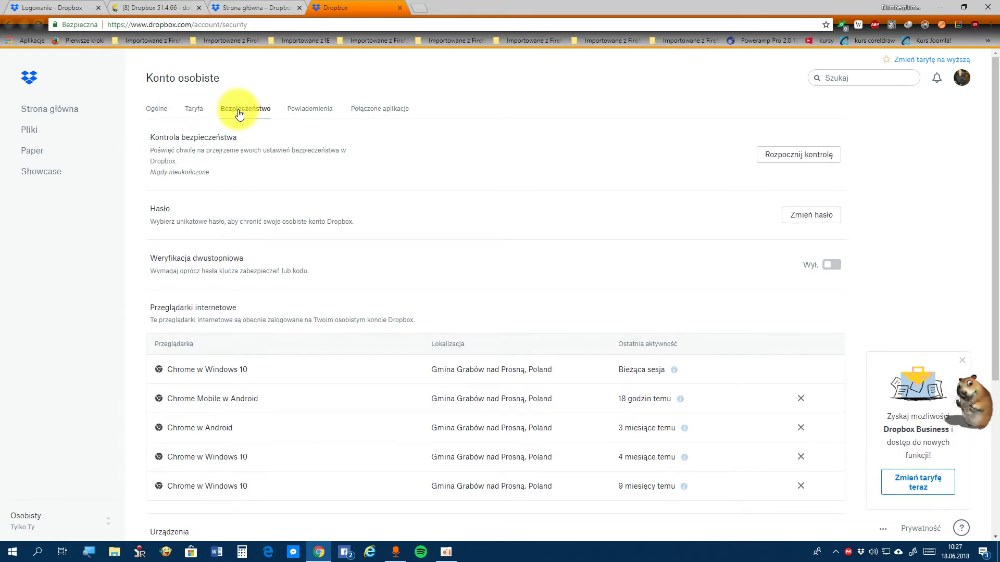
left_click(770, 148)
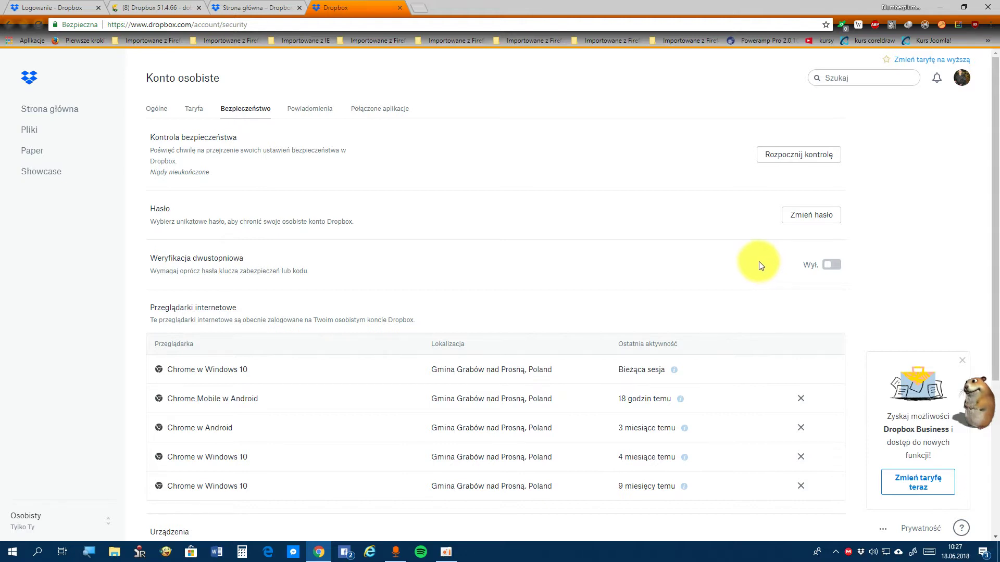
Step: Examine the web browsers, linked devices and Paper mobile devices listed in the account's security settings
scroll(759, 265, "down", 2)
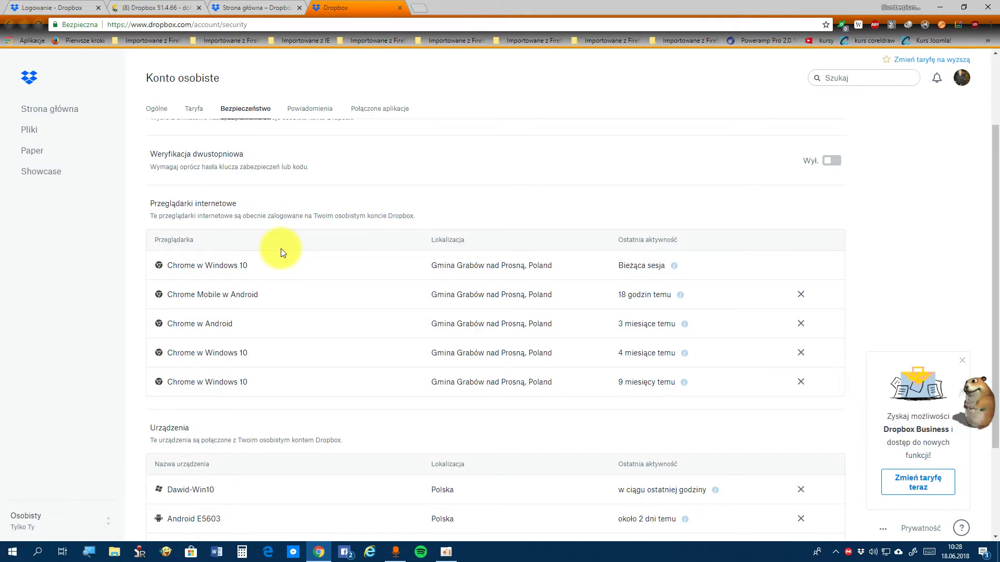
scroll(284, 255, "down", 2)
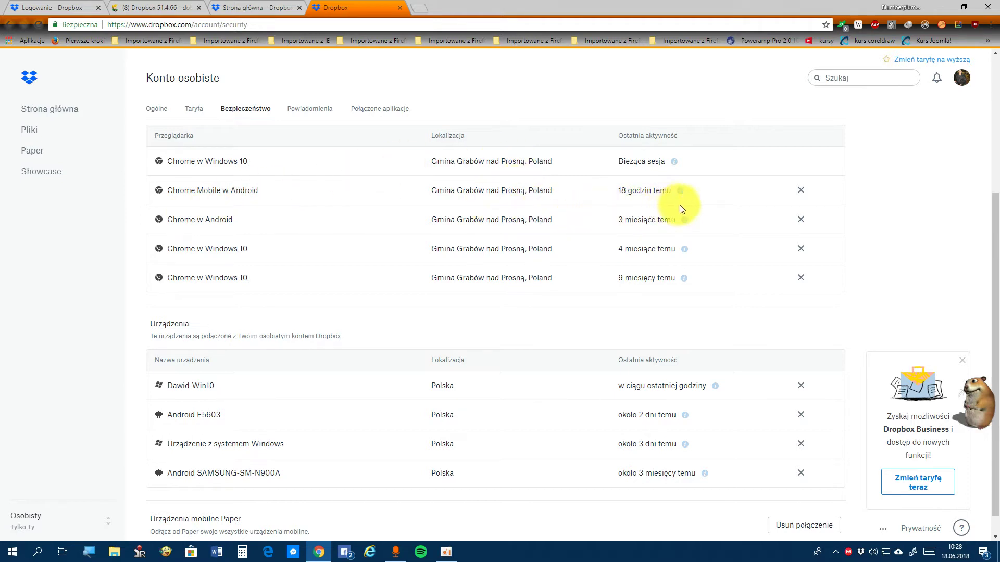
scroll(677, 205, "down", 1)
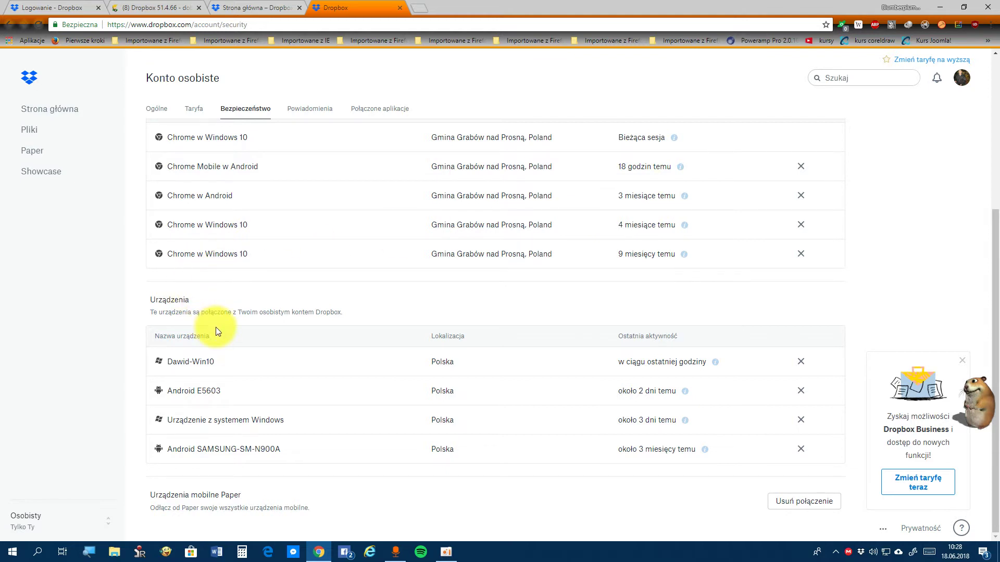
scroll(229, 328, "up", 2)
scroll(236, 331, "down", 2)
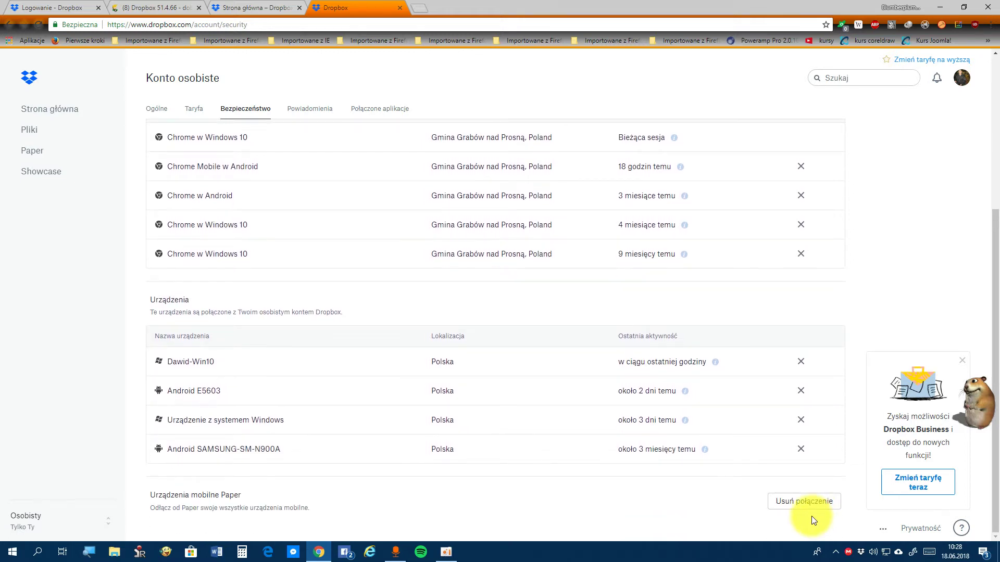
scroll(810, 513, "up", 2)
scroll(811, 514, "down", 2)
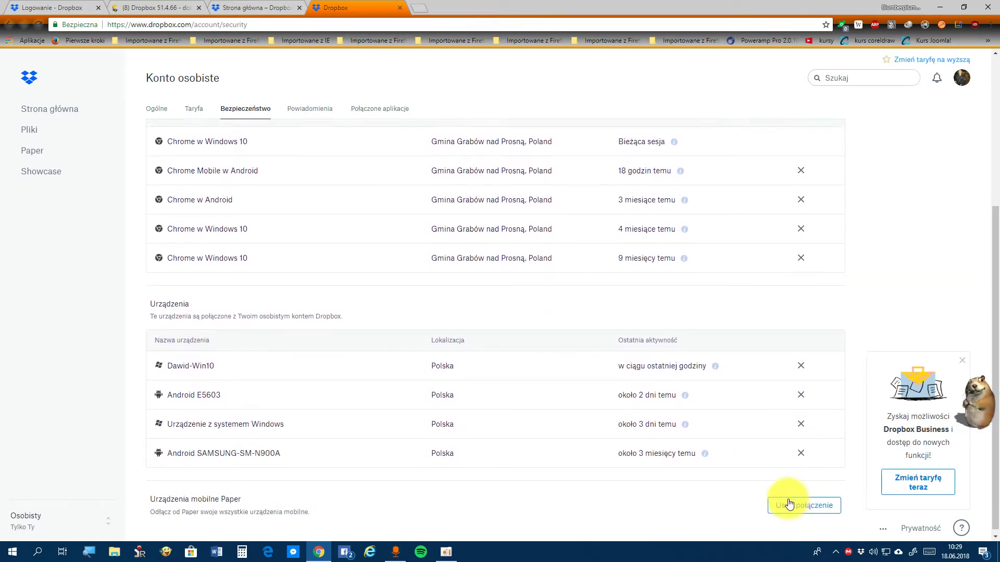
scroll(774, 490, "up", 4)
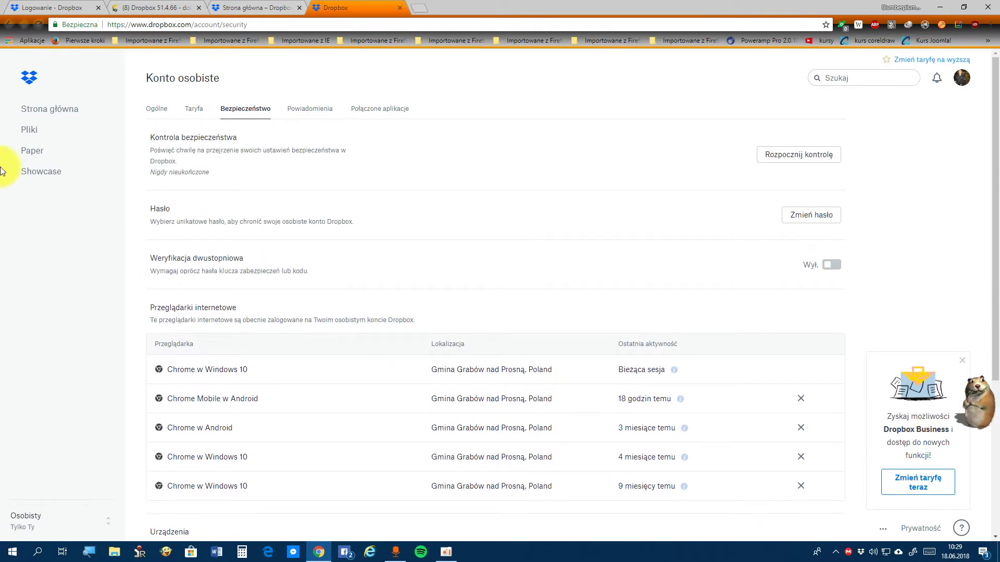
Step: Examine the account's e-mail notification options and the connected apps and contact services
left_click(290, 109)
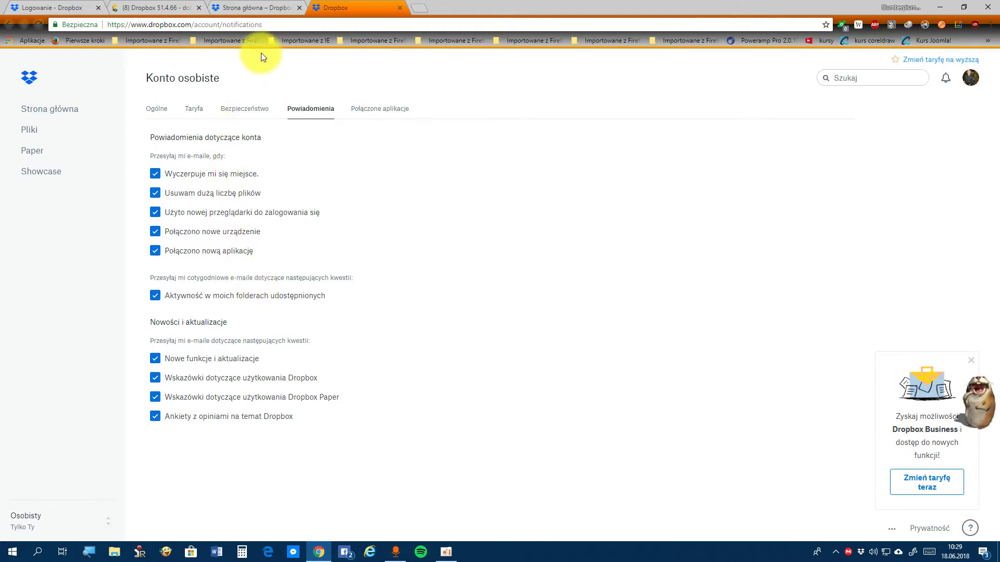
left_click(372, 109)
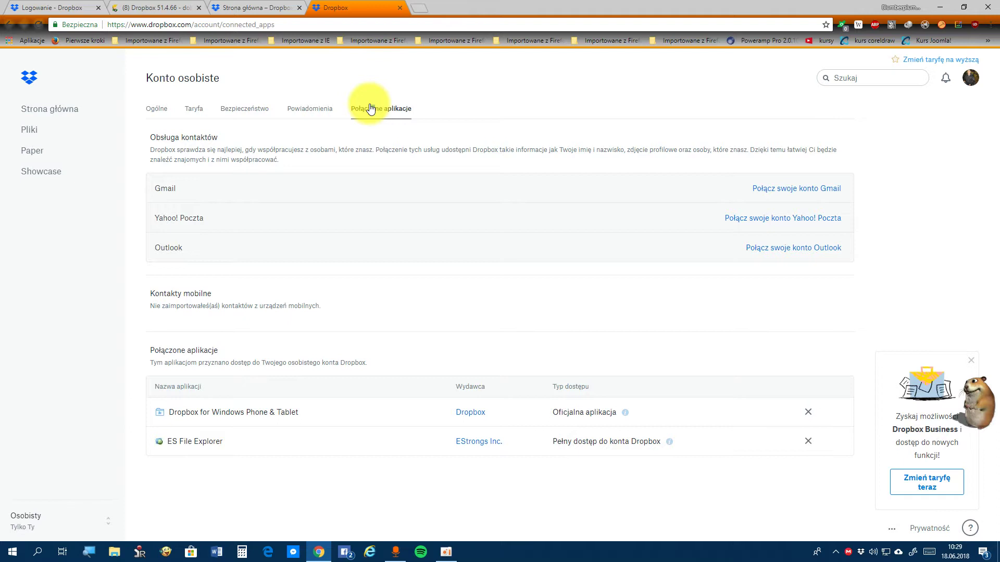
left_click_drag(375, 108, 371, 109)
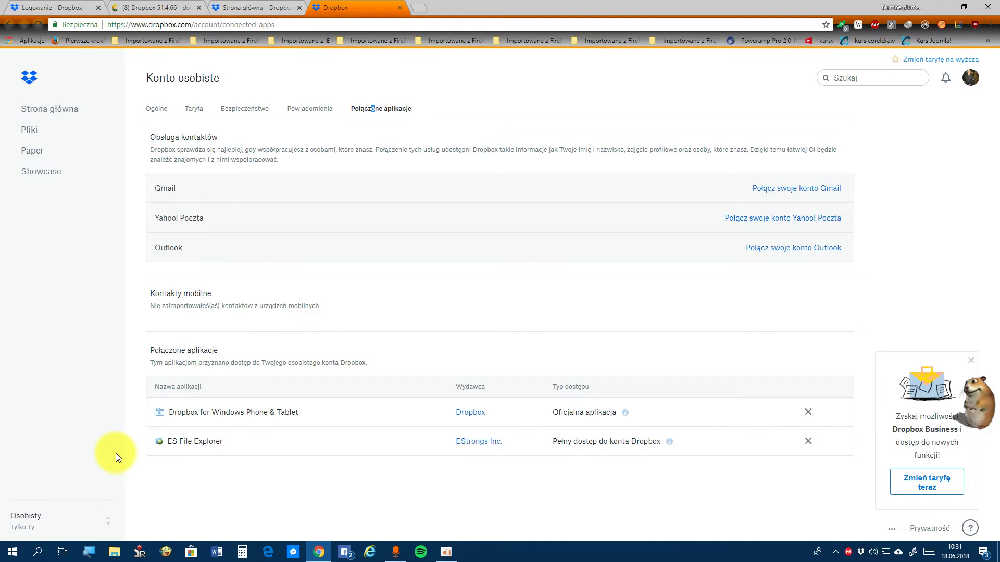
Step: Switch to the Microsoft Store, search for "dropb" and open the Dropbox mobile app
left_click(2, 559)
left_click(2, 560)
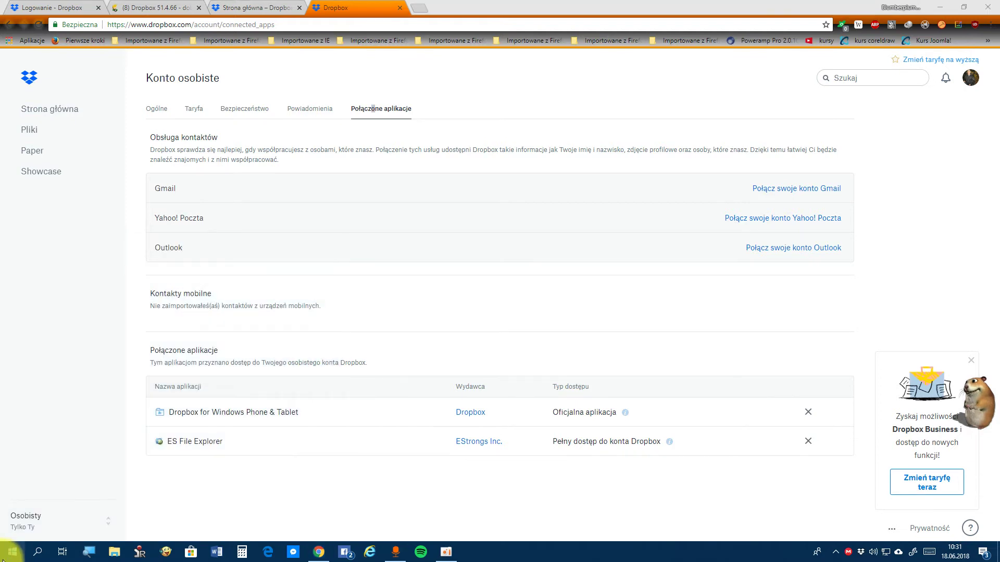
left_click(191, 553)
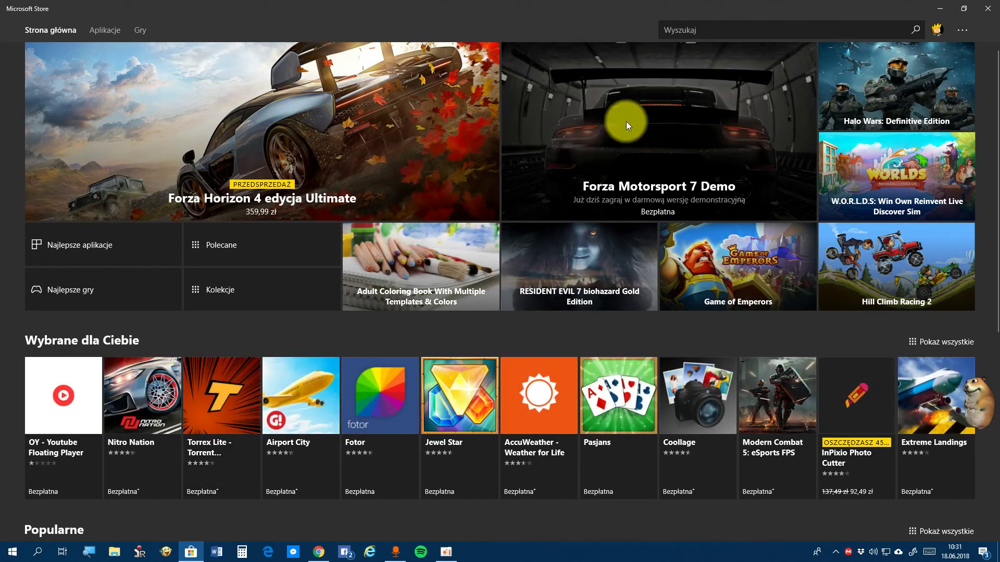
left_click(820, 30)
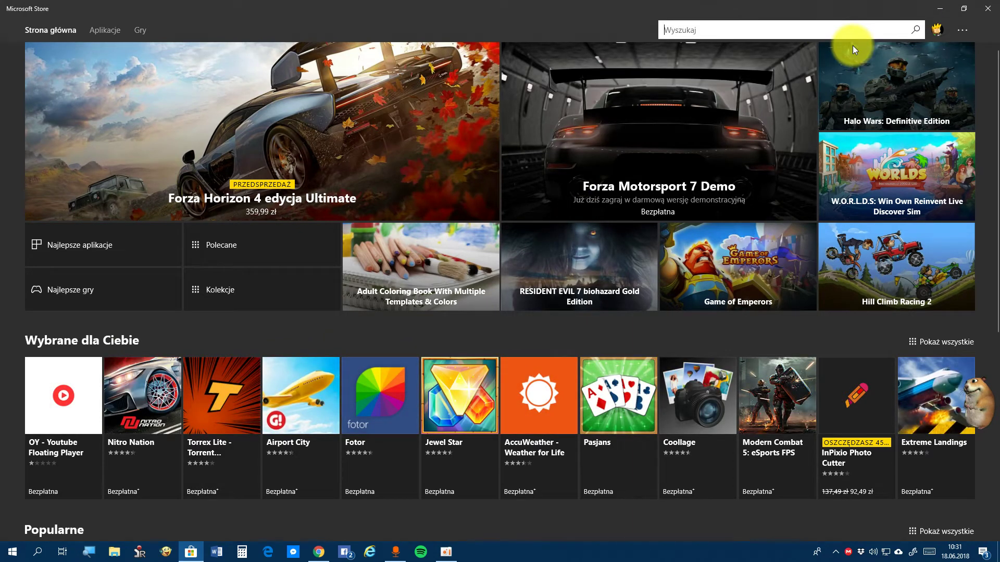
type("dropb")
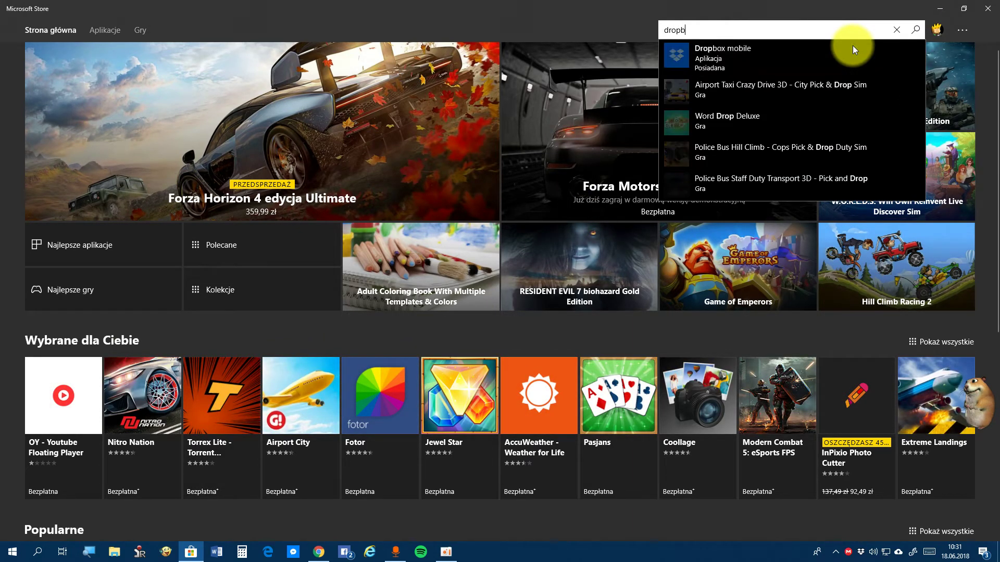
left_click(719, 48)
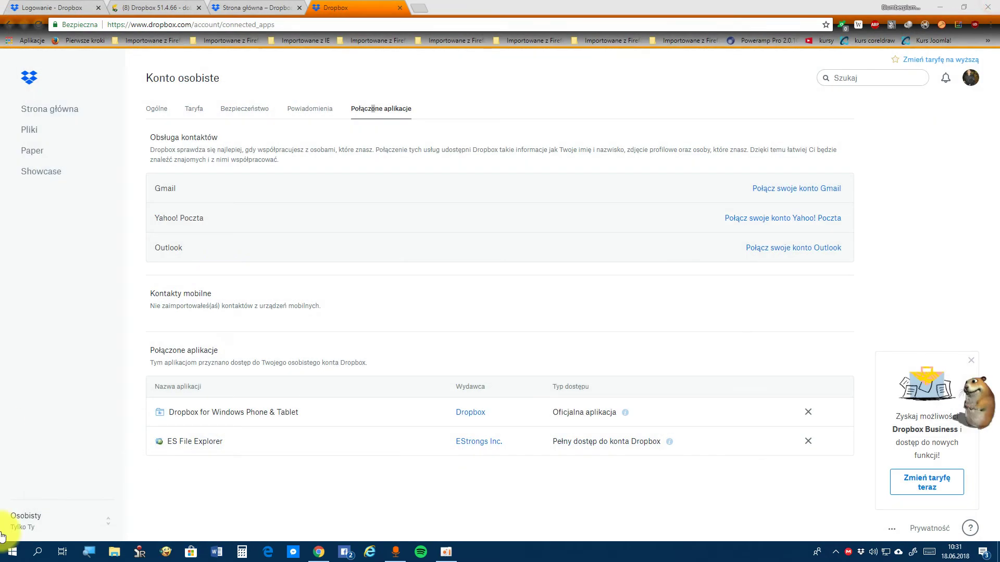
Step: Launch the Microsoft Store version of Dropbox and view its files and offline files sections
left_click(9, 551)
type("dropb")
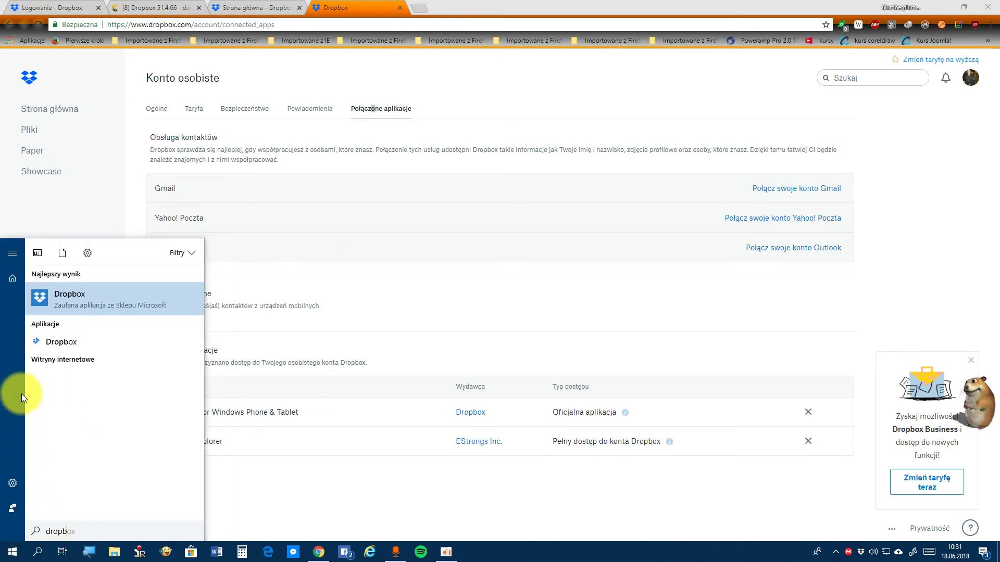
left_click(95, 294)
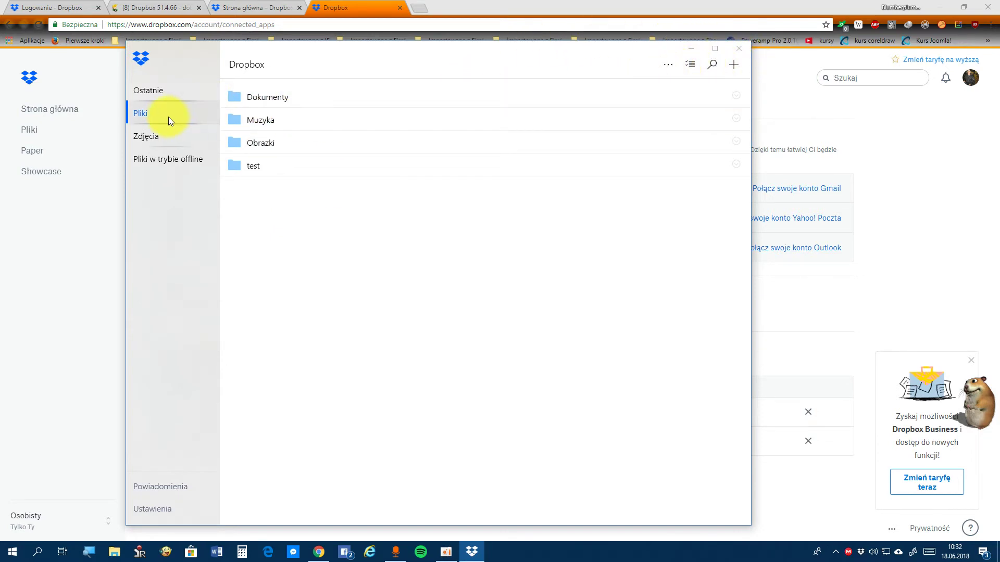
left_click(159, 159)
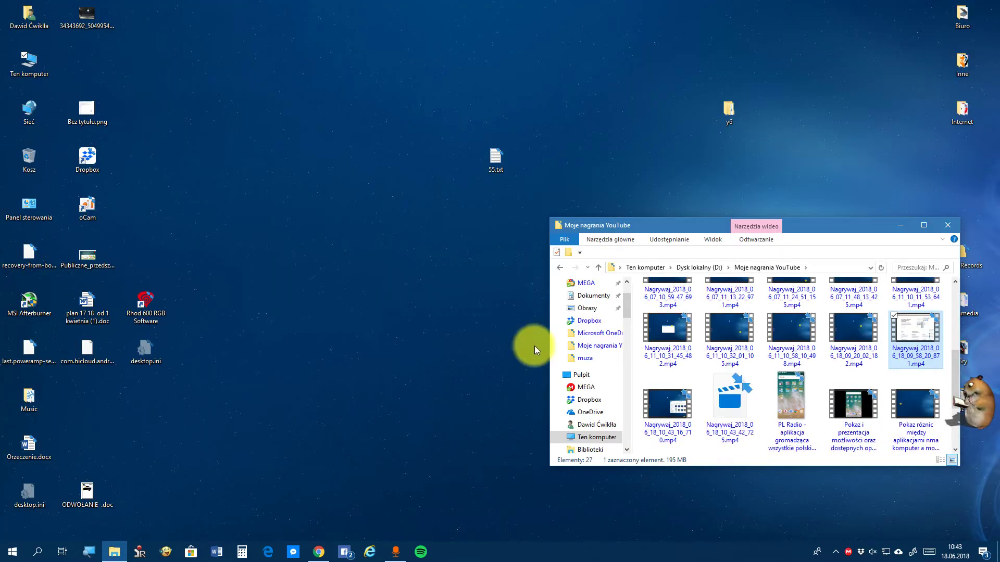
Step: Find the Dropbox apps with a Windows search for "dropbox" and launch the Microsoft Store version
left_click(836, 553)
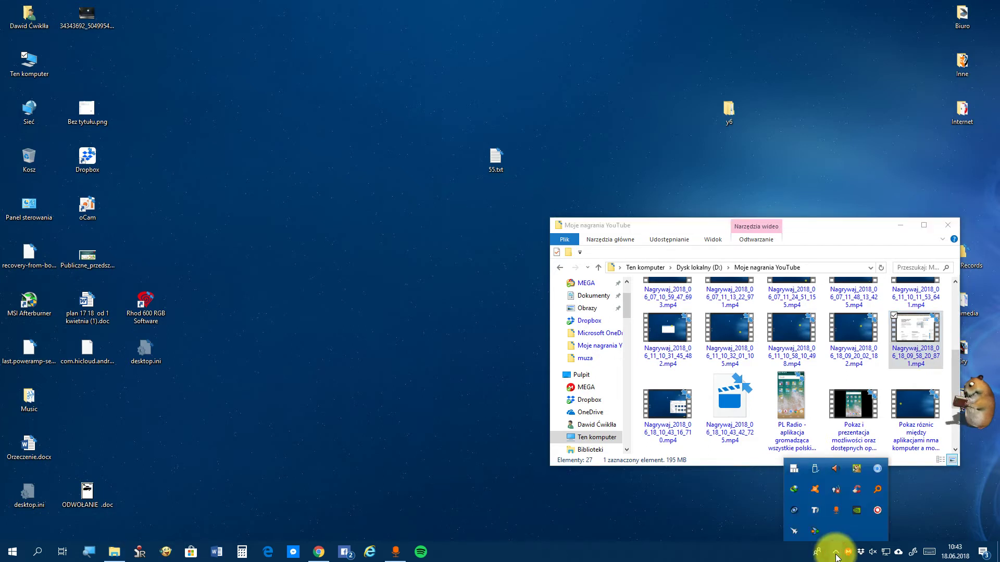
left_click(836, 553)
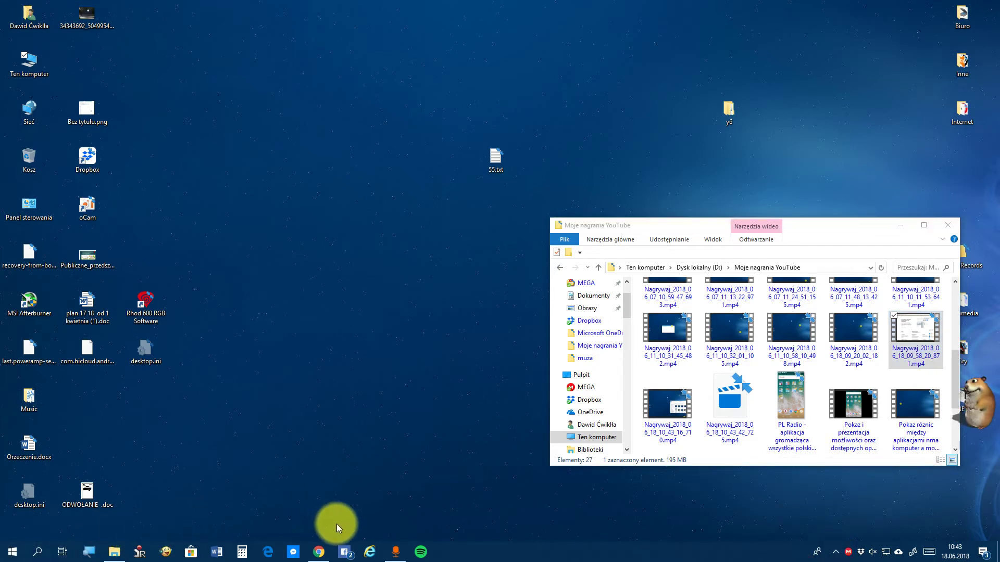
left_click(12, 552)
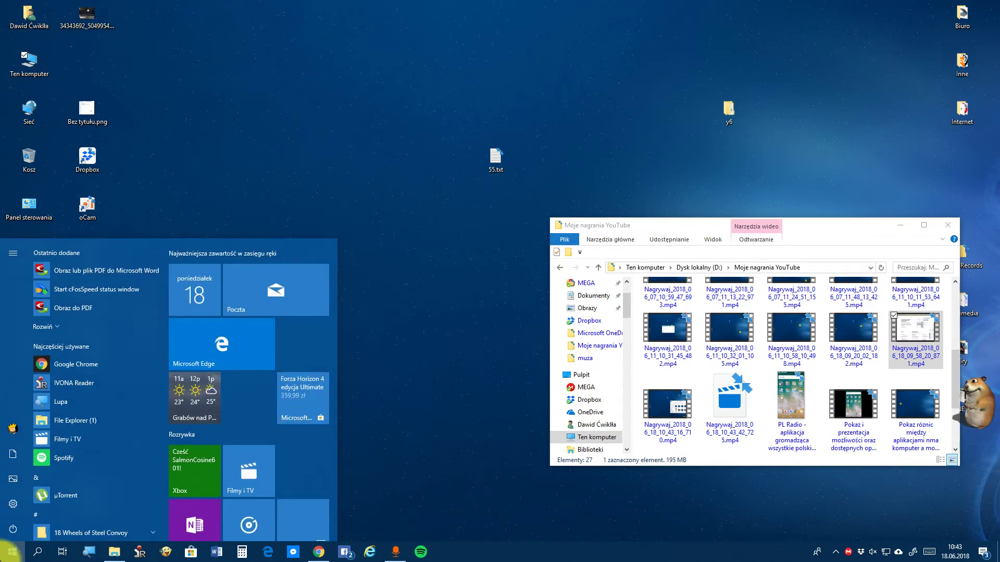
type("w")
key("BackSpace")
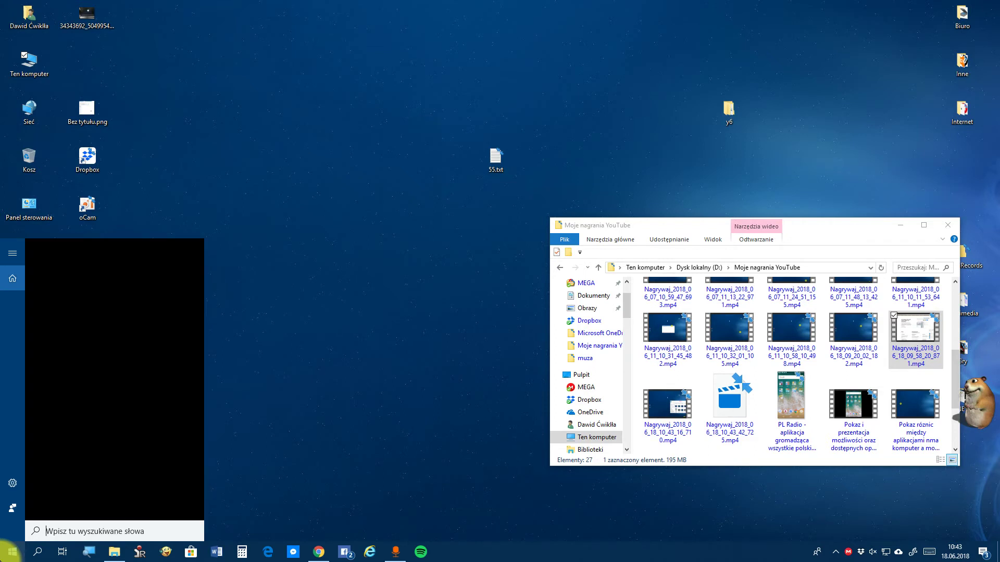
type("dr")
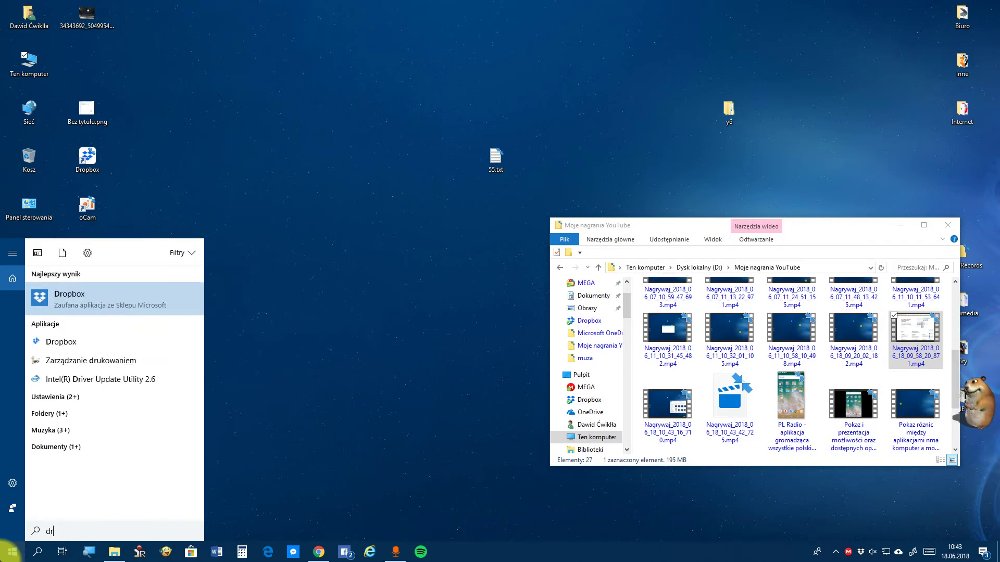
type("opbox")
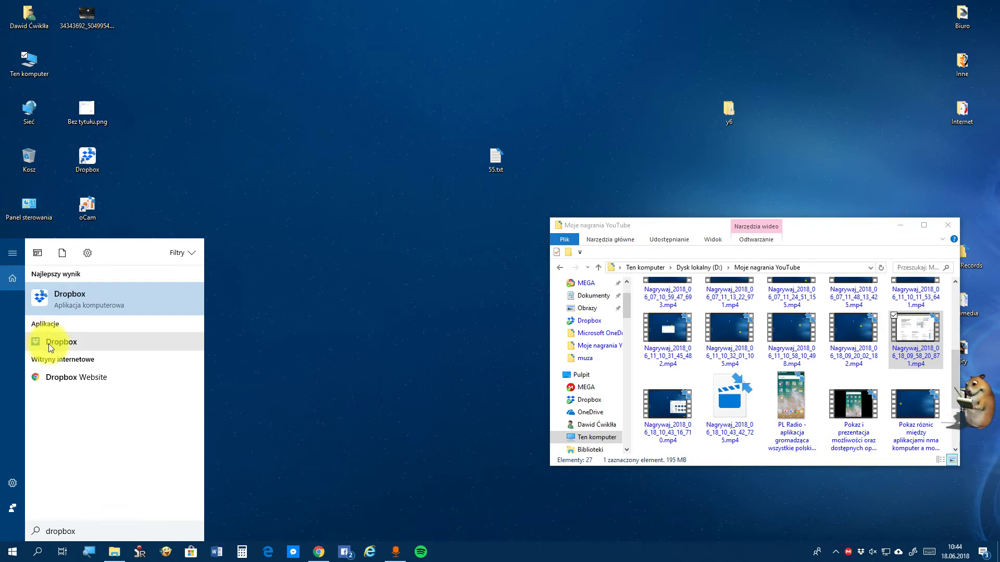
left_click(92, 342)
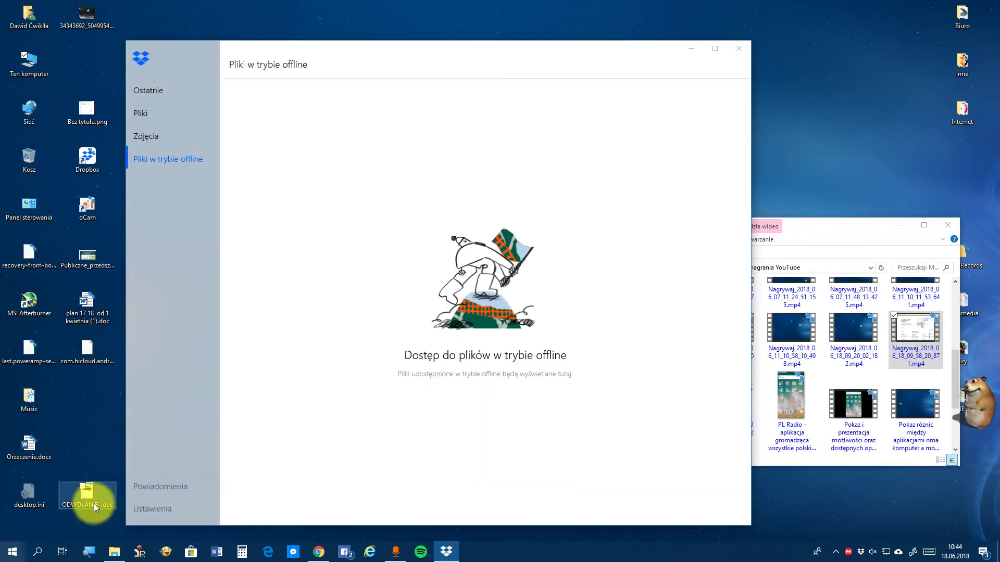
Step: View the Microsoft Store home page and close the store
left_click(190, 559)
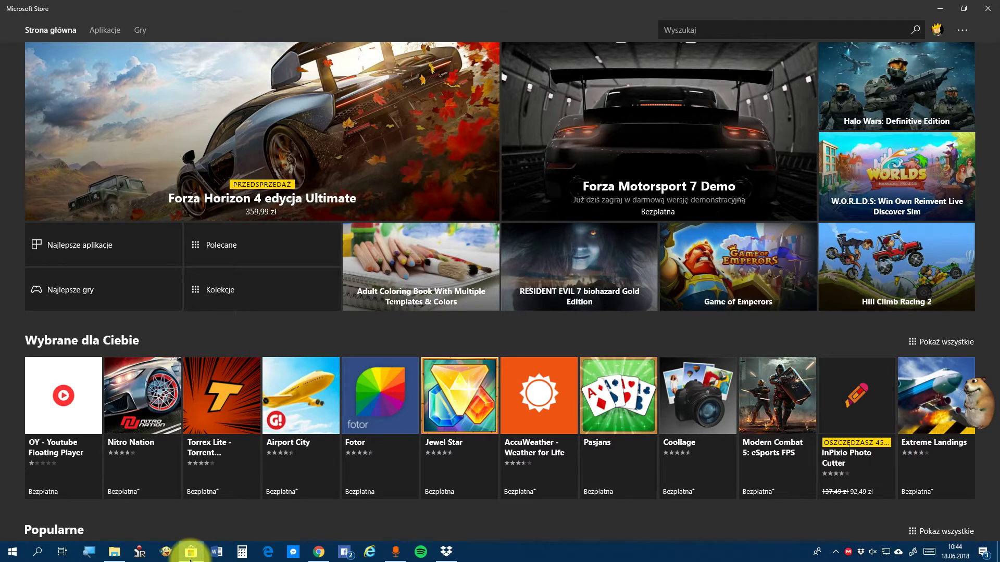
left_click(990, 7)
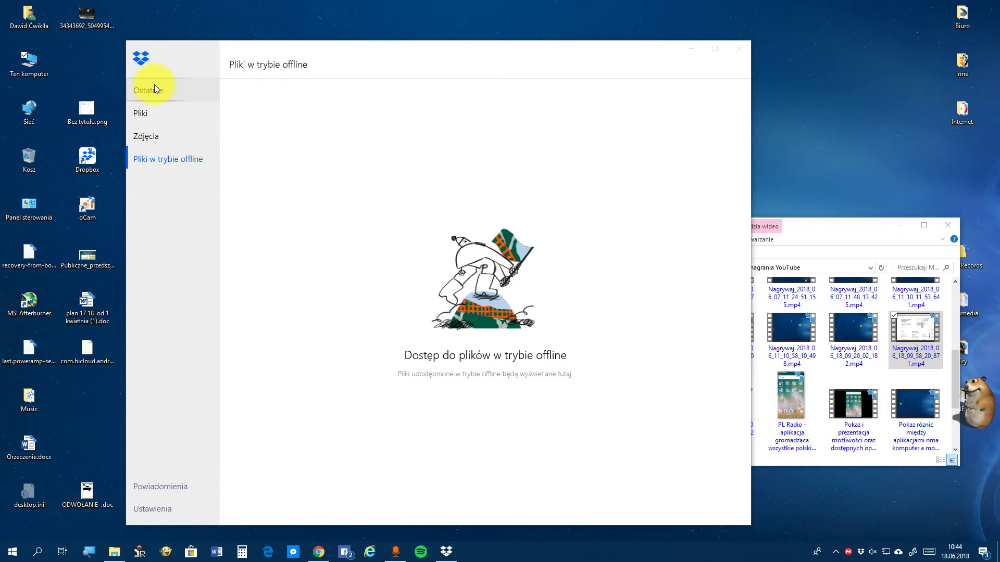
Step: Open the Dokumenty folder in the Dropbox app's files and examine the actions available for aa.doc
left_click(161, 110)
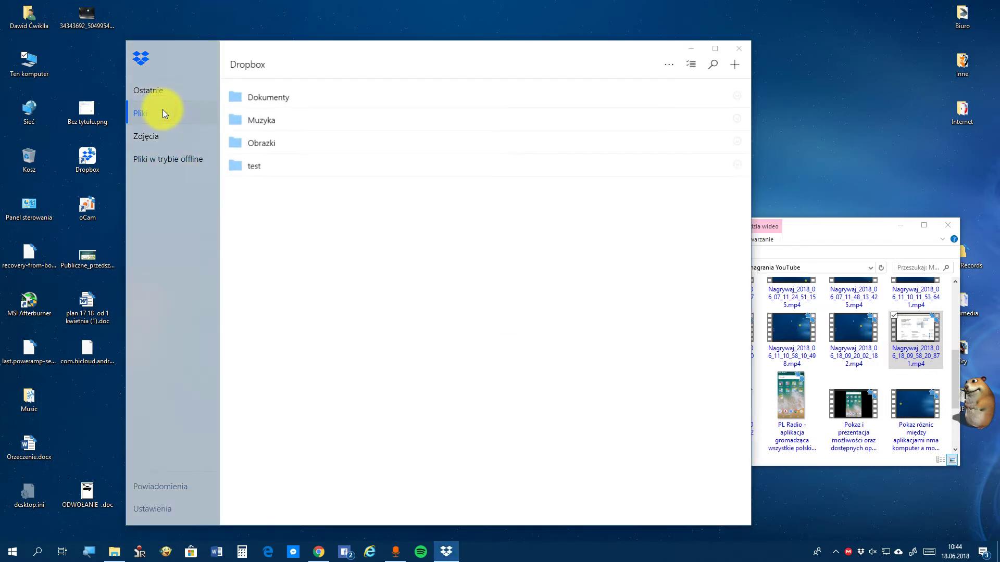
left_click(285, 99)
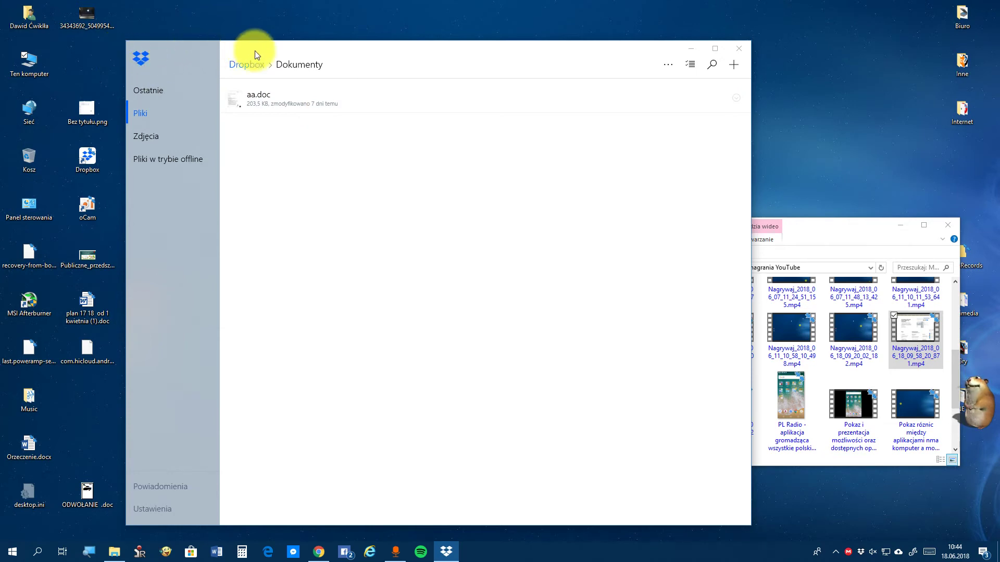
left_click(440, 92)
right_click(439, 92)
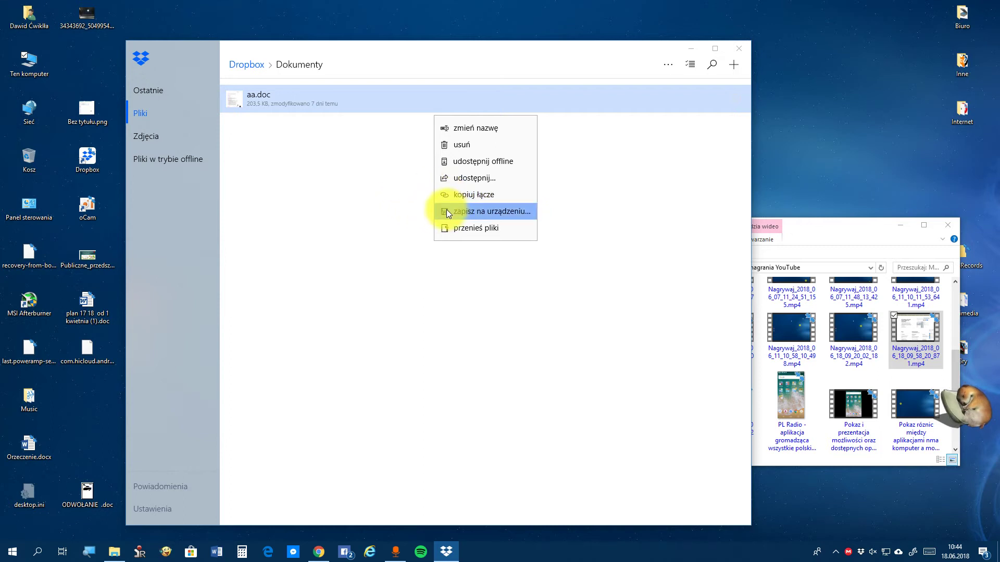
left_click(435, 245)
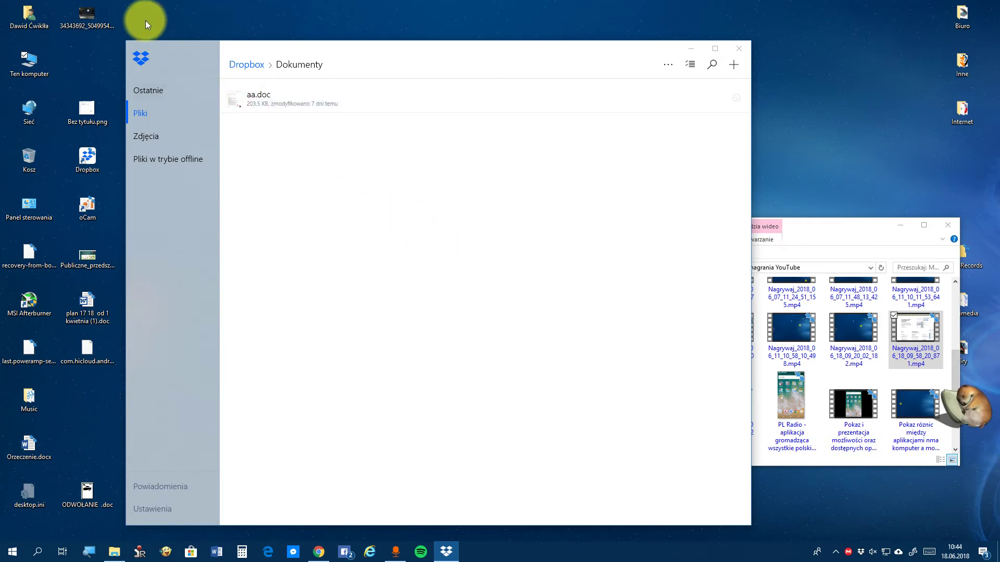
Step: Return to the main Dropbox folder and examine the actions available for the Dokumenty folder
left_click(240, 64)
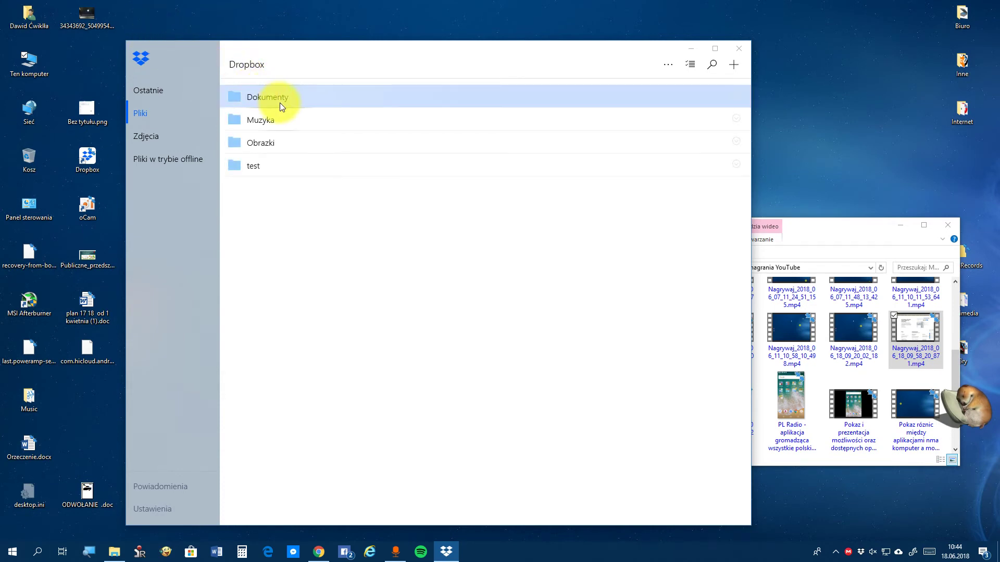
right_click(286, 97)
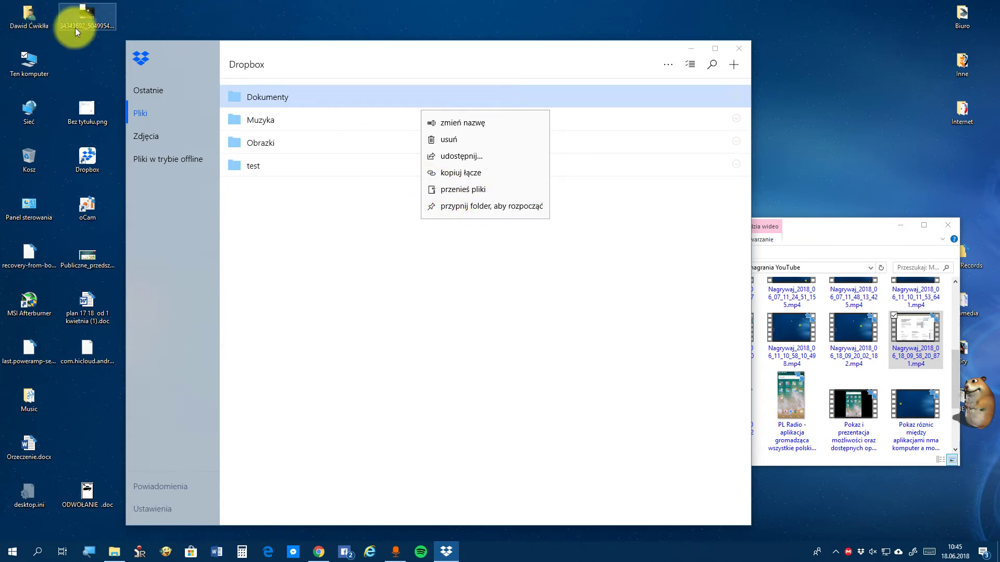
left_click(152, 101)
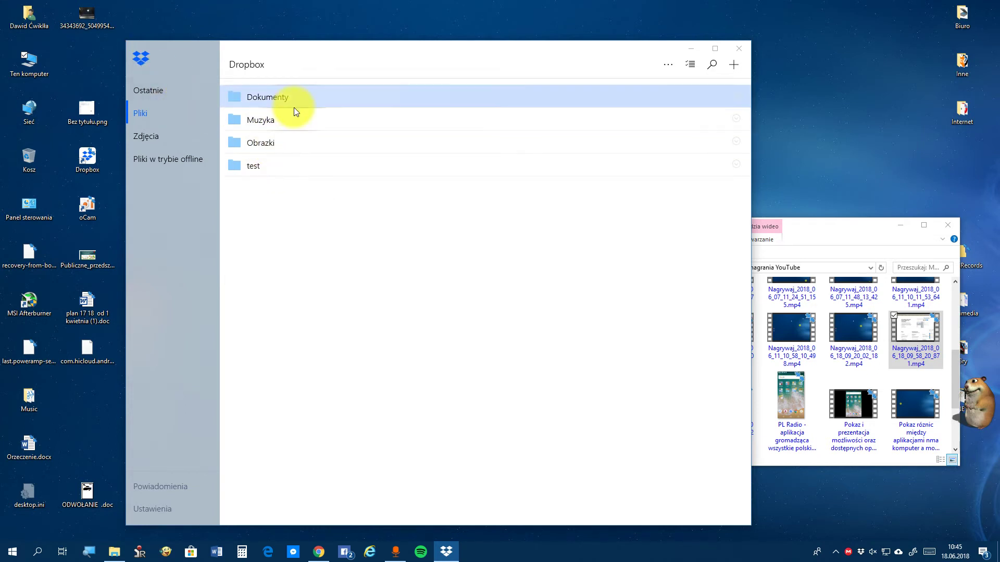
Step: Show the photos section and open the first photo, knox Galaxy S7 edge 4.jpg, in the viewer
left_click(157, 137)
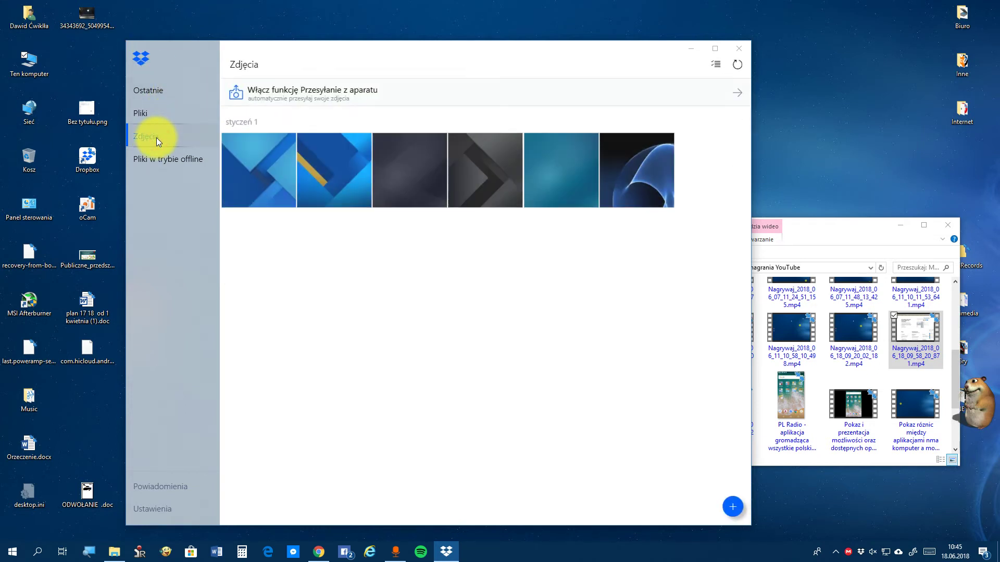
left_click(261, 176)
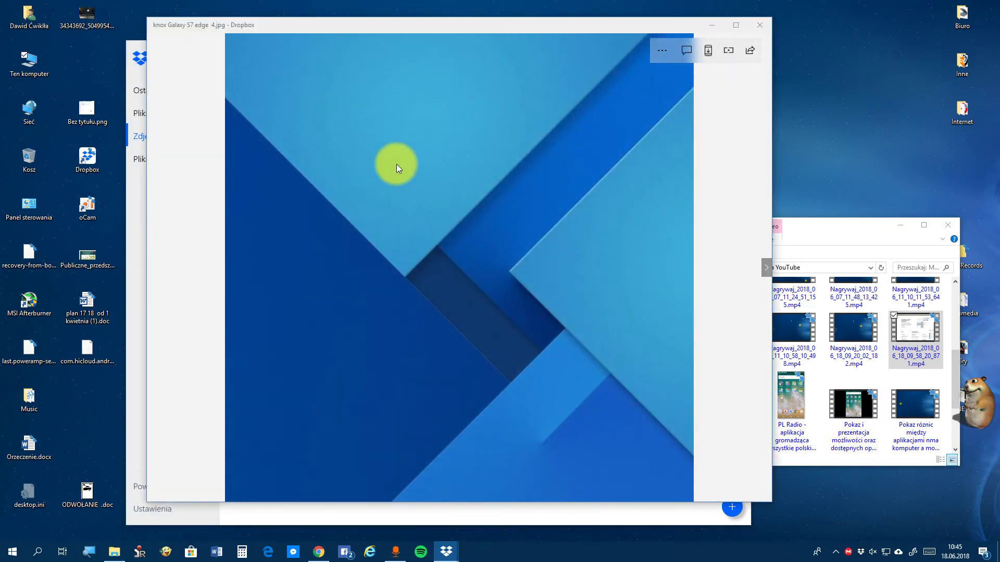
Step: Browse to knox Galaxy S7 edge 3.jpg and knox Galaxy S7 edge 2.jpg in the photo viewer and close it
key("Left")
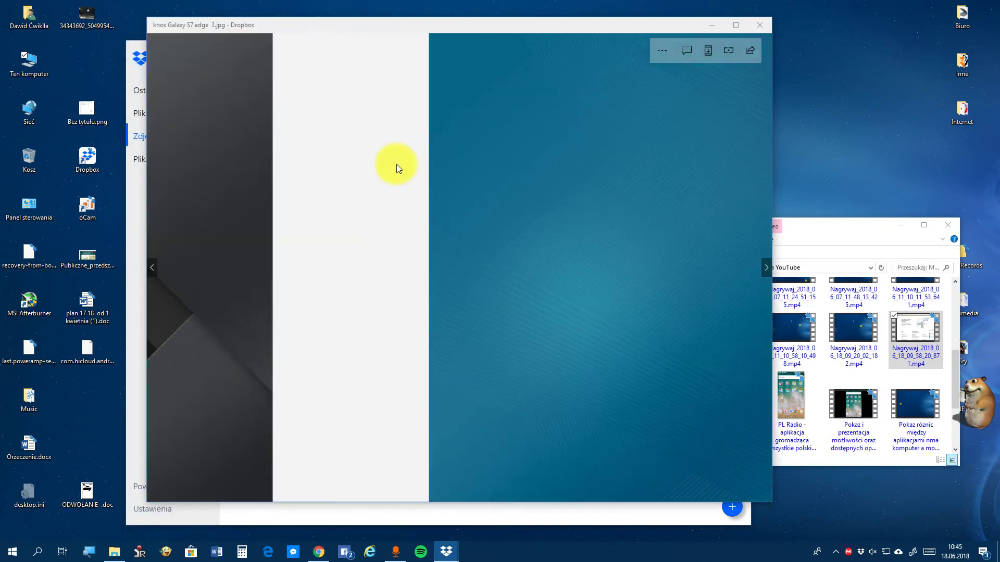
key("Left")
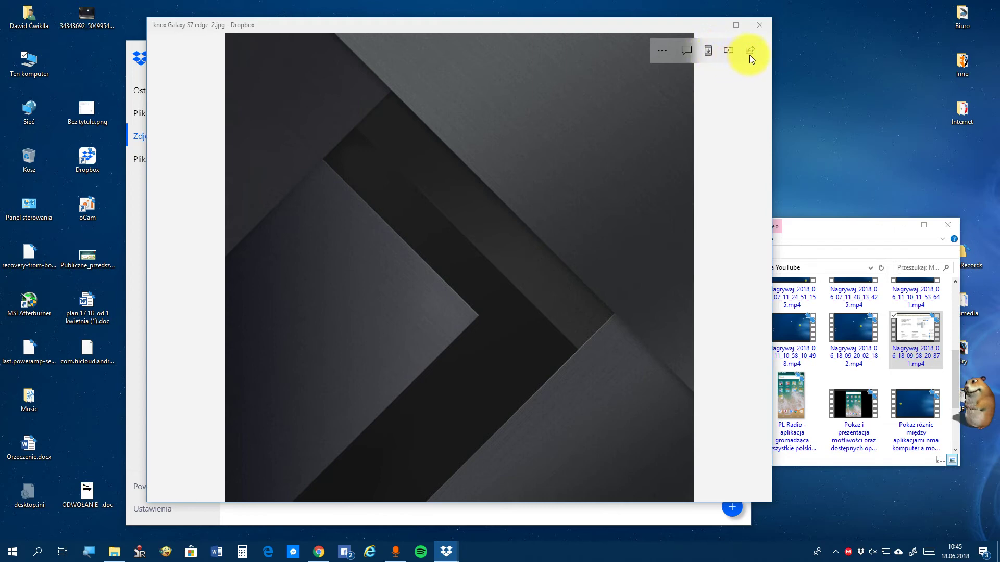
left_click(754, 24)
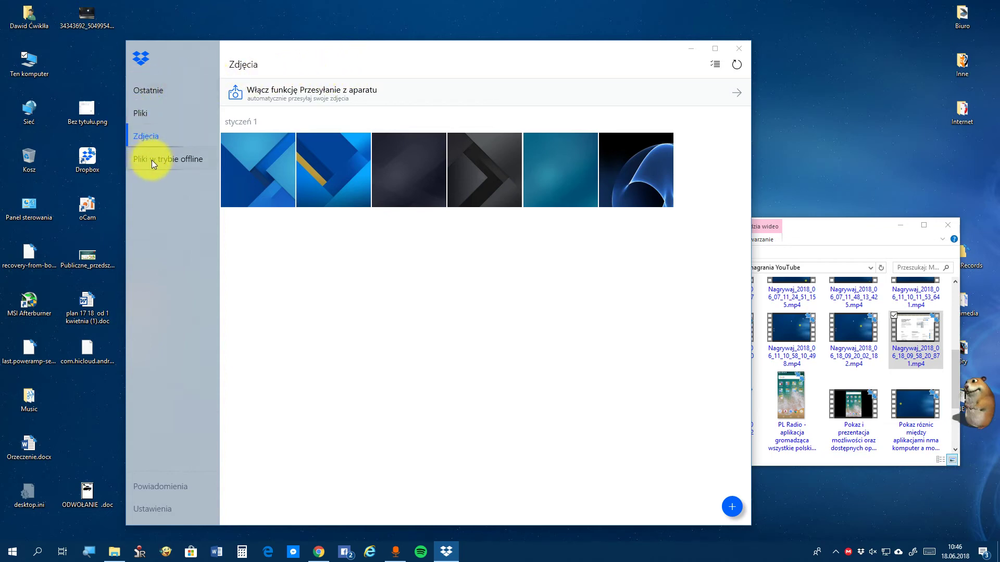
Step: Return to the Dropbox files, set the file view to content view (widok zawartości) and open the Obrazki folder
left_click(146, 112)
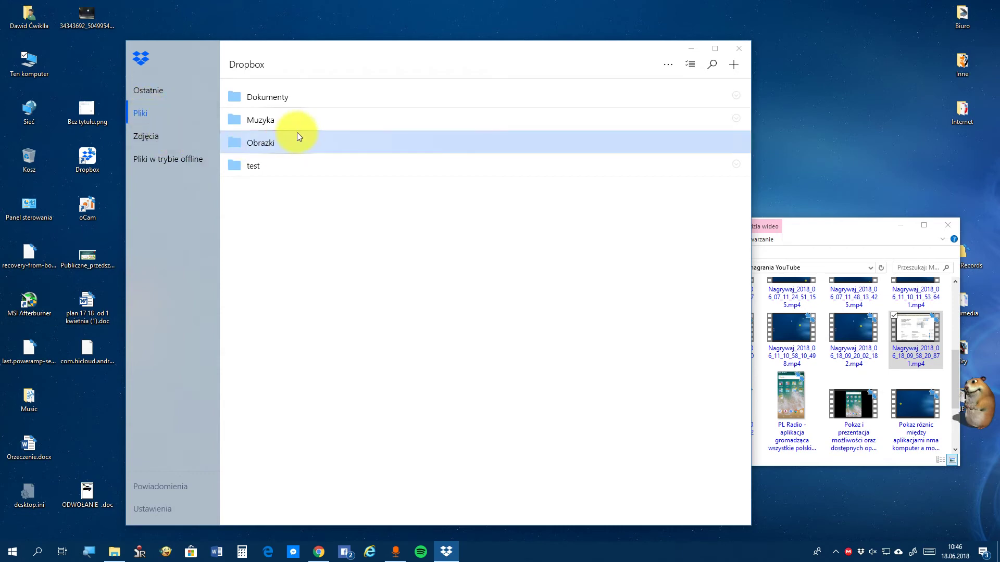
left_click(665, 61)
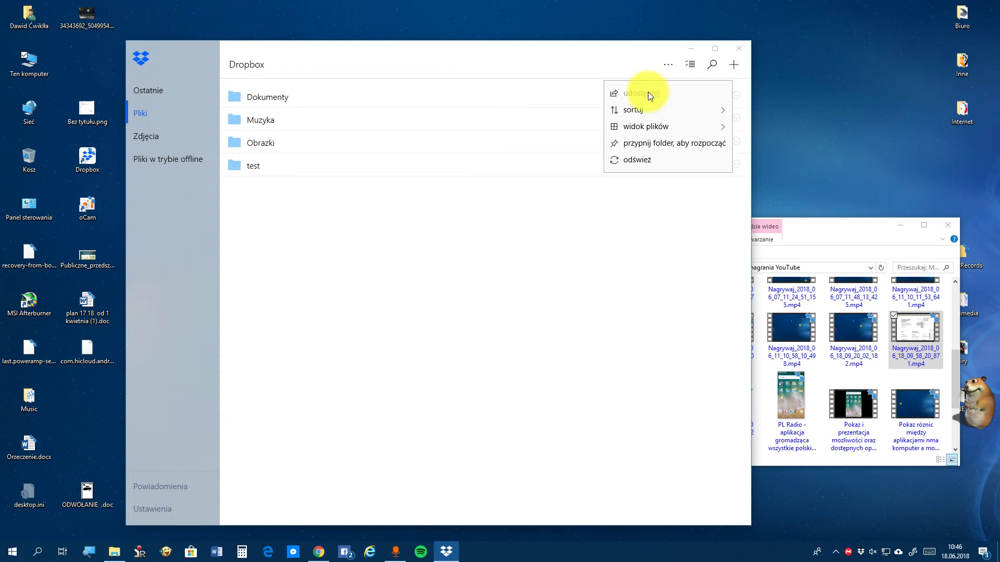
mouse_move(630, 114)
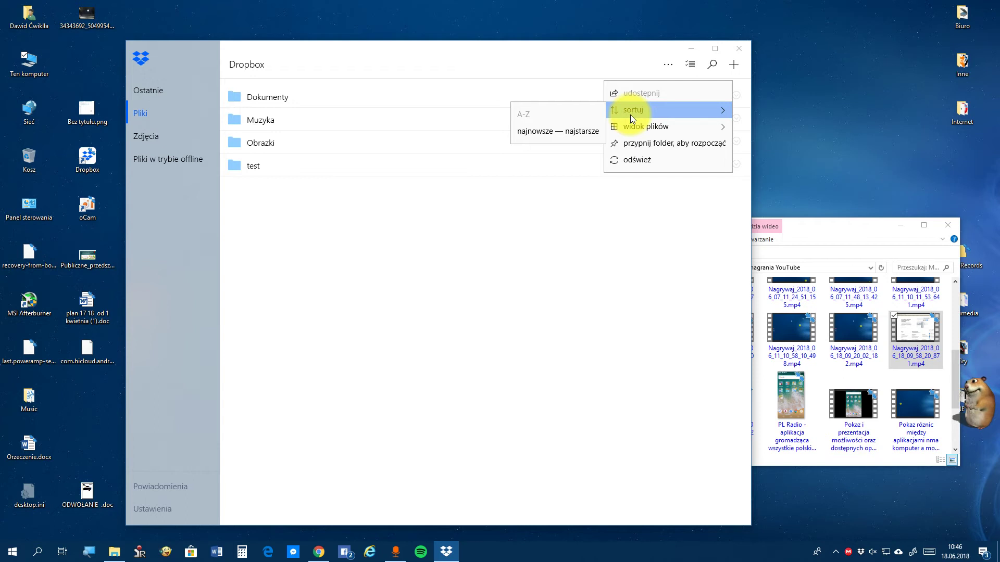
mouse_move(650, 129)
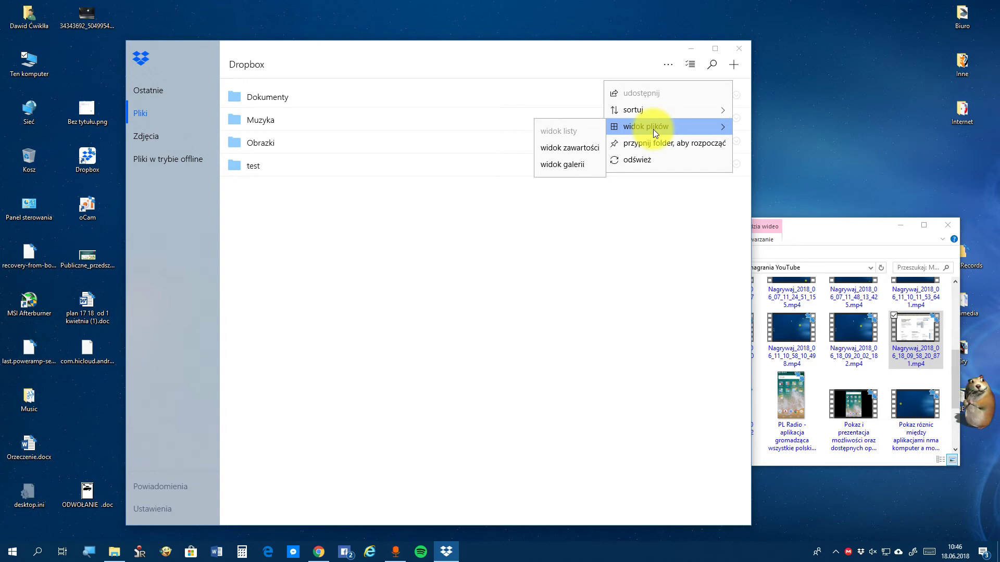
left_click(570, 147)
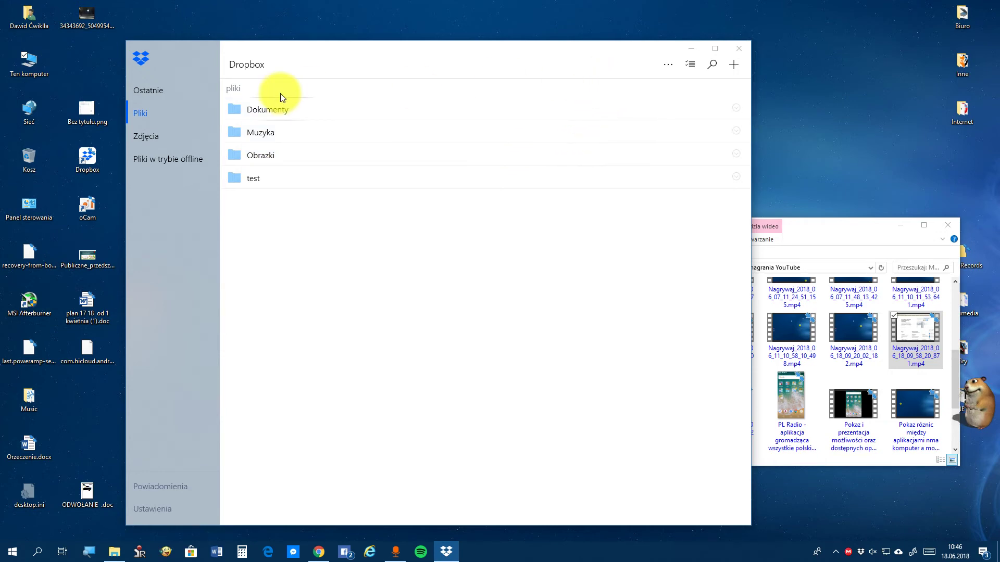
left_click(267, 151)
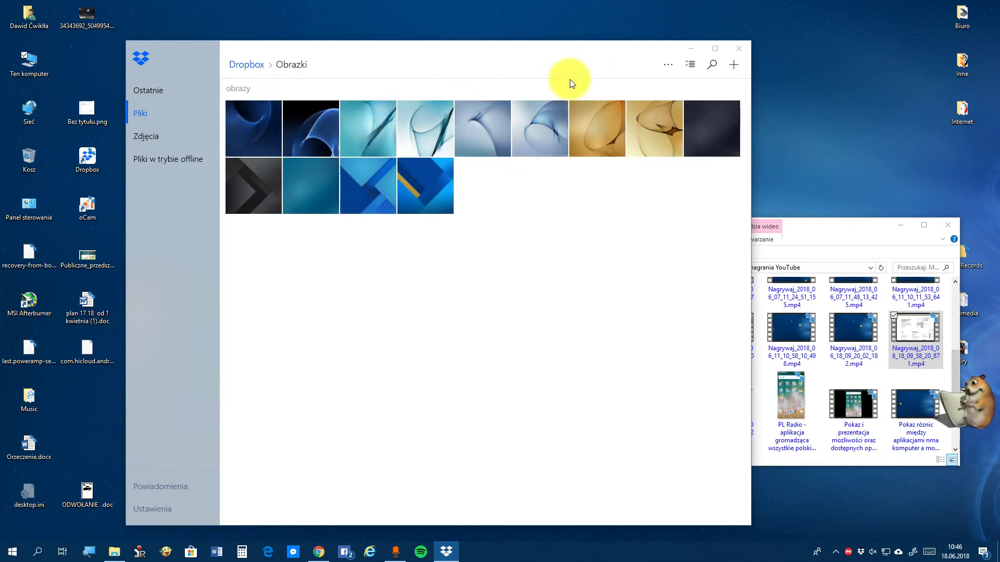
Step: Show the Obrazki folder's images in gallery view (widok galerii)
left_click(667, 64)
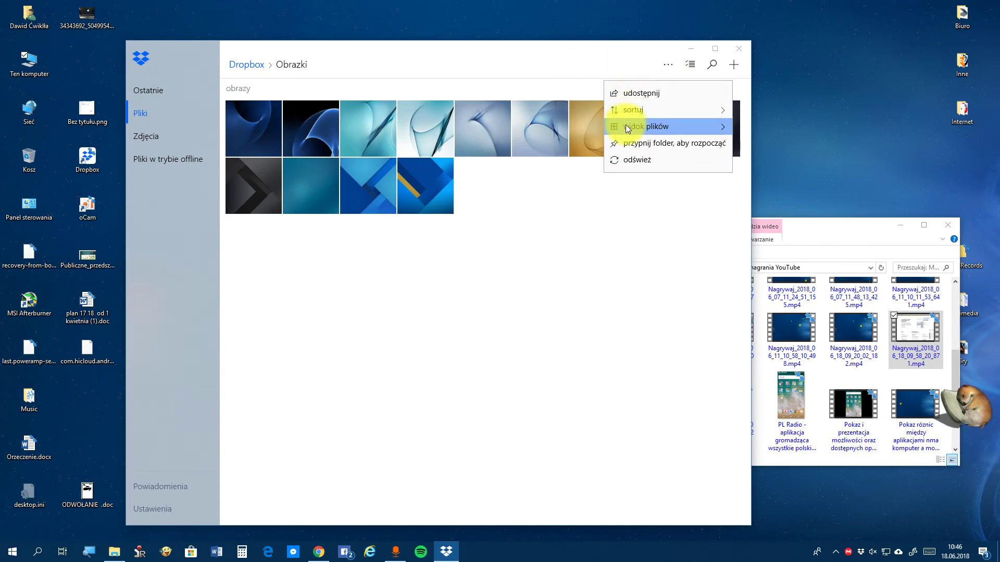
mouse_move(628, 127)
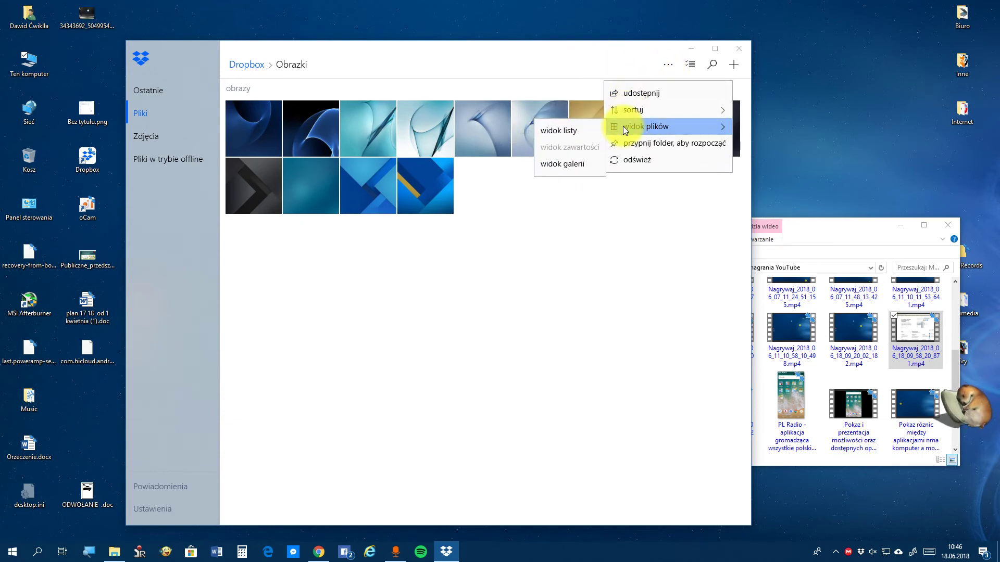
left_click(559, 163)
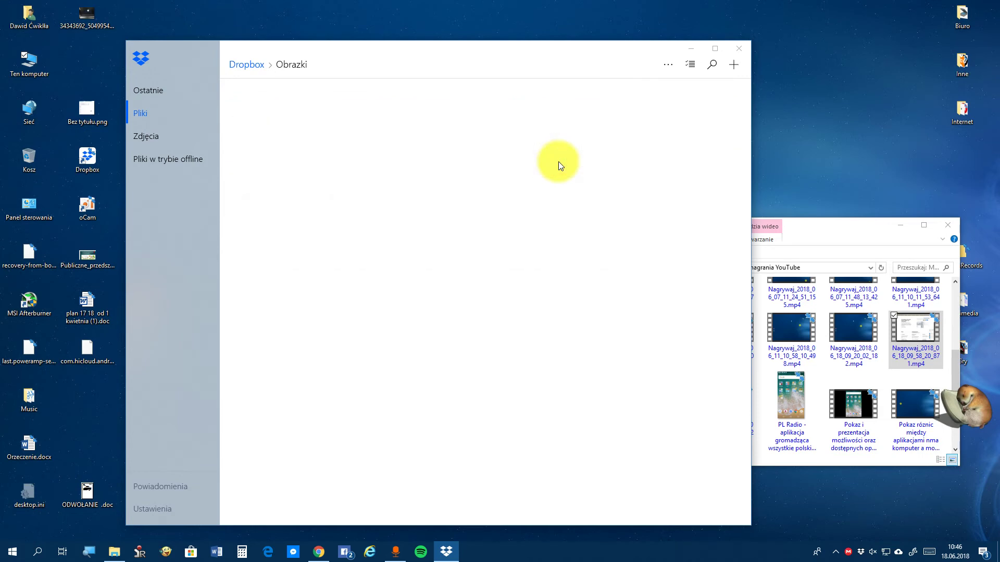
Step: Switch the Obrazki folder to list view (widok listy) and check its additional folder actions
left_click(667, 65)
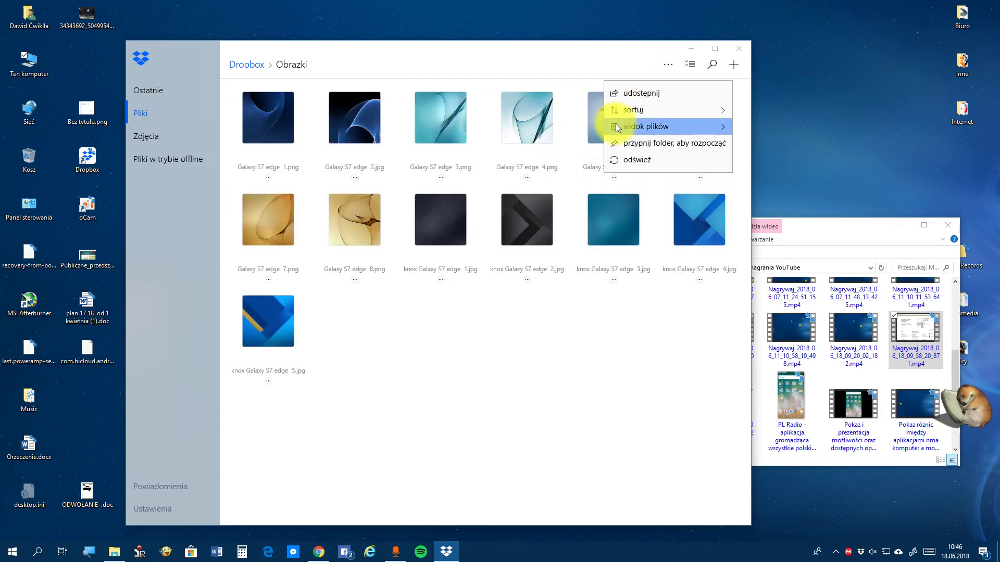
mouse_move(618, 128)
left_click(562, 128)
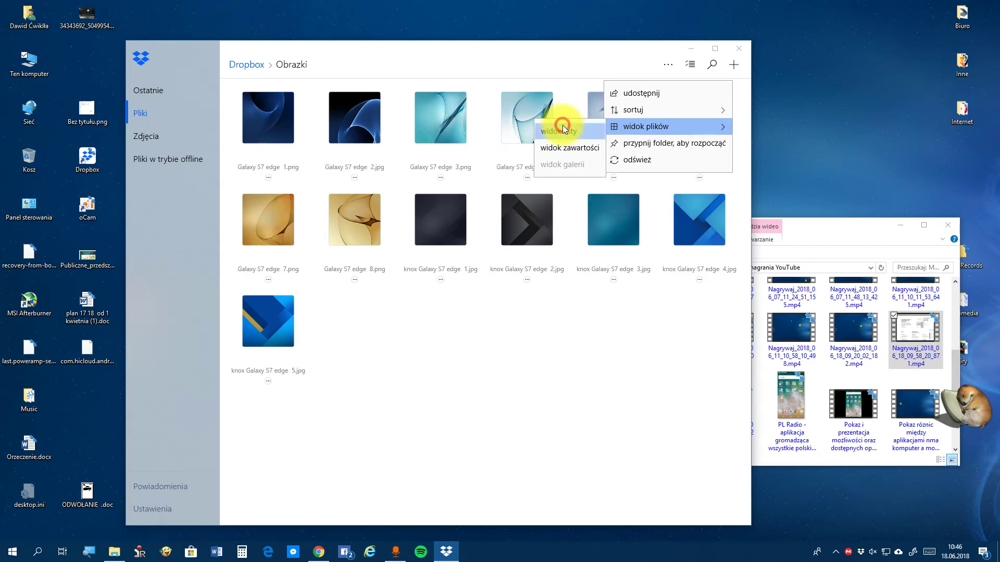
left_click(668, 60)
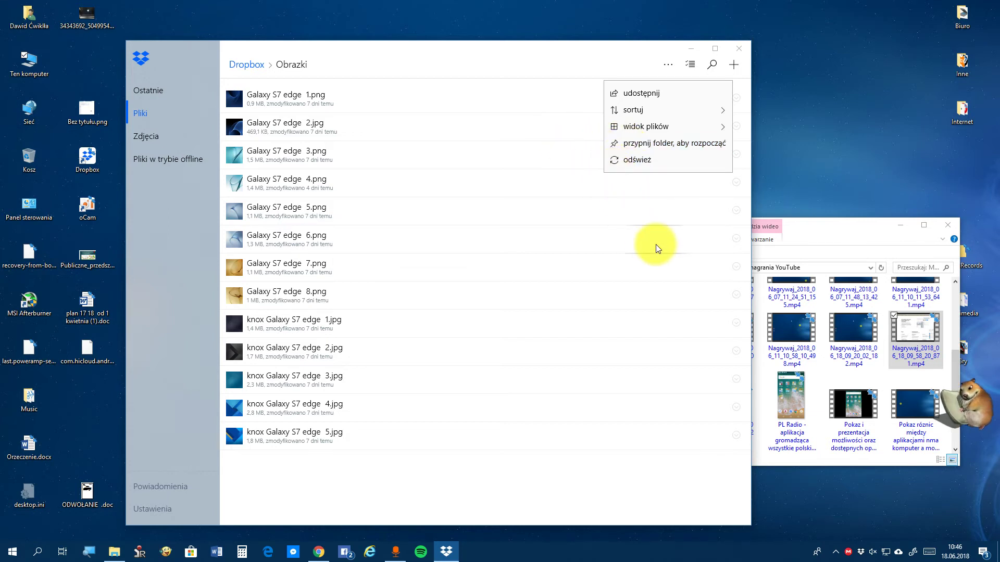
left_click(667, 66)
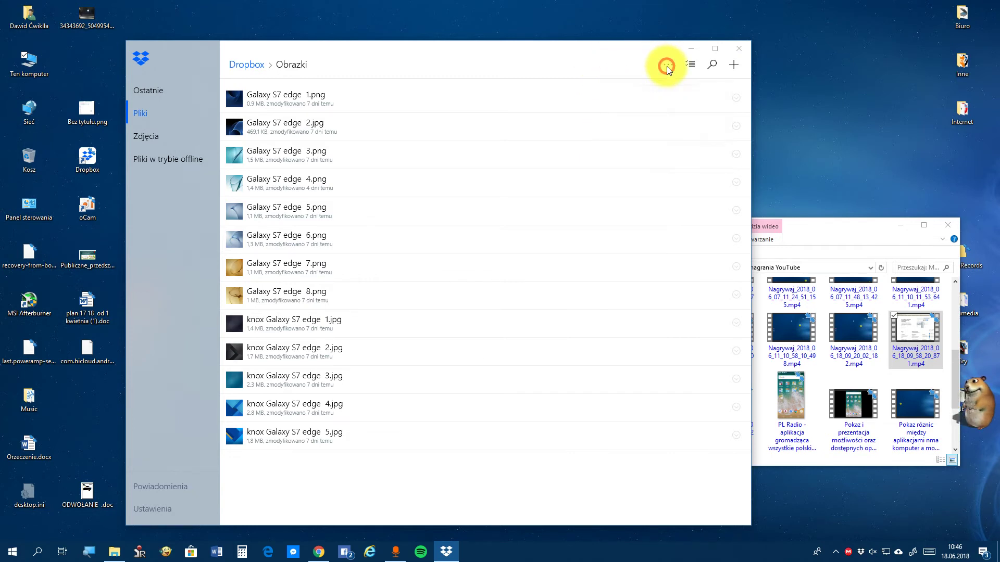
Step: Try multiple selection in the Obrazki folder with Galaxy S7 edge 1.png and Galaxy S7 edge 2.jpg, and leave selection mode
left_click(691, 65)
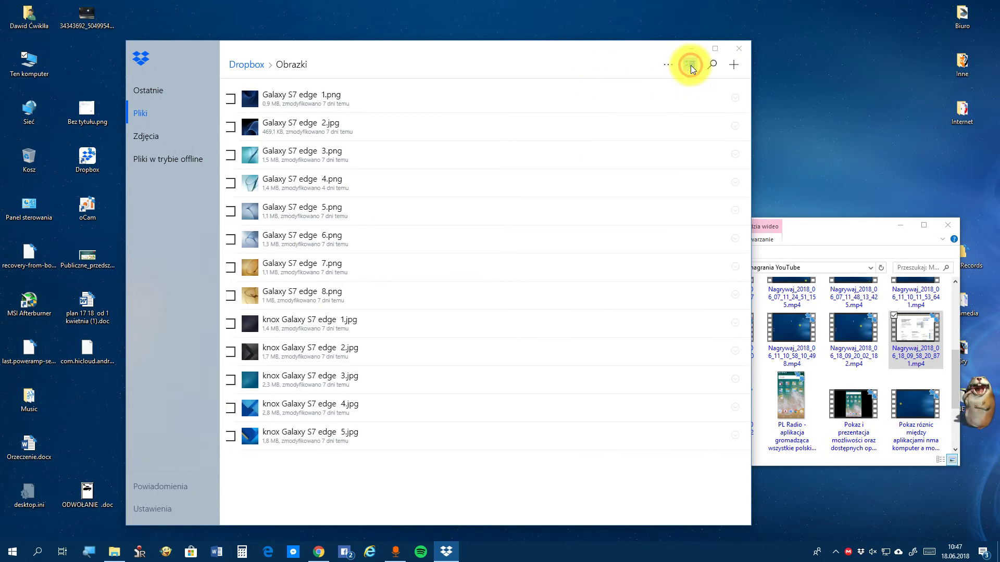
left_click(692, 67)
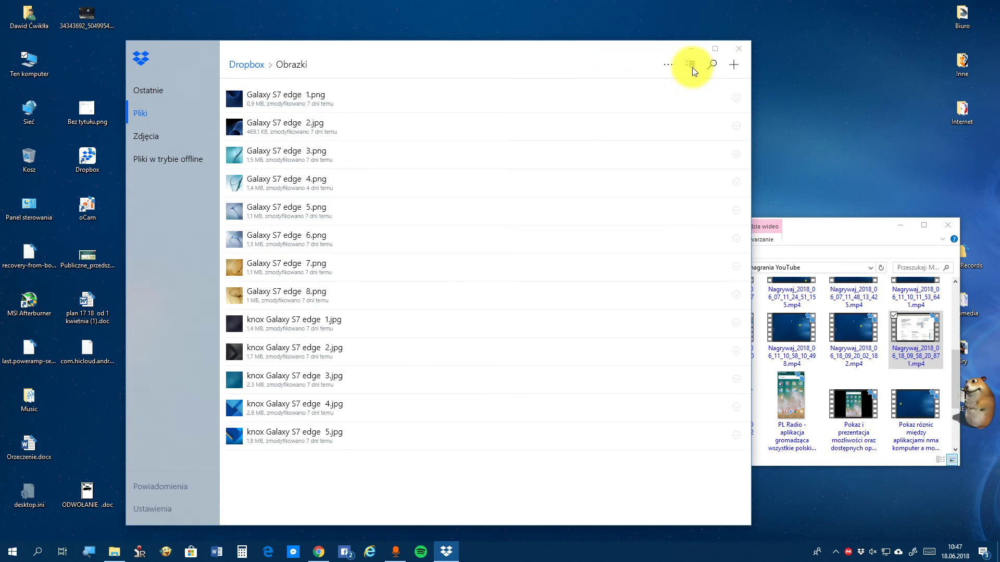
left_click(692, 67)
left_click(692, 68)
left_click(692, 68)
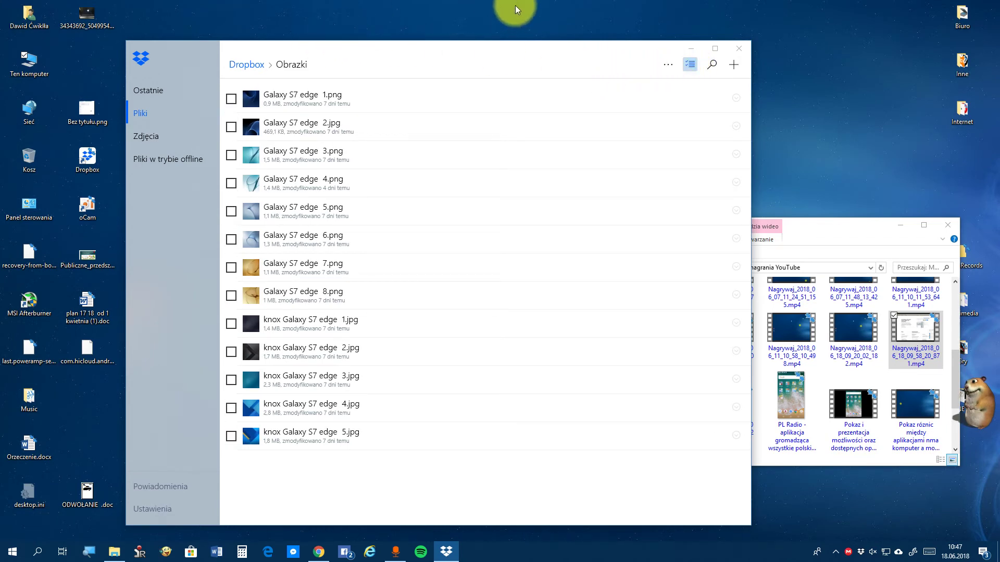
left_click(689, 63)
left_click(689, 62)
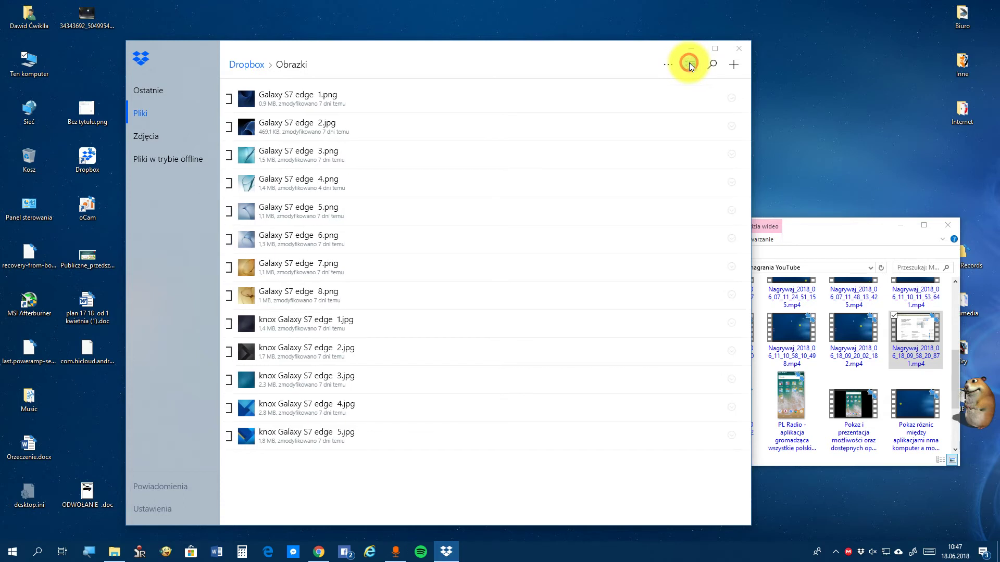
left_click(235, 102)
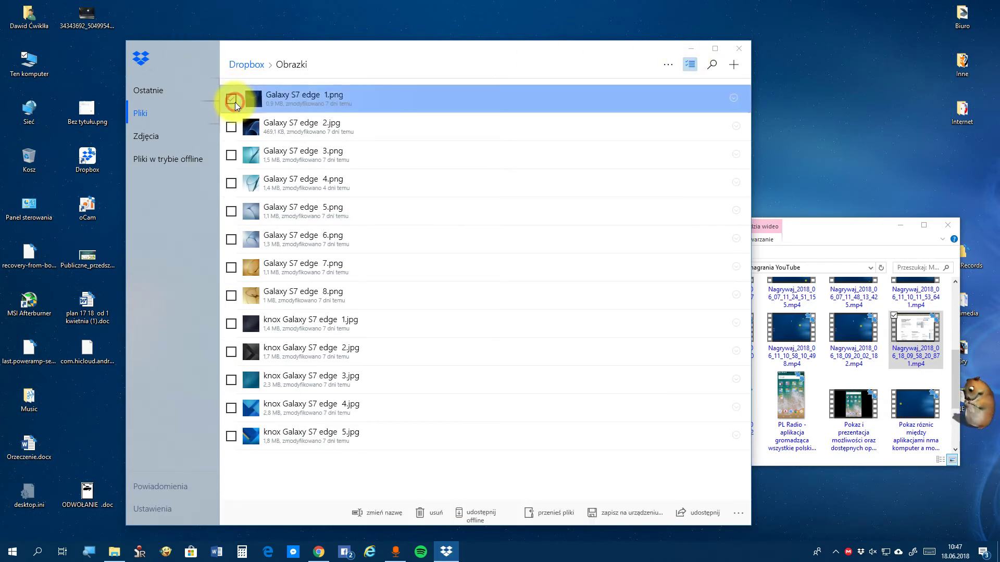
left_click(236, 127)
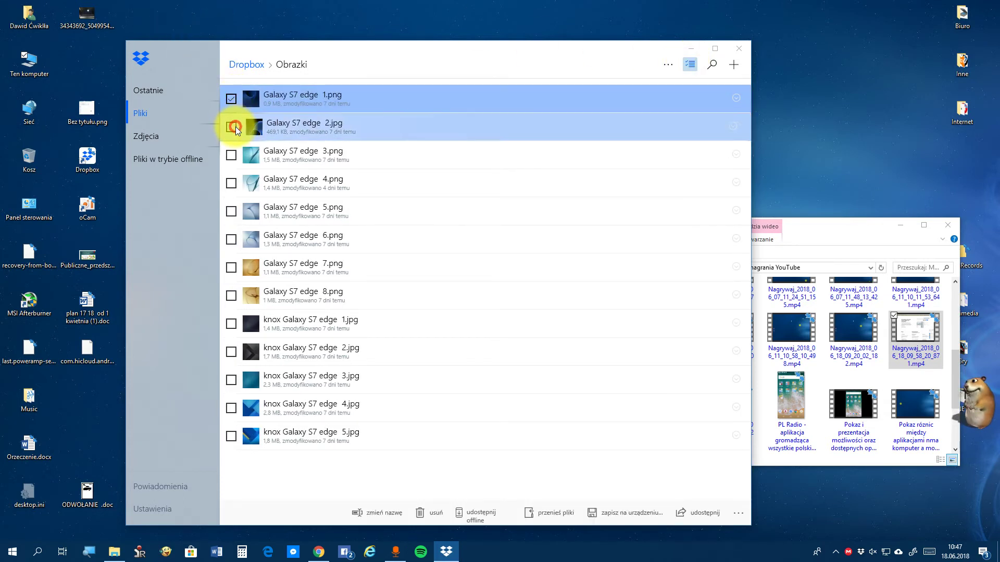
left_click(235, 99)
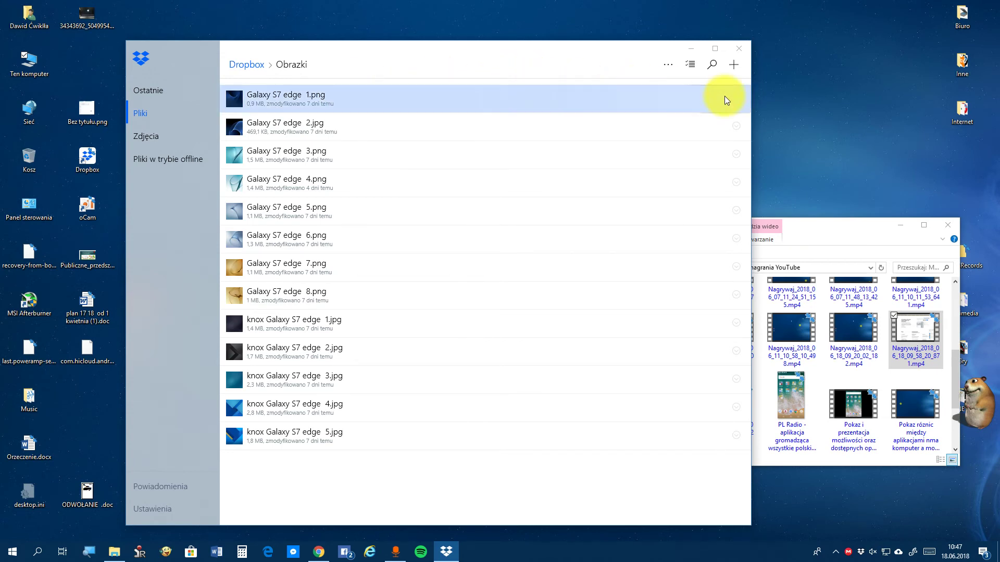
Step: View the file search in the Obrazki folder and return to the folder's contents through the main Dropbox folder
left_click(714, 68)
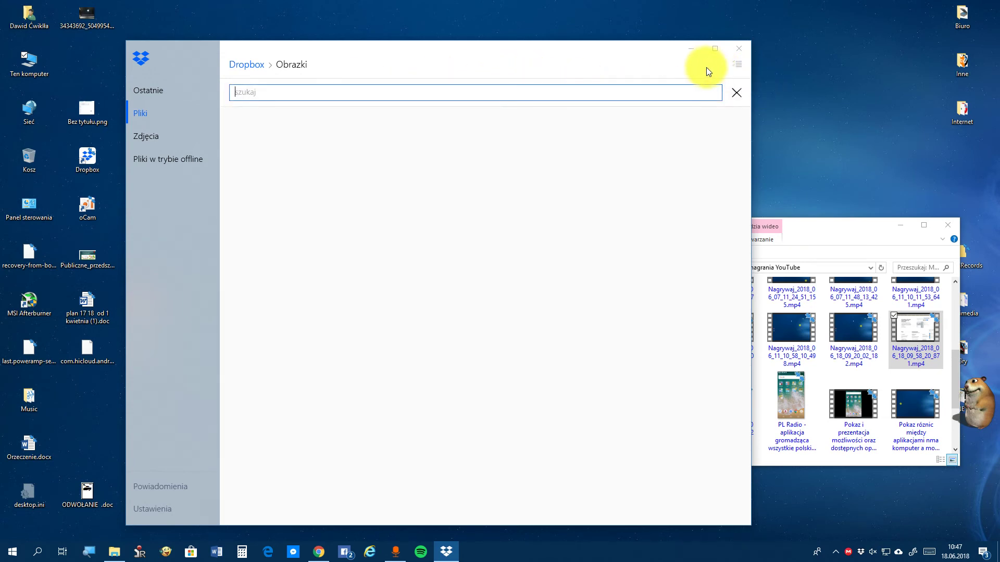
left_click(256, 62)
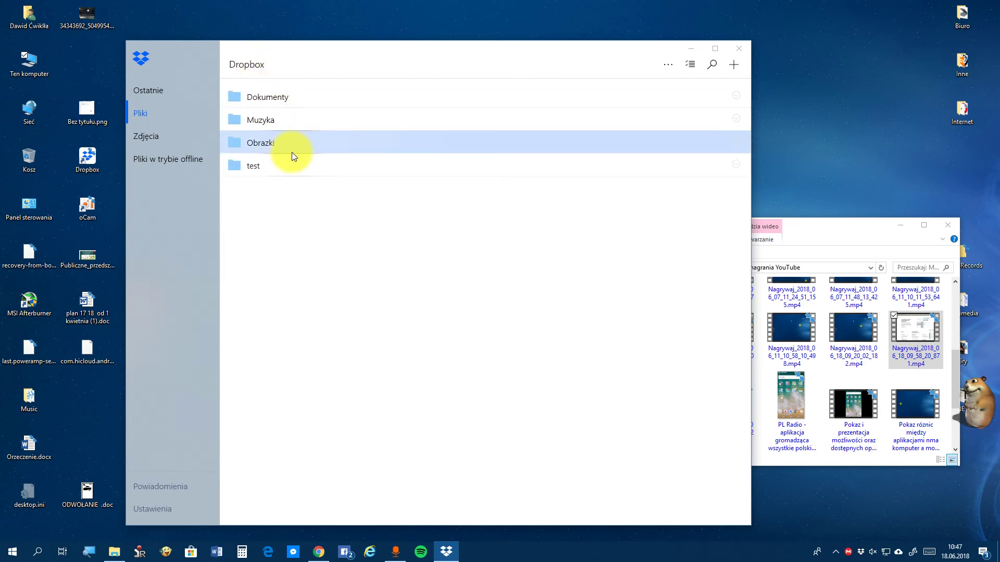
left_click(291, 150)
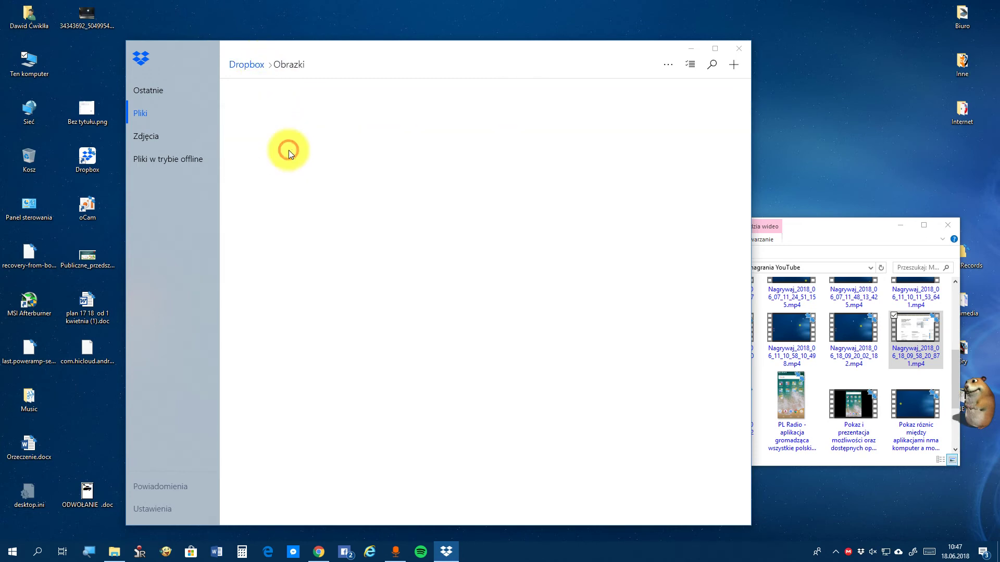
Step: View the options for adding content to Obrazki, including the file upload dialog, and cancel the upload
left_click(733, 66)
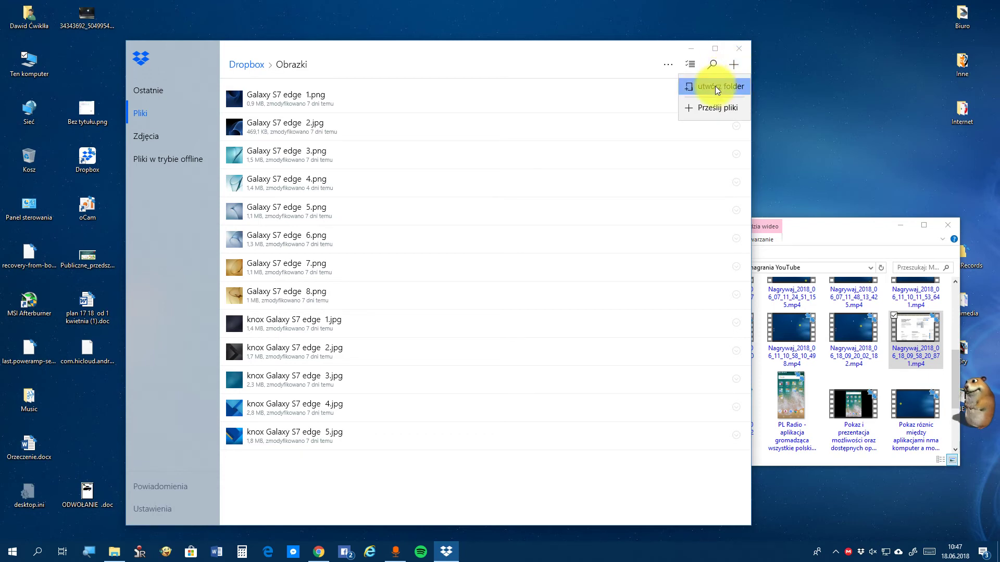
left_click(698, 106)
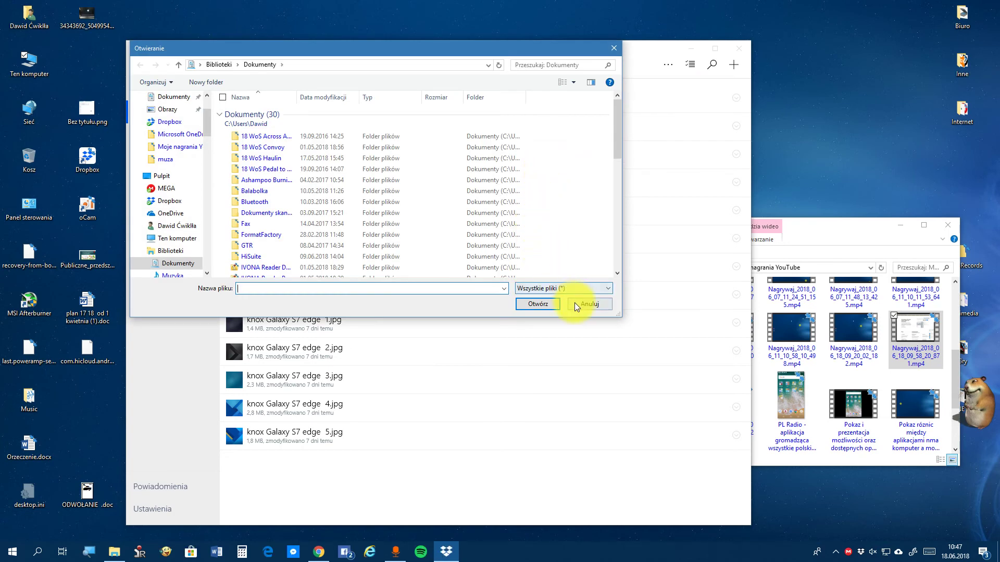
left_click(574, 305)
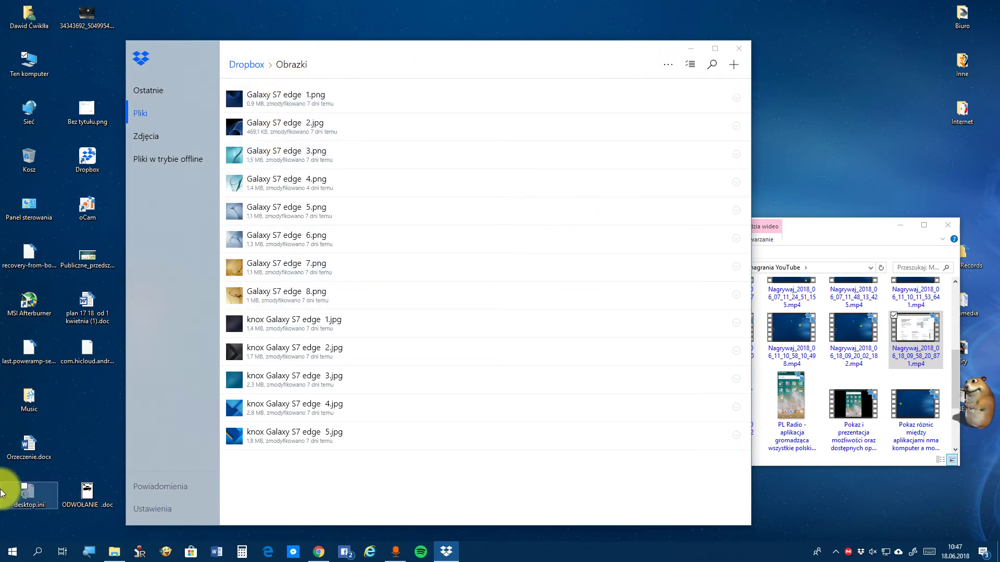
Step: View the notifications (Powiadomienia) window and close it
left_click(140, 492)
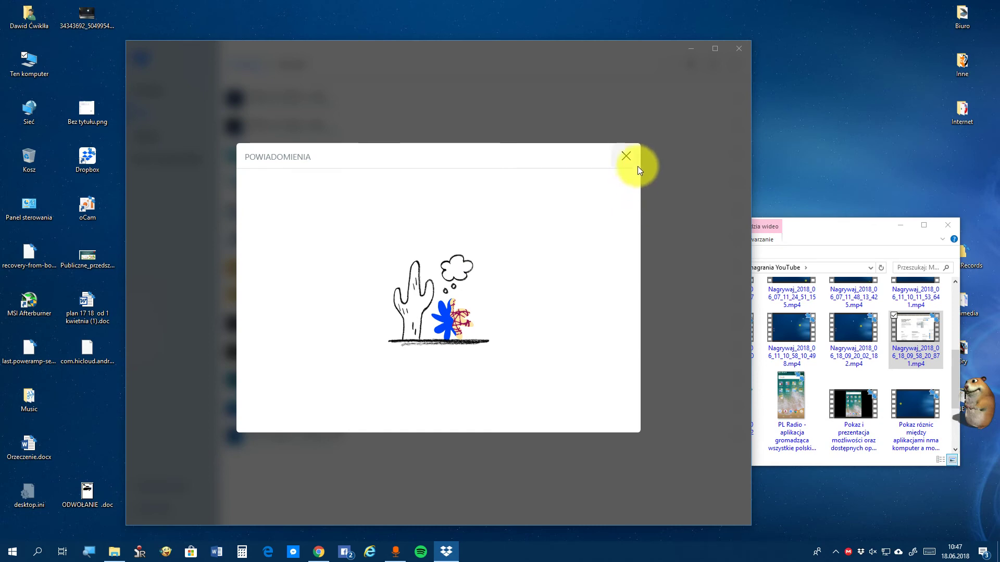
left_click(624, 158)
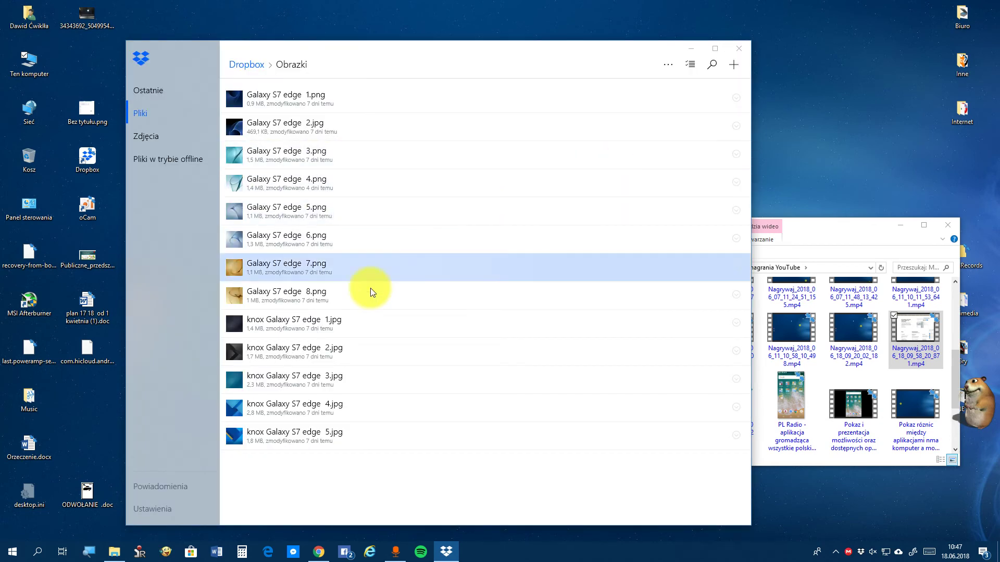
Step: Open the cache (pamięć podręczna) settings and clear all cached files, confirming their removal
left_click(151, 508)
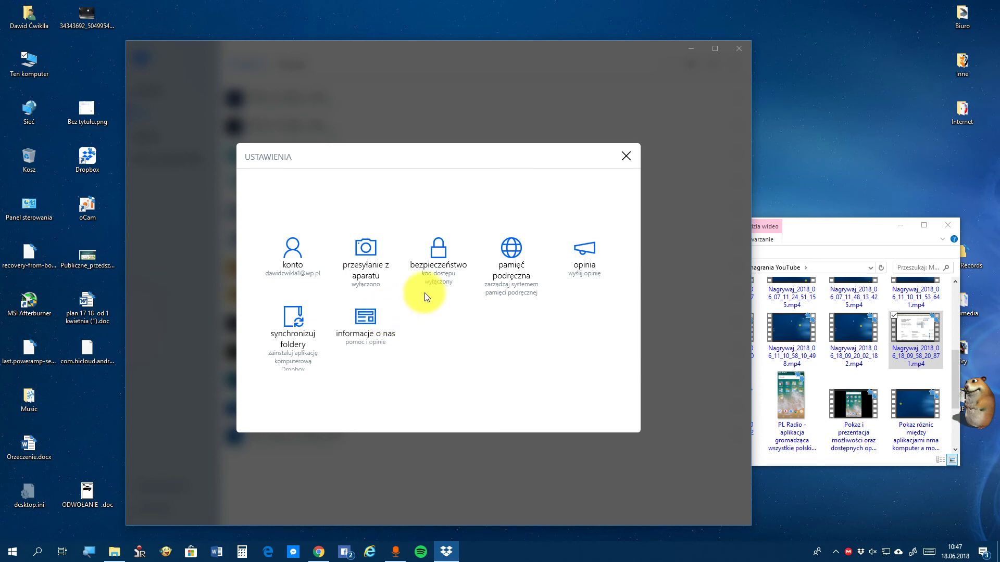
left_click(511, 274)
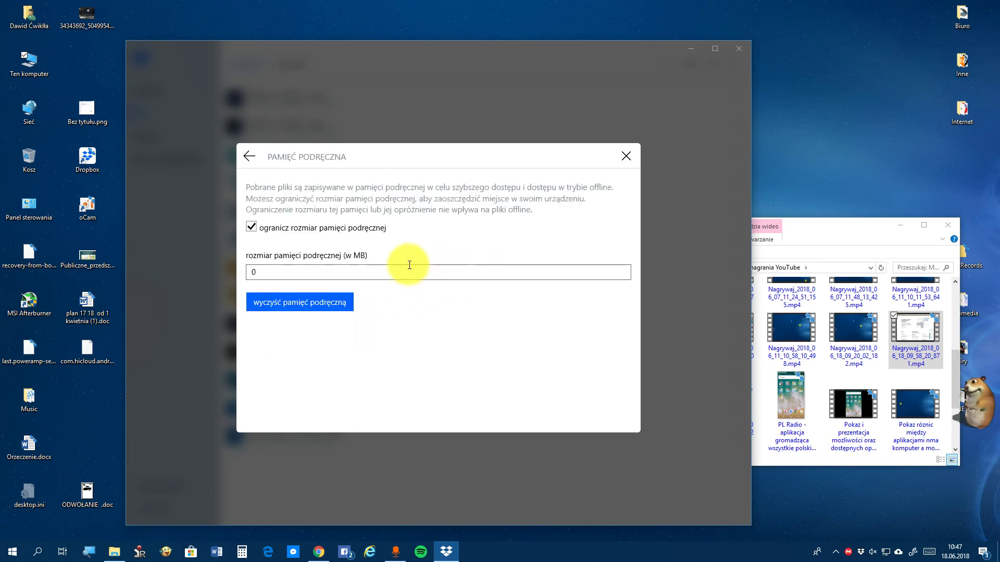
left_click(280, 298)
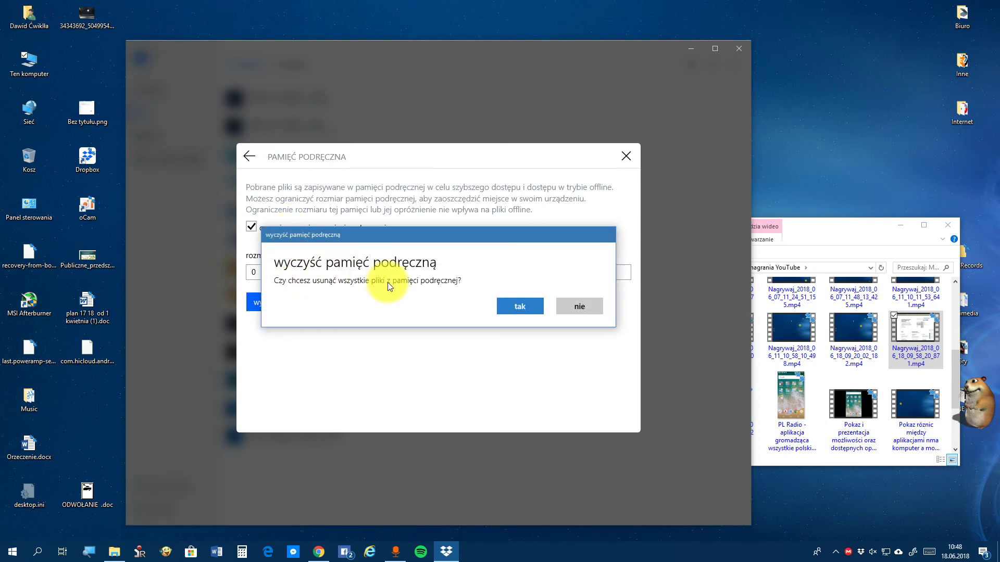
left_click(501, 307)
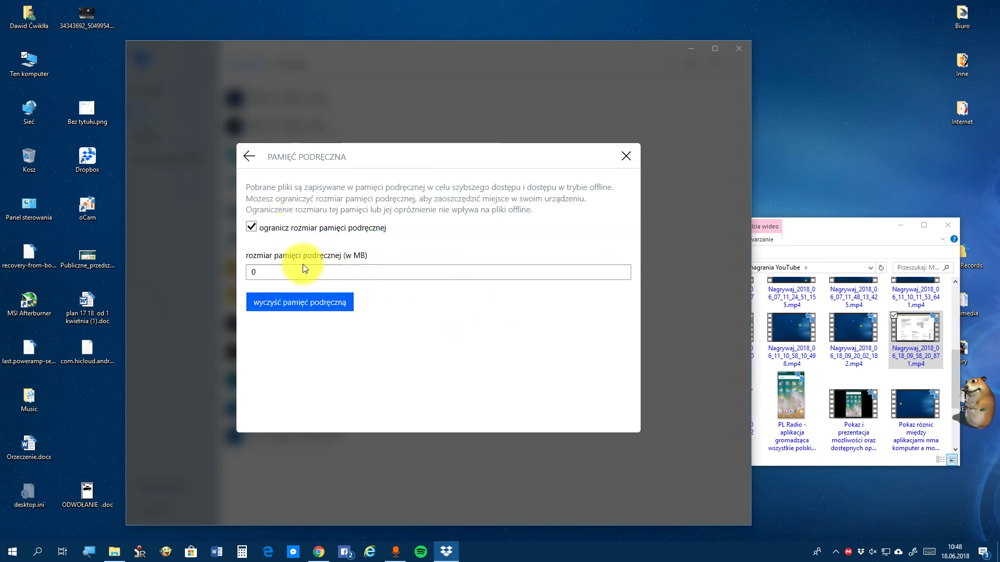
Step: View the cache size limit and the folder synchronization (synchronizuj foldery) offer, decline the desktop app download, and close the settings
left_click(274, 277)
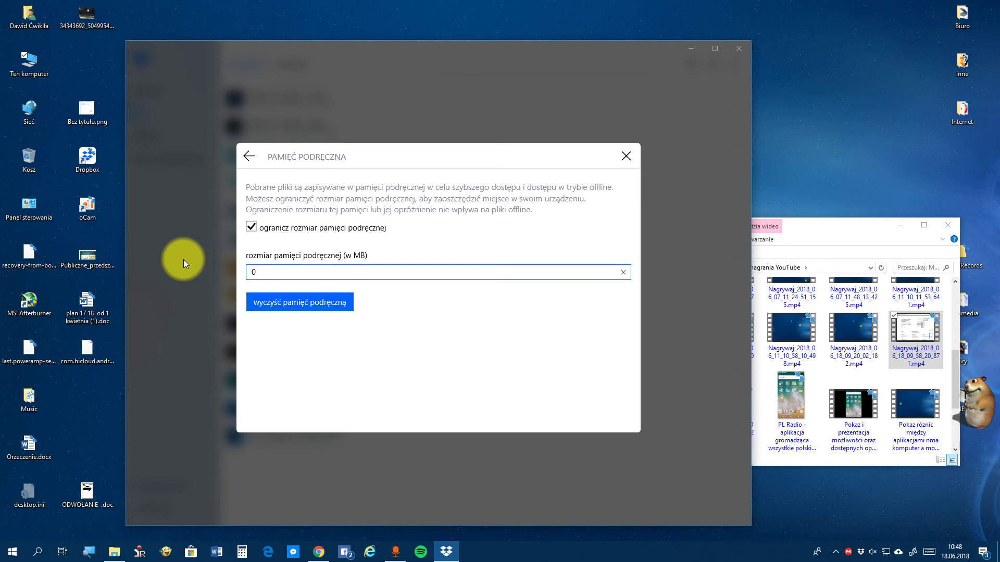
left_click(248, 157)
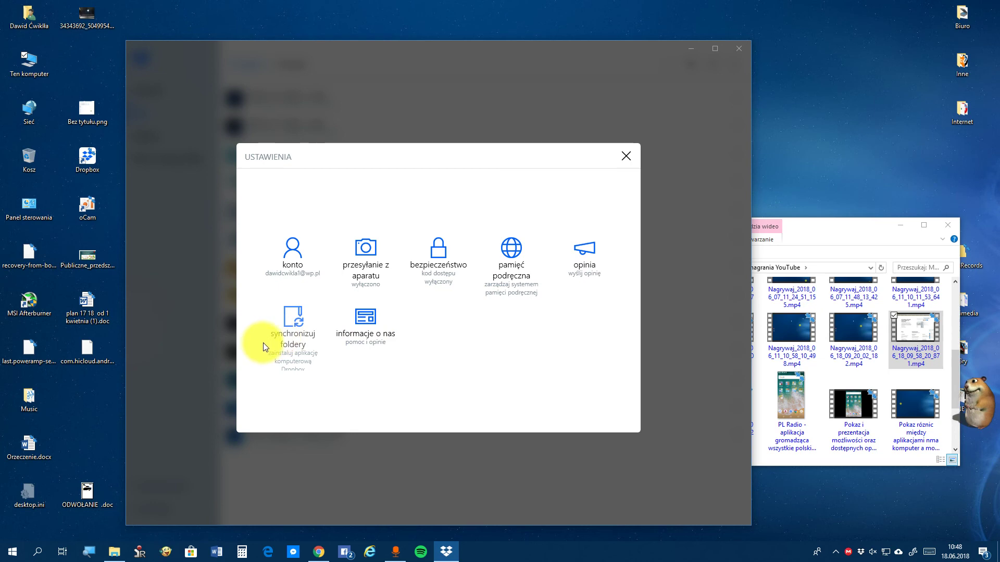
left_click(289, 354)
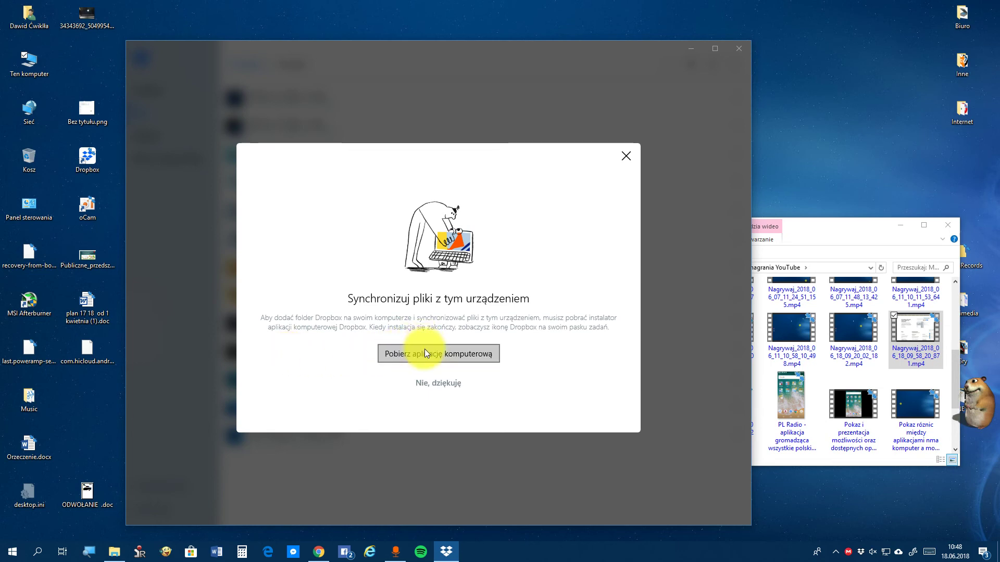
left_click(425, 383)
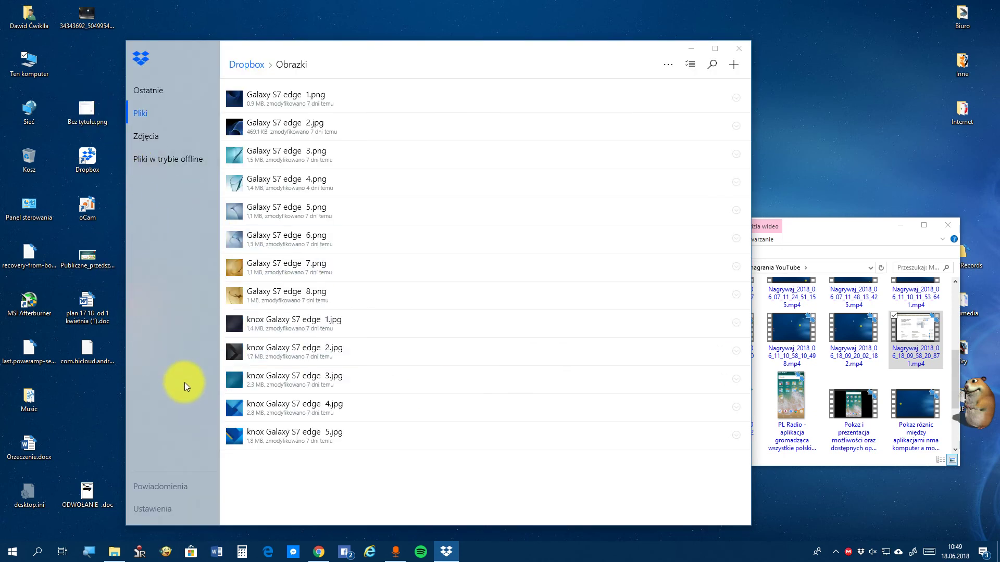
left_click(158, 504)
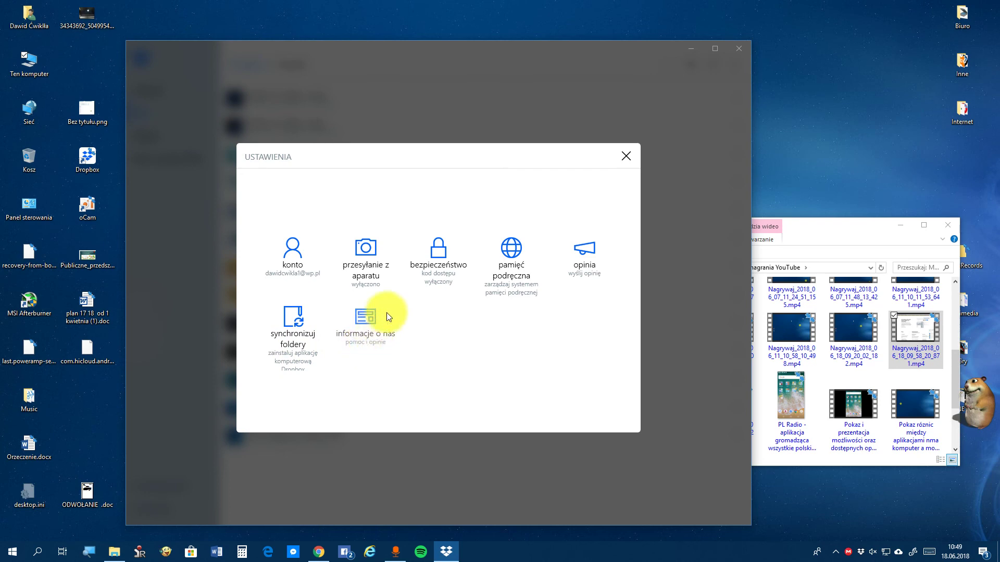
left_click(630, 153)
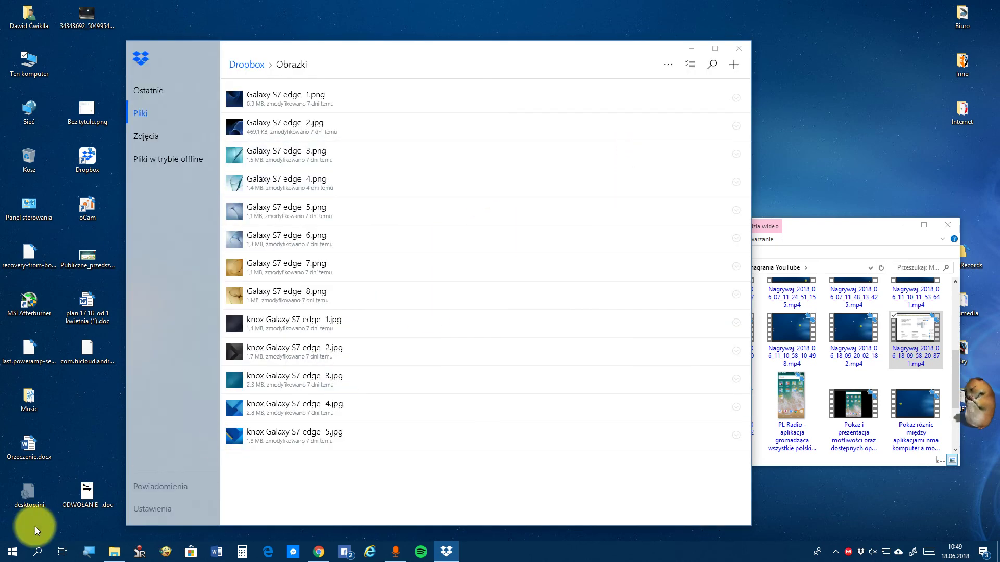
Step: Switch to WO Mic Client to check the microphone connection and minimize its window
left_click(396, 551)
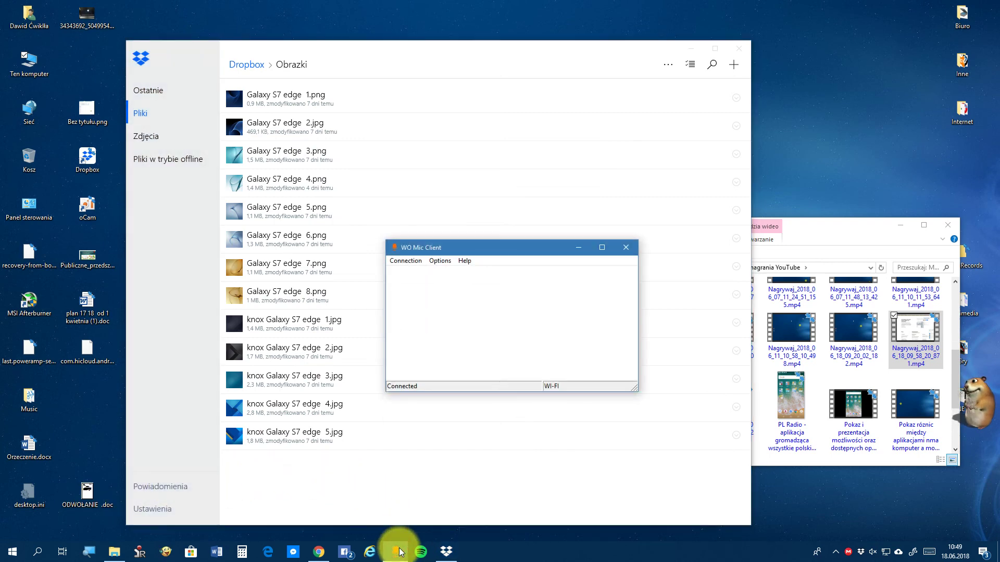
left_click(579, 249)
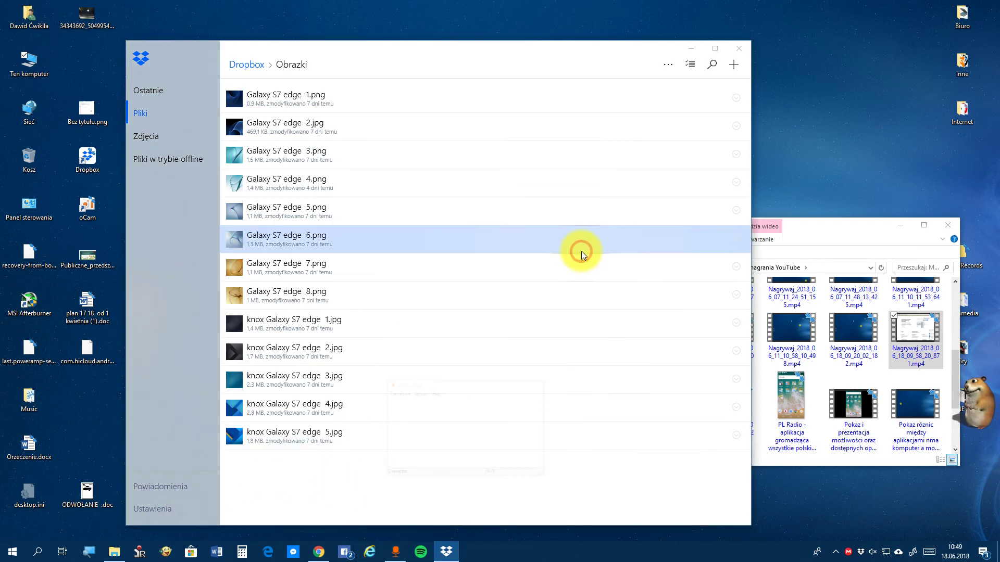
Step: Close the Dropbox app and the Moje nagrania YouTube folder window
left_click(736, 47)
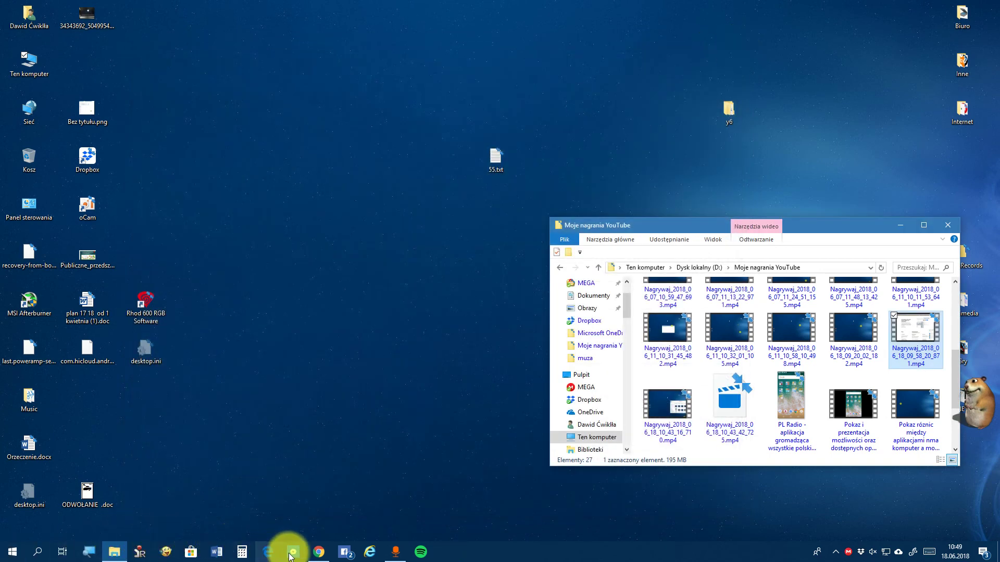
mouse_move(318, 558)
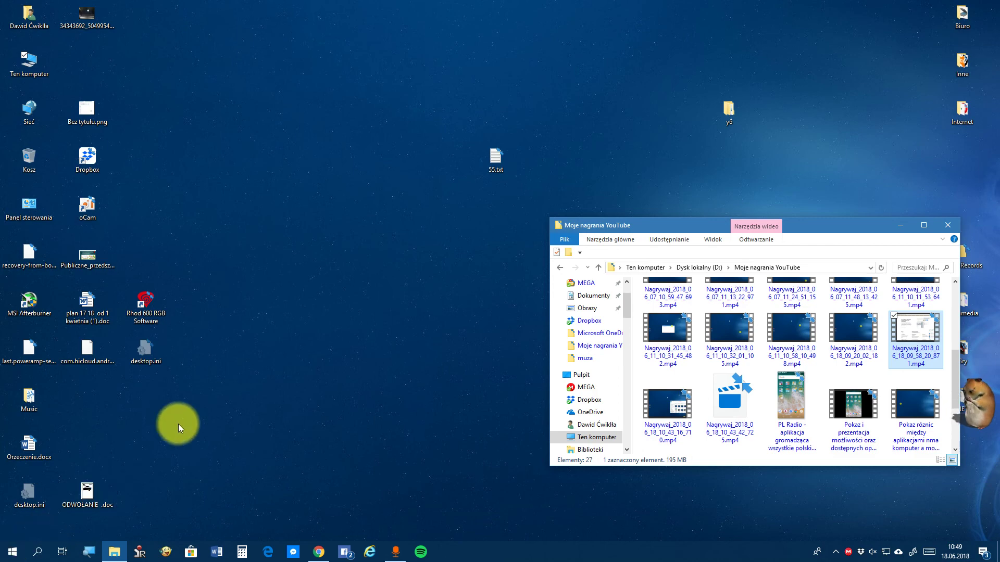
left_click(954, 224)
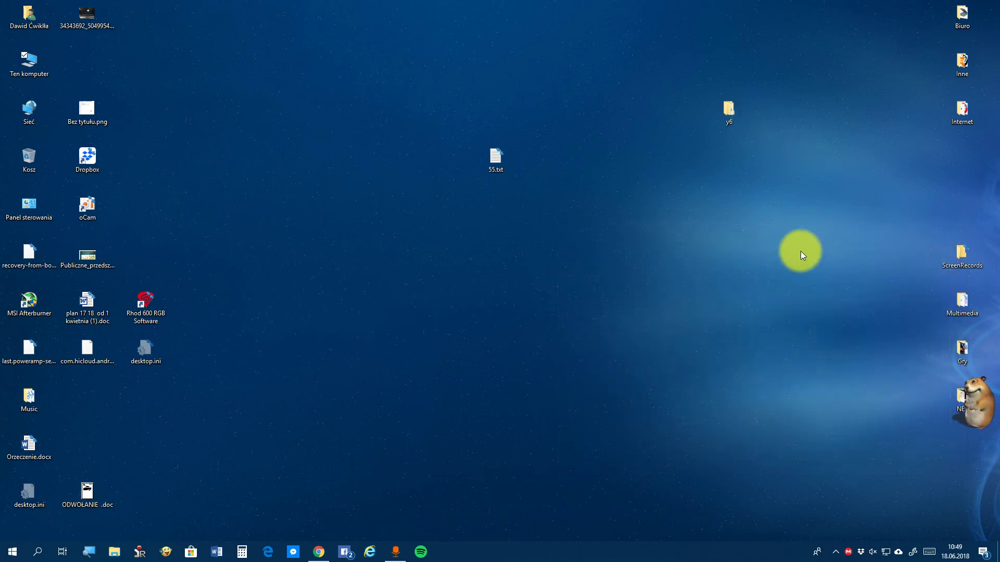